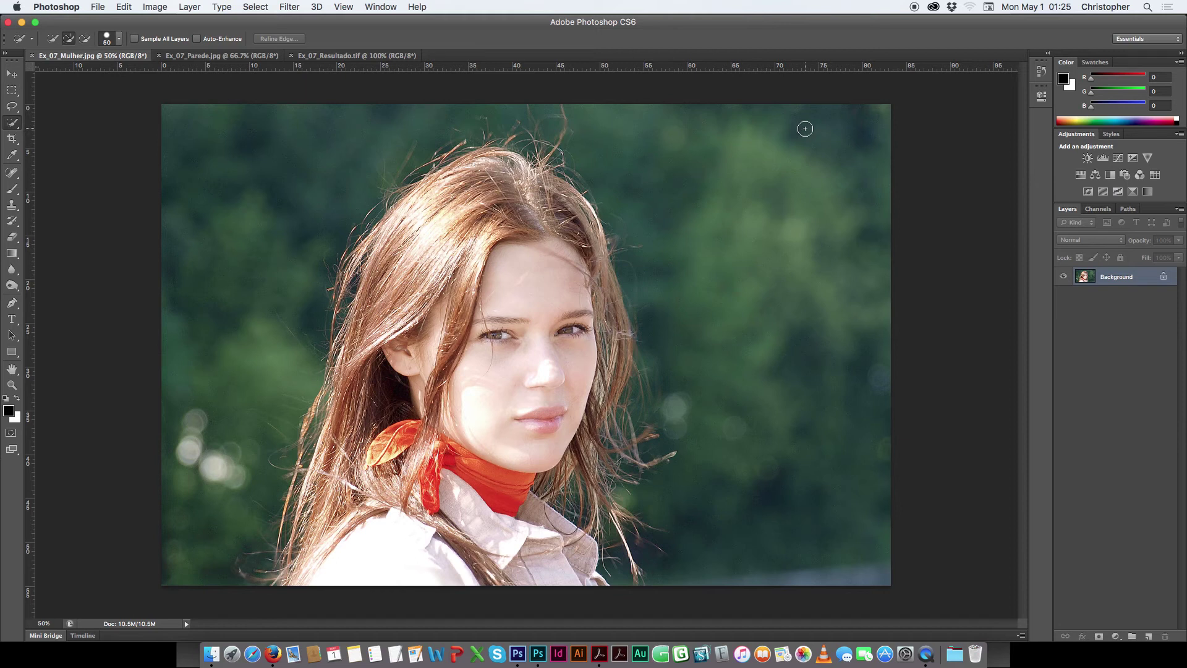
Step: Review the brick wall and finished composite documents, and check the woman photo's image dimensions
{"action": "left_click", "coordinate": [215, 62]}
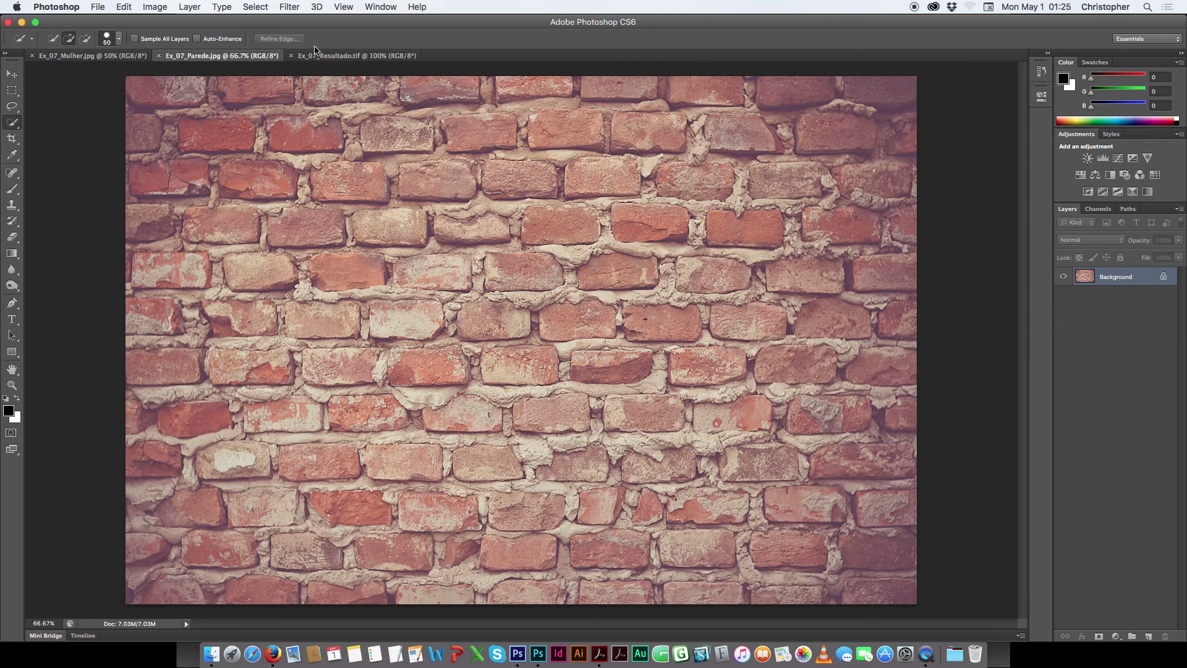
{"action": "left_click", "coordinate": [327, 56]}
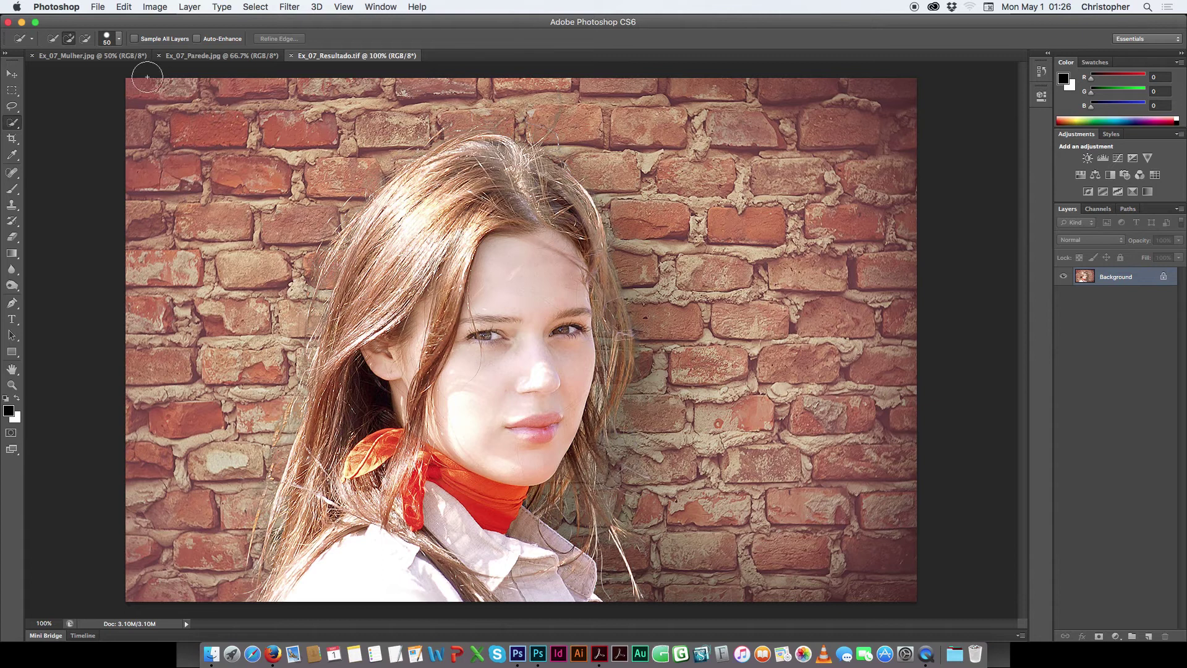
{"action": "left_click", "coordinate": [121, 57]}
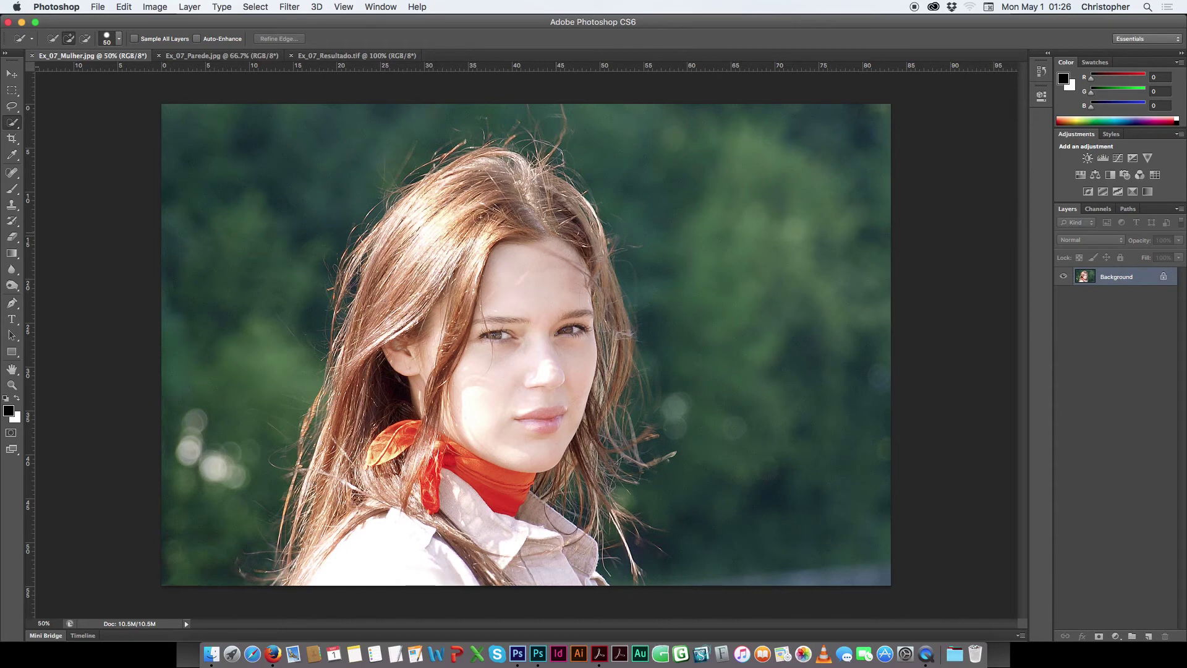
{"action": "left_click", "coordinate": [155, 9]}
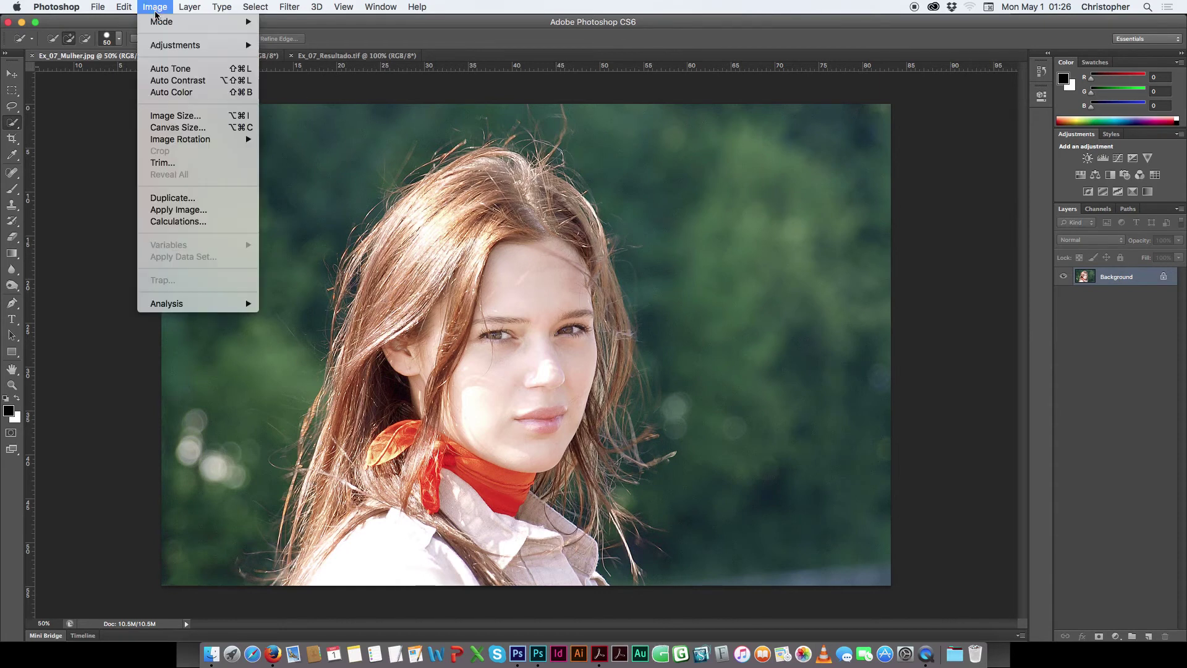
{"action": "left_click", "coordinate": [203, 120]}
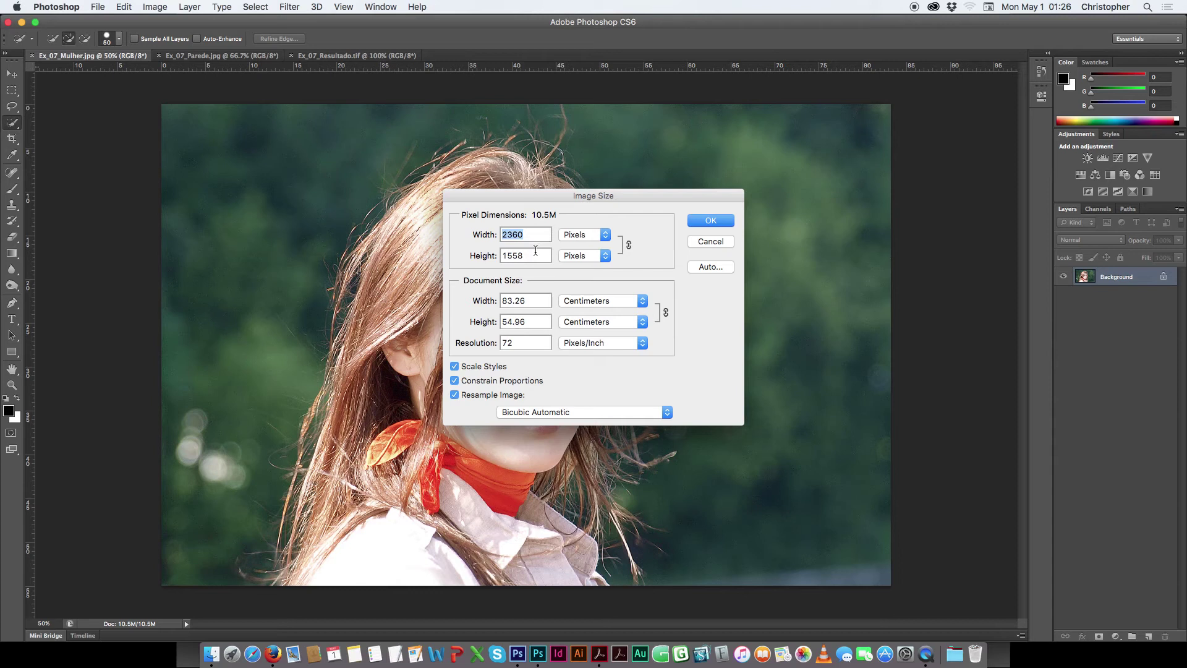
{"action": "left_click", "coordinate": [703, 223]}
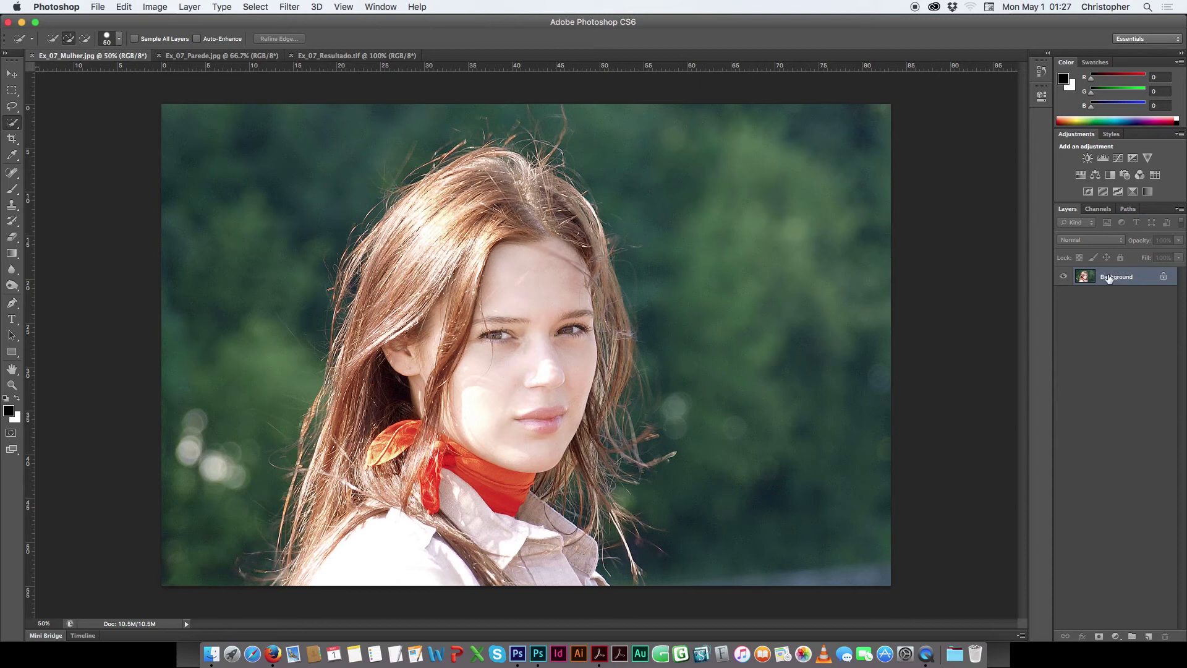
Step: Convert the woman photo's Background layer to a Smart Object and rename it Mulher
{"action": "right_click", "coordinate": [1118, 277]}
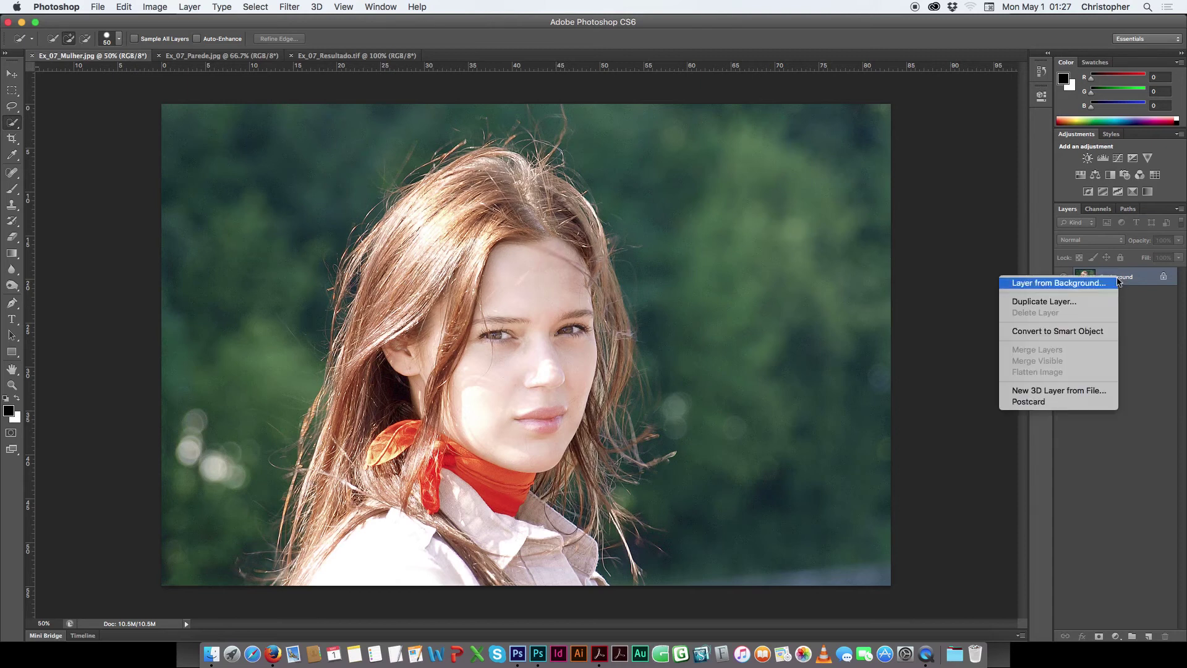
{"action": "left_click", "coordinate": [1067, 331]}
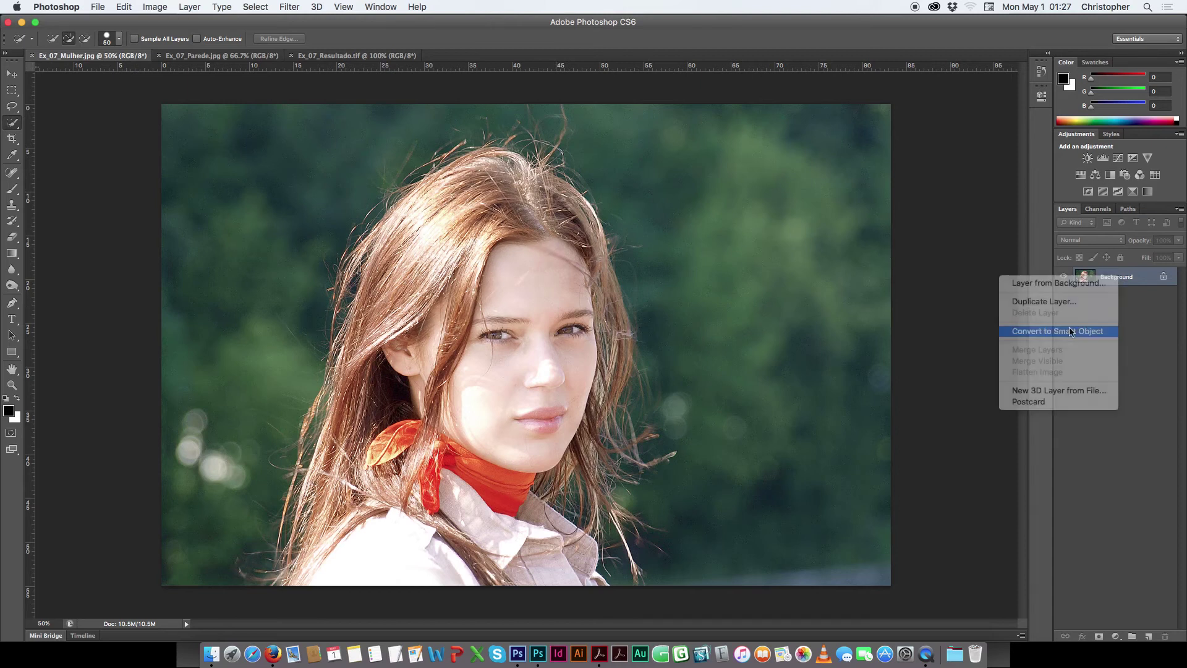
{"action": "double_click", "coordinate": [1113, 276]}
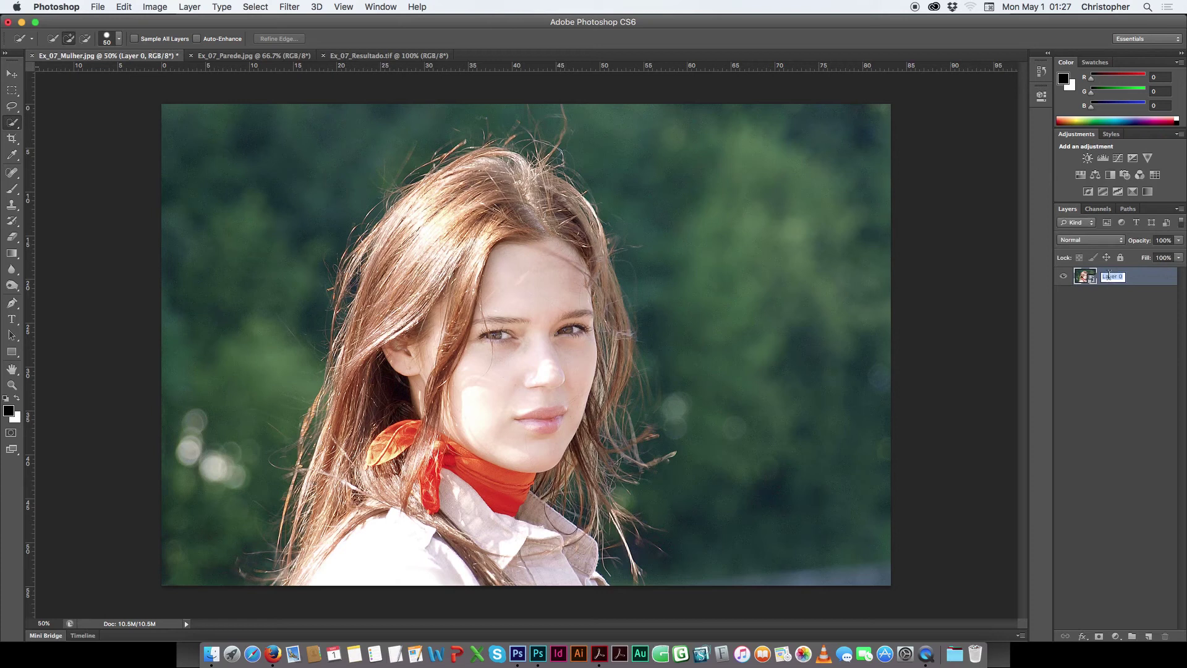
{"action": "type", "text": "Mulher"}
{"action": "key", "text": "Return"}
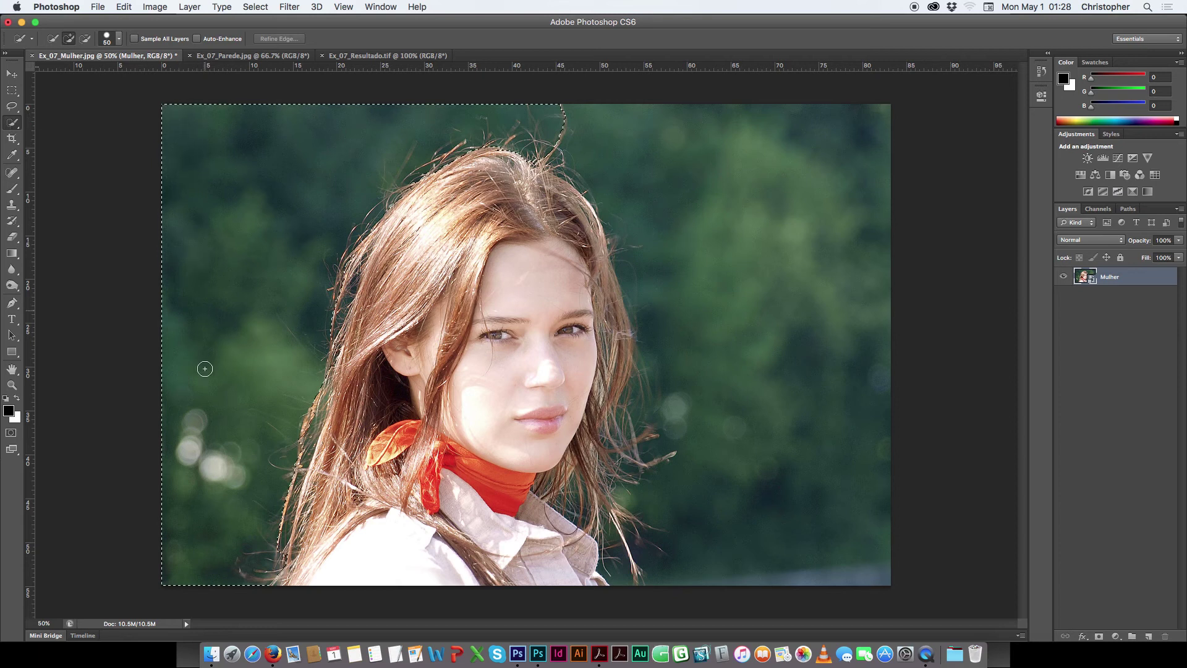
Step: Quick-select the green background around the woman, correct the edge along her hair, and invert the selection
{"action": "mouse_move", "coordinate": [596, 130]}
{"action": "left_mouse_down"}
{"action": "mouse_move", "coordinate": [710, 228]}
{"action": "mouse_move", "coordinate": [790, 321]}
{"action": "mouse_move", "coordinate": [829, 443]}
{"action": "mouse_move", "coordinate": [819, 433]}
{"action": "mouse_move", "coordinate": [631, 557]}
{"action": "mouse_move", "coordinate": [620, 576]}
{"action": "mouse_move", "coordinate": [613, 560]}
{"action": "left_mouse_up"}
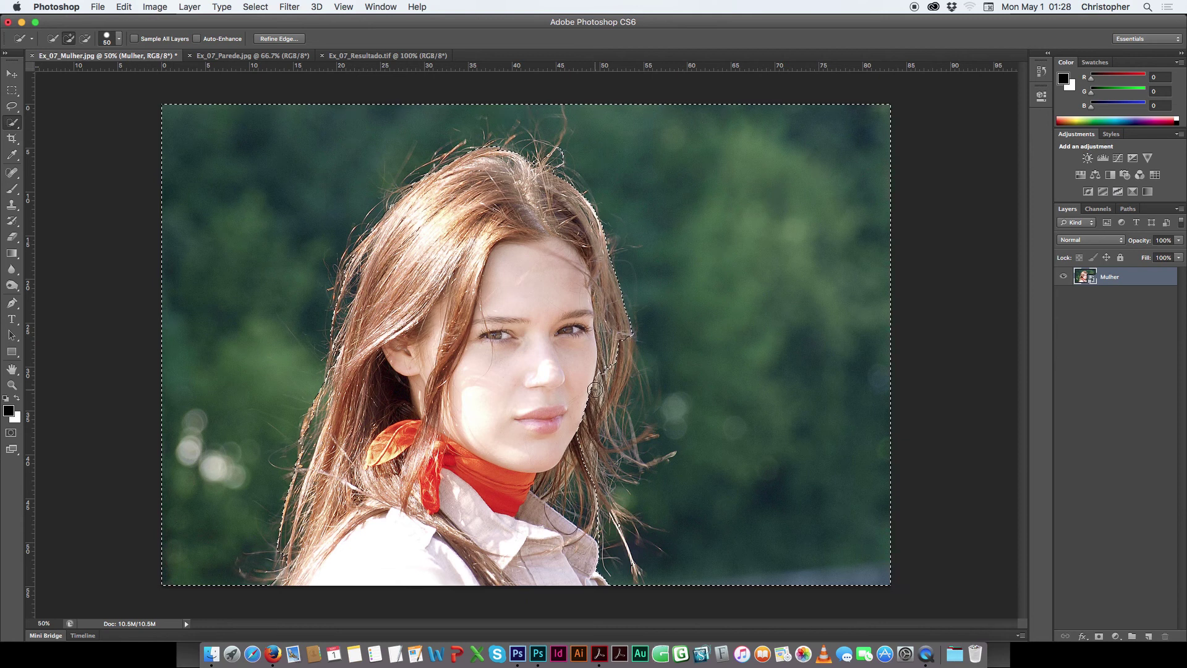
{"action": "mouse_move", "coordinate": [596, 384]}
{"action": "left_mouse_down"}
{"action": "mouse_move", "coordinate": [603, 375]}
{"action": "mouse_move", "coordinate": [579, 462]}
{"action": "mouse_move", "coordinate": [609, 366]}
{"action": "mouse_move", "coordinate": [597, 413]}
{"action": "mouse_move", "coordinate": [621, 388]}
{"action": "mouse_move", "coordinate": [592, 479]}
{"action": "mouse_move", "coordinate": [622, 367]}
{"action": "mouse_move", "coordinate": [586, 472]}
{"action": "mouse_move", "coordinate": [594, 459]}
{"action": "mouse_move", "coordinate": [595, 488]}
{"action": "left_mouse_up"}
{"action": "key", "text": "alt"}
{"action": "left_click", "coordinate": [251, 8]}
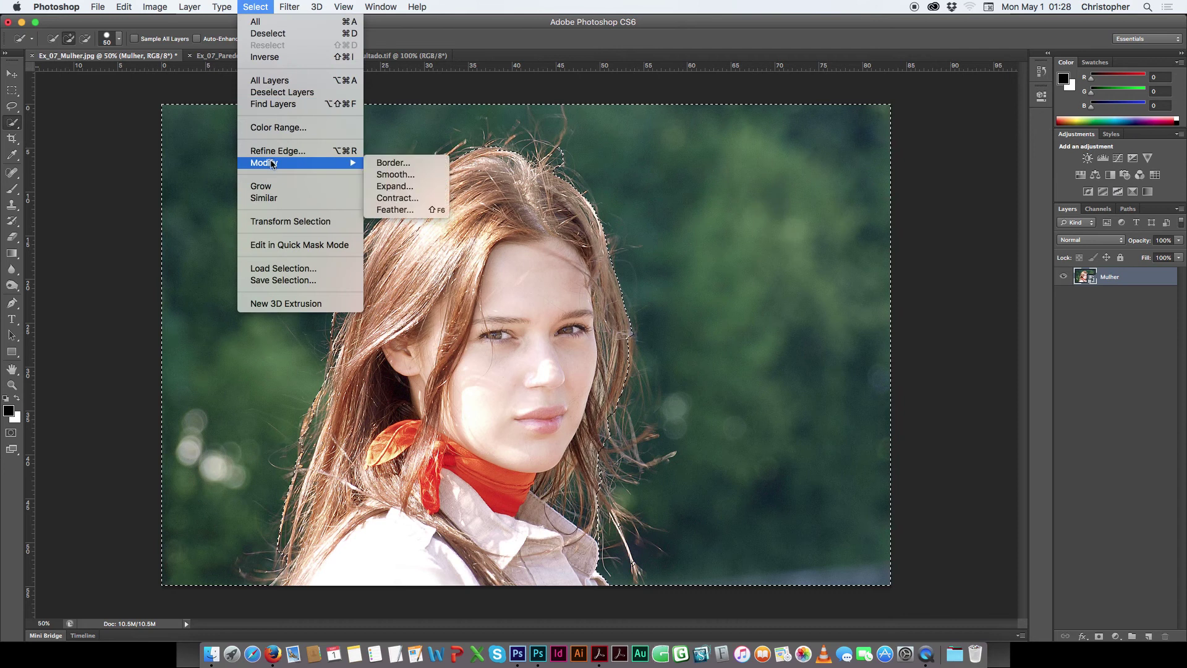
{"action": "left_click", "coordinate": [280, 57]}
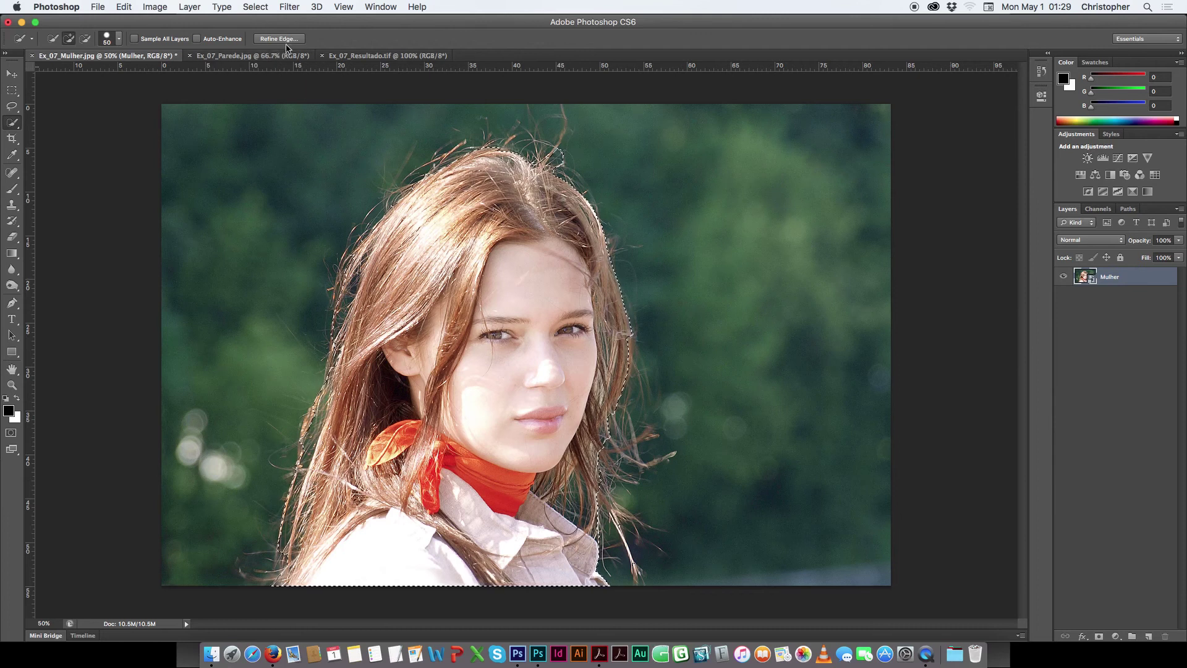
Step: Start Refine Edge on the selection and compare the On White and Overlay previews, ending with On Black
{"action": "left_click", "coordinate": [255, 7]}
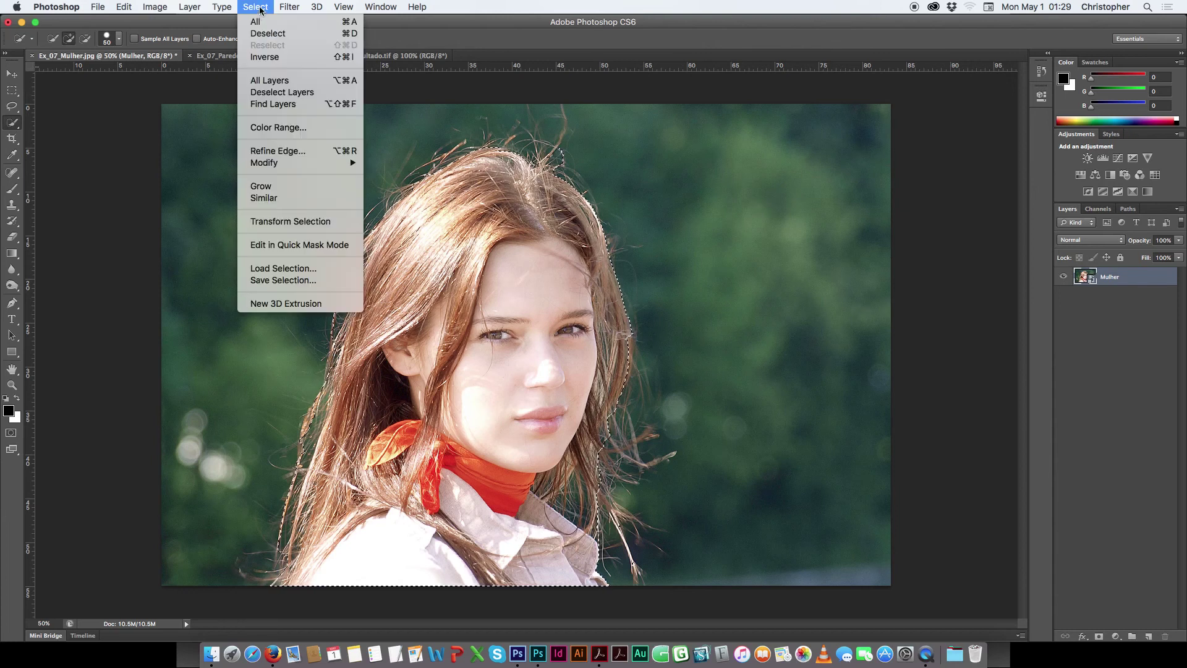
{"action": "left_click", "coordinate": [295, 151]}
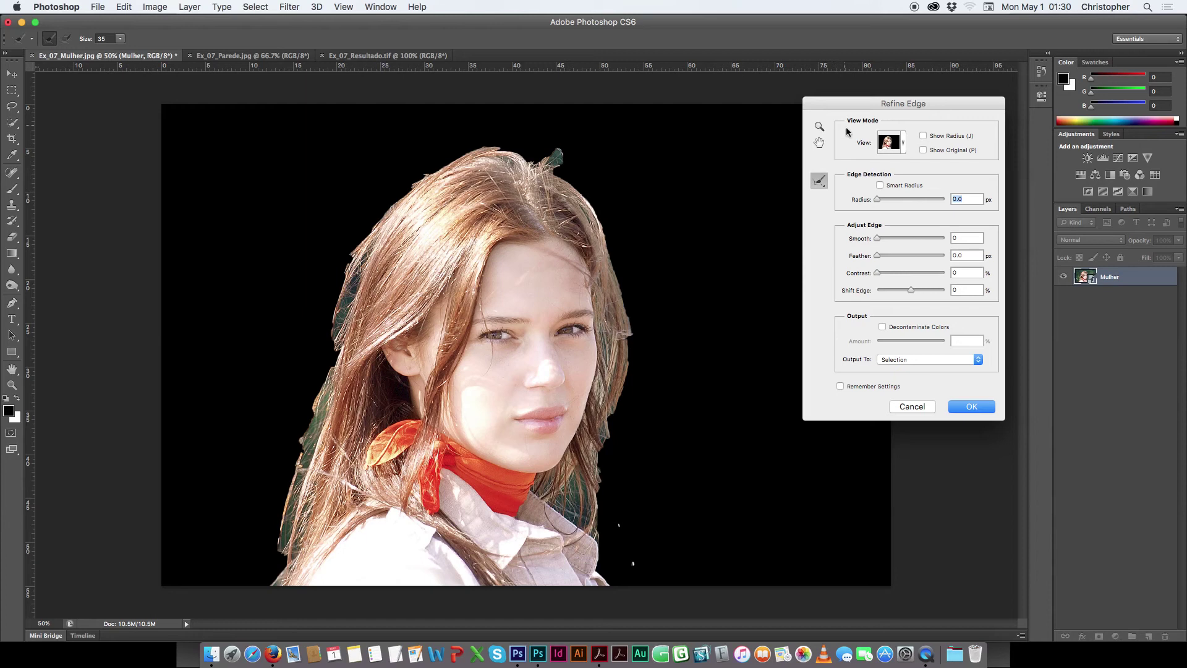
{"action": "left_click", "coordinate": [902, 144]}
{"action": "left_click", "coordinate": [864, 244]}
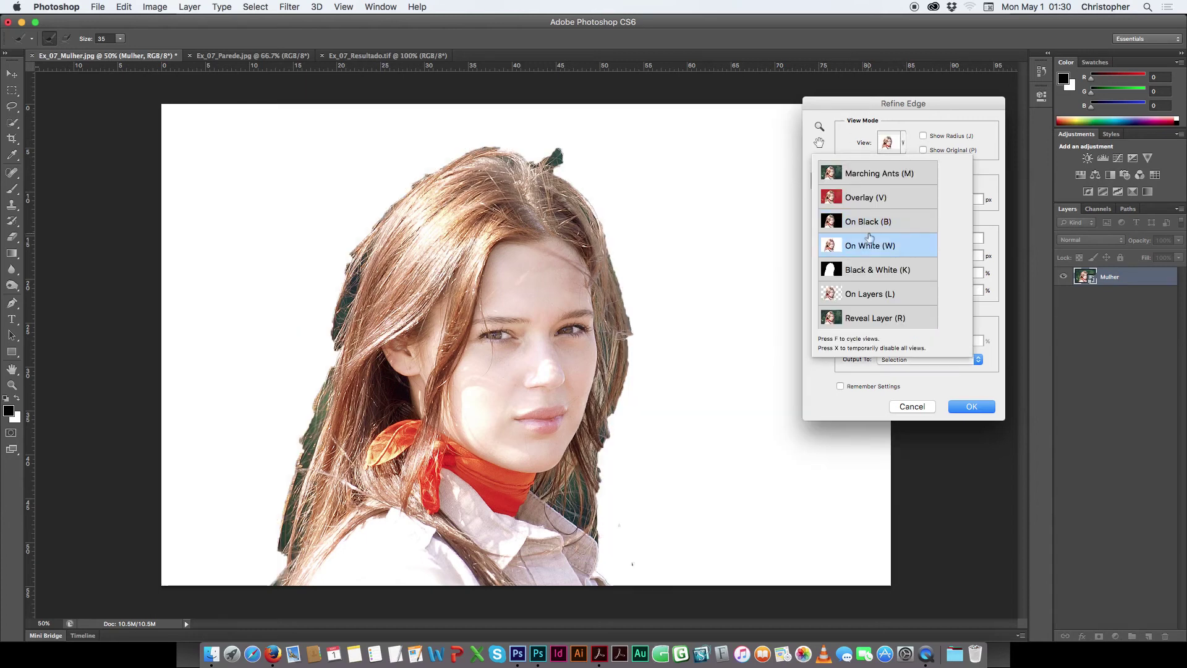
{"action": "left_click", "coordinate": [868, 199]}
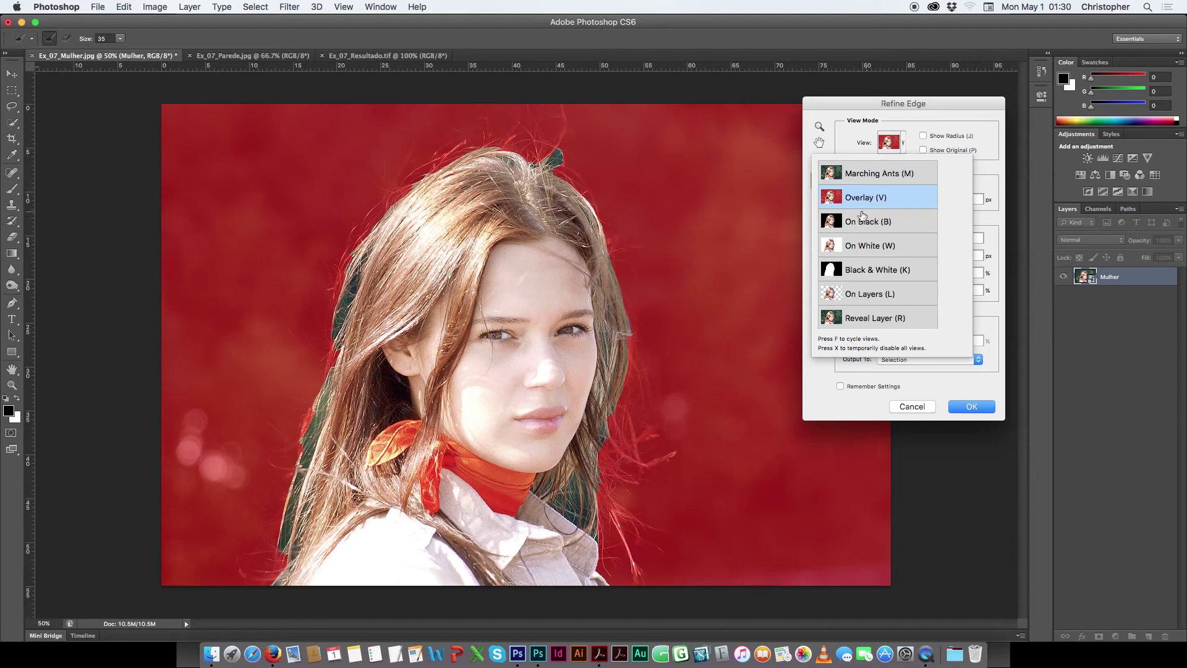
{"action": "left_click", "coordinate": [834, 226]}
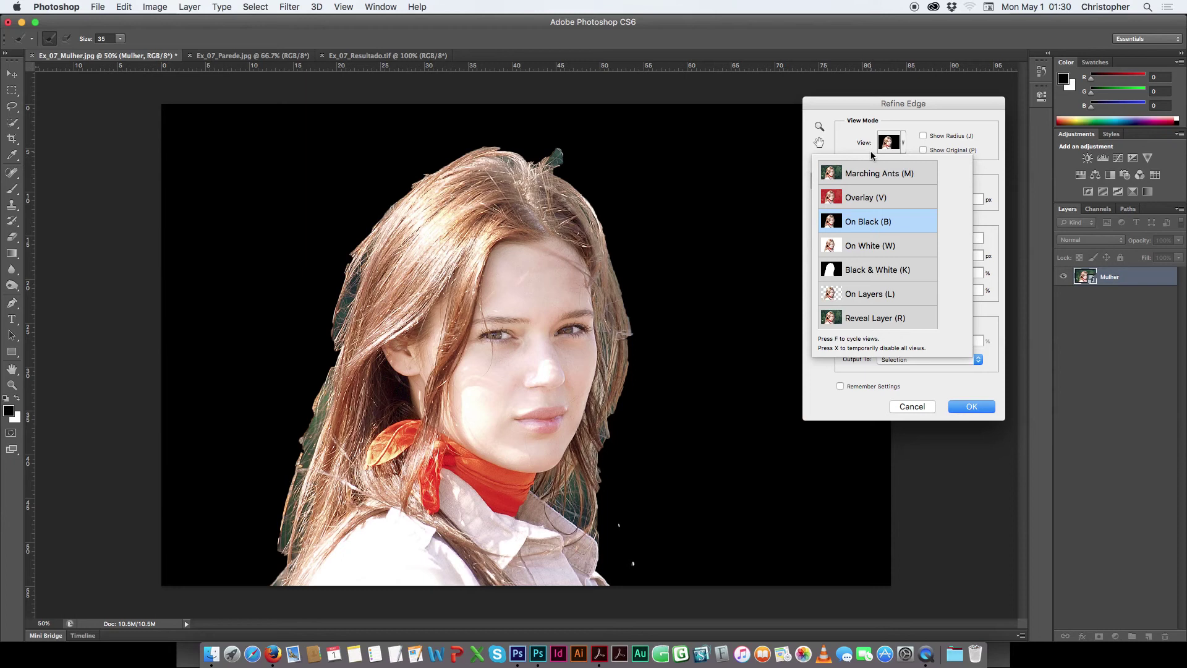
{"action": "left_click", "coordinate": [842, 122]}
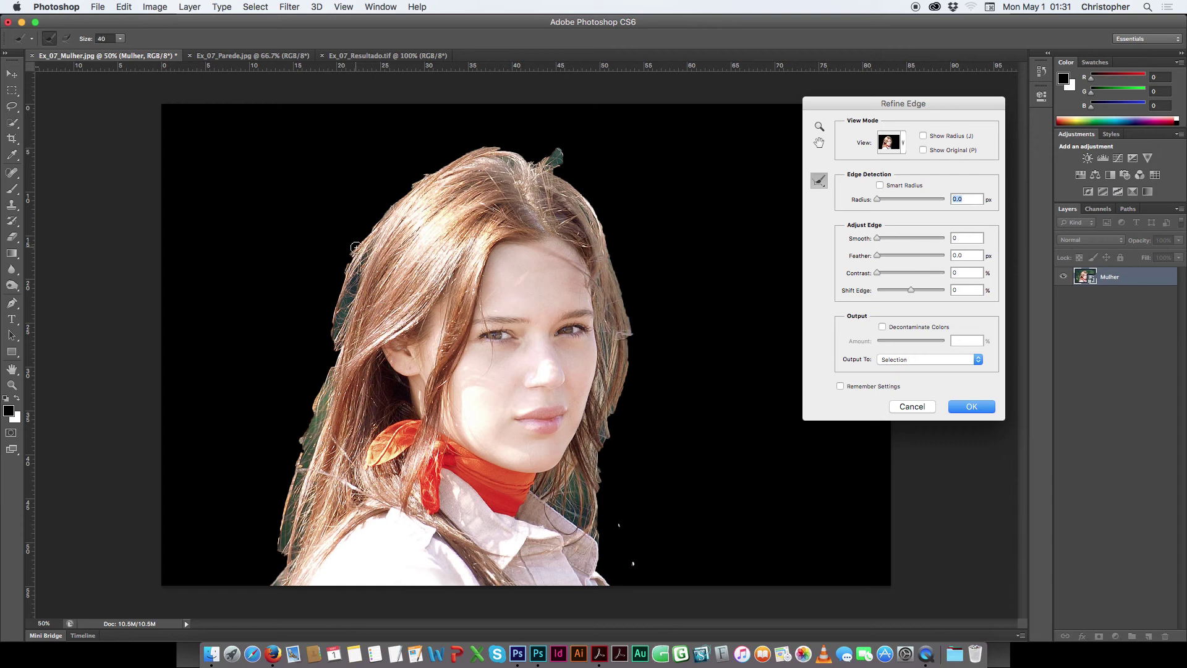
Step: Enlarge the Refine Radius brush to 90 and brush along the left side of the hair up to the top of the head
{"action": "key", "text": "bracketright"}
{"action": "key", "text": "bracketright"}
{"action": "key", "text": "bracketright"}
{"action": "key", "text": "bracketright"}
{"action": "mouse_move", "coordinate": [283, 561]}
{"action": "left_mouse_down"}
{"action": "mouse_move", "coordinate": [271, 583]}
{"action": "mouse_move", "coordinate": [251, 579]}
{"action": "mouse_move", "coordinate": [286, 530]}
{"action": "mouse_move", "coordinate": [285, 514]}
{"action": "mouse_move", "coordinate": [272, 535]}
{"action": "mouse_move", "coordinate": [284, 476]}
{"action": "mouse_move", "coordinate": [265, 520]}
{"action": "mouse_move", "coordinate": [253, 507]}
{"action": "mouse_move", "coordinate": [261, 493]}
{"action": "mouse_move", "coordinate": [259, 513]}
{"action": "mouse_move", "coordinate": [251, 507]}
{"action": "mouse_move", "coordinate": [293, 442]}
{"action": "left_mouse_up"}
{"action": "mouse_move", "coordinate": [284, 497]}
{"action": "left_mouse_down"}
{"action": "mouse_move", "coordinate": [300, 447]}
{"action": "mouse_move", "coordinate": [307, 457]}
{"action": "mouse_move", "coordinate": [274, 469]}
{"action": "mouse_move", "coordinate": [265, 458]}
{"action": "mouse_move", "coordinate": [309, 425]}
{"action": "left_mouse_up"}
{"action": "mouse_move", "coordinate": [328, 369]}
{"action": "left_mouse_down"}
{"action": "mouse_move", "coordinate": [328, 311]}
{"action": "mouse_move", "coordinate": [311, 367]}
{"action": "mouse_move", "coordinate": [329, 296]}
{"action": "mouse_move", "coordinate": [311, 332]}
{"action": "mouse_move", "coordinate": [311, 310]}
{"action": "mouse_move", "coordinate": [345, 260]}
{"action": "mouse_move", "coordinate": [340, 317]}
{"action": "mouse_move", "coordinate": [353, 288]}
{"action": "mouse_move", "coordinate": [337, 268]}
{"action": "mouse_move", "coordinate": [365, 231]}
{"action": "mouse_move", "coordinate": [327, 276]}
{"action": "mouse_move", "coordinate": [338, 241]}
{"action": "mouse_move", "coordinate": [322, 283]}
{"action": "mouse_move", "coordinate": [327, 251]}
{"action": "mouse_move", "coordinate": [320, 264]}
{"action": "mouse_move", "coordinate": [409, 184]}
{"action": "mouse_move", "coordinate": [362, 226]}
{"action": "mouse_move", "coordinate": [407, 180]}
{"action": "mouse_move", "coordinate": [369, 212]}
{"action": "mouse_move", "coordinate": [406, 177]}
{"action": "mouse_move", "coordinate": [384, 181]}
{"action": "mouse_move", "coordinate": [458, 156]}
{"action": "mouse_move", "coordinate": [400, 155]}
{"action": "mouse_move", "coordinate": [380, 179]}
{"action": "mouse_move", "coordinate": [399, 147]}
{"action": "mouse_move", "coordinate": [385, 165]}
{"action": "mouse_move", "coordinate": [410, 140]}
{"action": "mouse_move", "coordinate": [430, 150]}
{"action": "mouse_move", "coordinate": [412, 145]}
{"action": "mouse_move", "coordinate": [432, 156]}
{"action": "mouse_move", "coordinate": [428, 170]}
{"action": "mouse_move", "coordinate": [477, 149]}
{"action": "mouse_move", "coordinate": [461, 134]}
{"action": "mouse_move", "coordinate": [496, 142]}
{"action": "mouse_move", "coordinate": [444, 142]}
{"action": "mouse_move", "coordinate": [474, 129]}
{"action": "mouse_move", "coordinate": [500, 130]}
{"action": "mouse_move", "coordinate": [512, 156]}
{"action": "mouse_move", "coordinate": [523, 137]}
{"action": "mouse_move", "coordinate": [543, 155]}
{"action": "mouse_move", "coordinate": [553, 141]}
{"action": "mouse_move", "coordinate": [538, 136]}
{"action": "mouse_move", "coordinate": [538, 114]}
{"action": "mouse_move", "coordinate": [510, 127]}
{"action": "mouse_move", "coordinate": [563, 127]}
{"action": "left_mouse_up"}
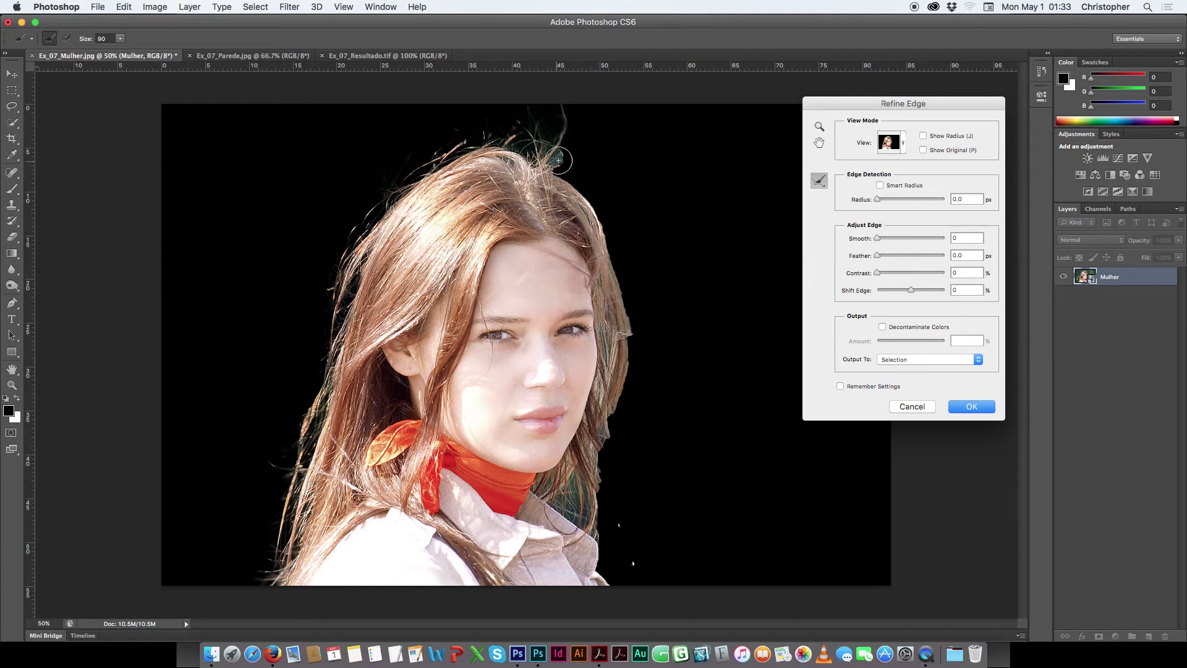
Step: Brush the Refine Radius tool down the right side of the hair, including the loose strands near the collar
{"action": "mouse_move", "coordinate": [557, 171]}
{"action": "left_mouse_down"}
{"action": "mouse_move", "coordinate": [612, 223]}
{"action": "mouse_move", "coordinate": [597, 202]}
{"action": "mouse_move", "coordinate": [612, 269]}
{"action": "mouse_move", "coordinate": [611, 235]}
{"action": "mouse_move", "coordinate": [613, 248]}
{"action": "mouse_move", "coordinate": [619, 233]}
{"action": "mouse_move", "coordinate": [630, 244]}
{"action": "mouse_move", "coordinate": [616, 256]}
{"action": "mouse_move", "coordinate": [624, 292]}
{"action": "mouse_move", "coordinate": [643, 257]}
{"action": "mouse_move", "coordinate": [639, 240]}
{"action": "mouse_move", "coordinate": [622, 239]}
{"action": "mouse_move", "coordinate": [626, 305]}
{"action": "mouse_move", "coordinate": [607, 349]}
{"action": "mouse_move", "coordinate": [600, 285]}
{"action": "mouse_move", "coordinate": [602, 390]}
{"action": "mouse_move", "coordinate": [606, 399]}
{"action": "mouse_move", "coordinate": [621, 333]}
{"action": "mouse_move", "coordinate": [628, 376]}
{"action": "mouse_move", "coordinate": [632, 326]}
{"action": "mouse_move", "coordinate": [635, 355]}
{"action": "mouse_move", "coordinate": [628, 299]}
{"action": "mouse_move", "coordinate": [624, 370]}
{"action": "mouse_move", "coordinate": [638, 343]}
{"action": "mouse_move", "coordinate": [633, 401]}
{"action": "mouse_move", "coordinate": [644, 371]}
{"action": "mouse_move", "coordinate": [649, 429]}
{"action": "mouse_move", "coordinate": [659, 393]}
{"action": "mouse_move", "coordinate": [656, 370]}
{"action": "mouse_move", "coordinate": [655, 444]}
{"action": "mouse_move", "coordinate": [627, 434]}
{"action": "mouse_move", "coordinate": [634, 399]}
{"action": "mouse_move", "coordinate": [610, 450]}
{"action": "mouse_move", "coordinate": [618, 395]}
{"action": "mouse_move", "coordinate": [606, 484]}
{"action": "mouse_move", "coordinate": [612, 474]}
{"action": "mouse_move", "coordinate": [549, 507]}
{"action": "left_mouse_up"}
{"action": "mouse_move", "coordinate": [583, 472]}
{"action": "left_mouse_down"}
{"action": "mouse_move", "coordinate": [597, 515]}
{"action": "mouse_move", "coordinate": [611, 498]}
{"action": "mouse_move", "coordinate": [602, 570]}
{"action": "mouse_move", "coordinate": [622, 586]}
{"action": "mouse_move", "coordinate": [616, 546]}
{"action": "mouse_move", "coordinate": [640, 555]}
{"action": "mouse_move", "coordinate": [633, 577]}
{"action": "mouse_move", "coordinate": [650, 587]}
{"action": "mouse_move", "coordinate": [618, 530]}
{"action": "mouse_move", "coordinate": [619, 481]}
{"action": "mouse_move", "coordinate": [650, 548]}
{"action": "mouse_move", "coordinate": [664, 541]}
{"action": "mouse_move", "coordinate": [672, 557]}
{"action": "mouse_move", "coordinate": [659, 521]}
{"action": "mouse_move", "coordinate": [671, 539]}
{"action": "mouse_move", "coordinate": [662, 526]}
{"action": "mouse_move", "coordinate": [659, 564]}
{"action": "mouse_move", "coordinate": [673, 549]}
{"action": "mouse_move", "coordinate": [630, 456]}
{"action": "mouse_move", "coordinate": [640, 496]}
{"action": "mouse_move", "coordinate": [623, 474]}
{"action": "mouse_move", "coordinate": [633, 452]}
{"action": "mouse_move", "coordinate": [654, 475]}
{"action": "mouse_move", "coordinate": [673, 455]}
{"action": "mouse_move", "coordinate": [655, 474]}
{"action": "mouse_move", "coordinate": [663, 433]}
{"action": "mouse_move", "coordinate": [643, 484]}
{"action": "mouse_move", "coordinate": [627, 492]}
{"action": "mouse_move", "coordinate": [666, 415]}
{"action": "mouse_move", "coordinate": [660, 441]}
{"action": "mouse_move", "coordinate": [623, 460]}
{"action": "left_mouse_up"}
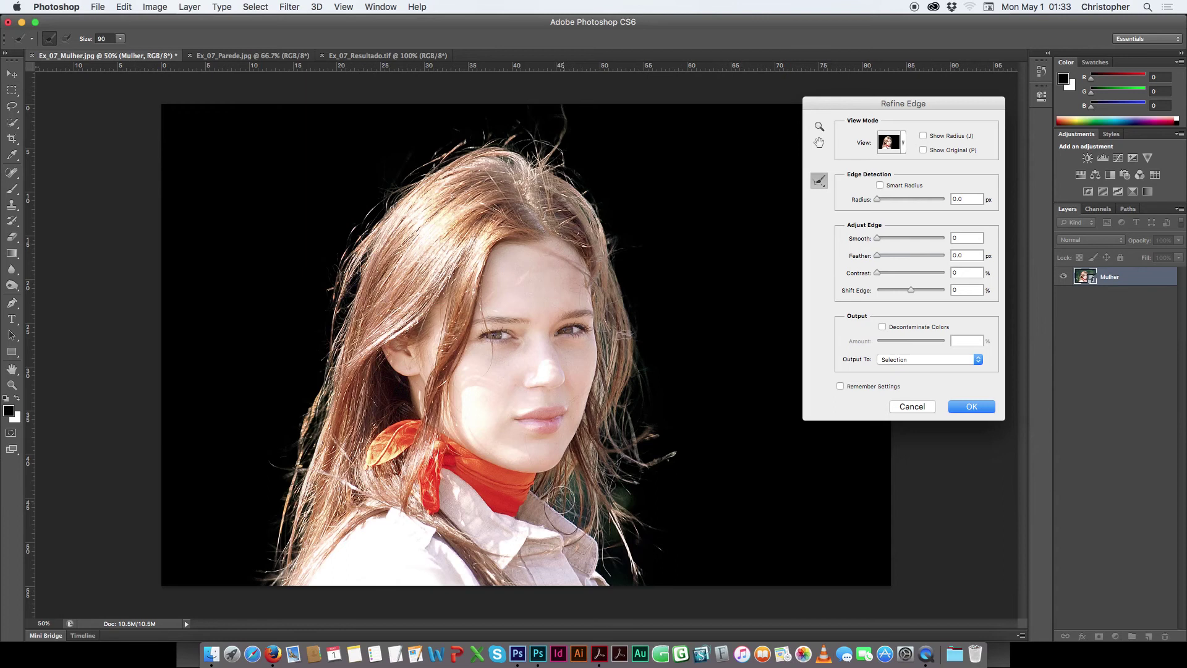
{"action": "left_click_drag", "start_coordinate": [664, 458], "coordinate": [661, 454]}
{"action": "left_click_drag", "start_coordinate": [623, 498], "coordinate": [639, 522]}
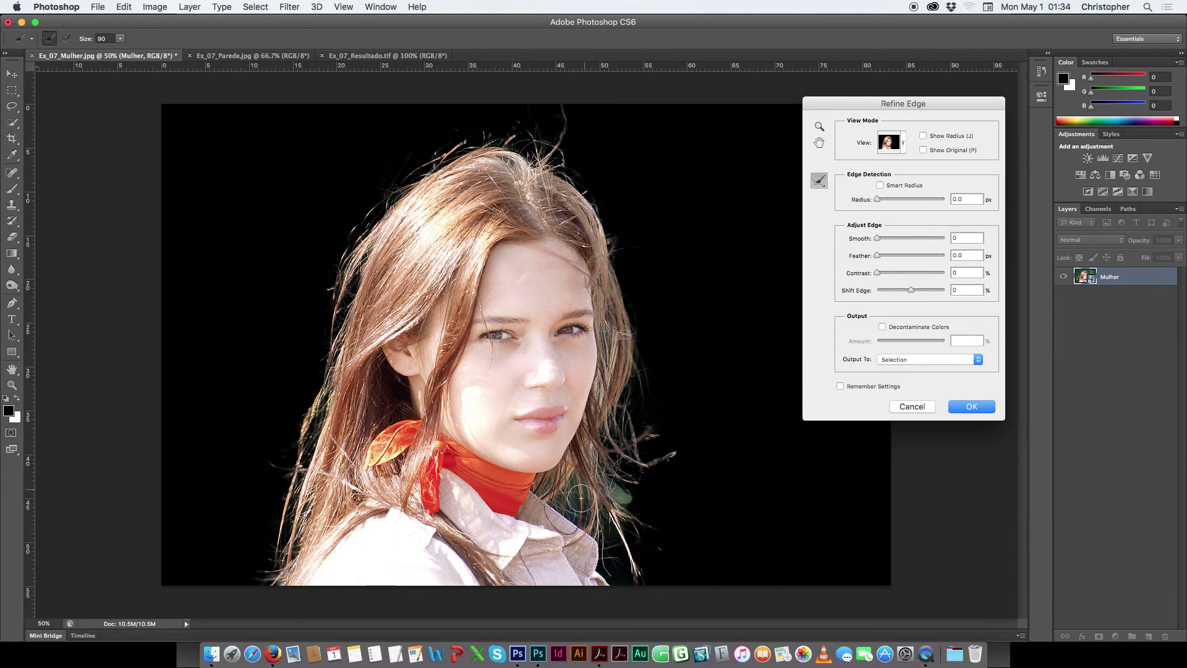
{"action": "left_click_drag", "start_coordinate": [624, 499], "coordinate": [666, 477]}
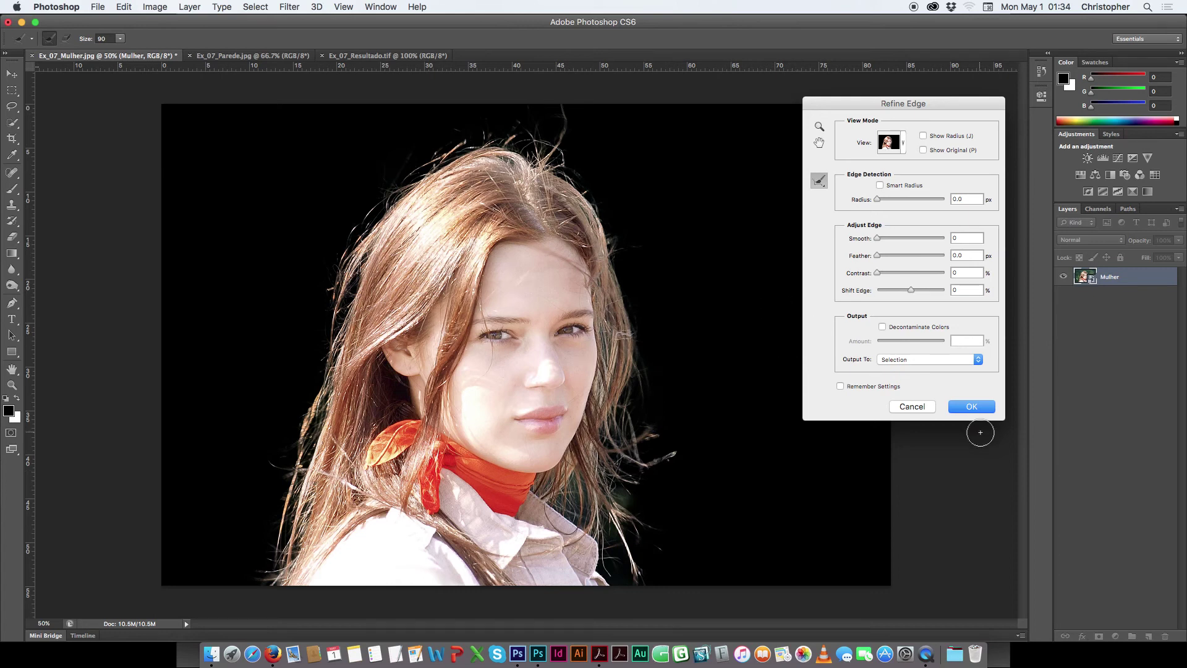
Step: Touch up the left hair edge against the On White preview and output the refined selection as a Layer Mask
{"action": "left_click", "coordinate": [903, 146]}
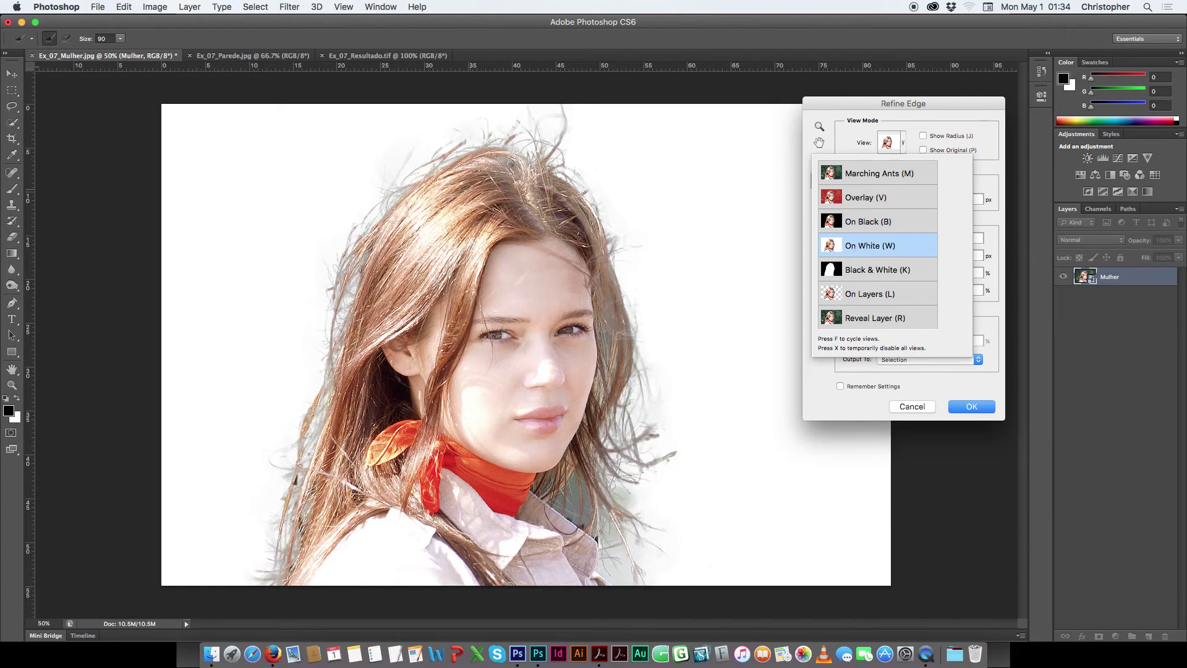
{"action": "left_click", "coordinate": [292, 475]}
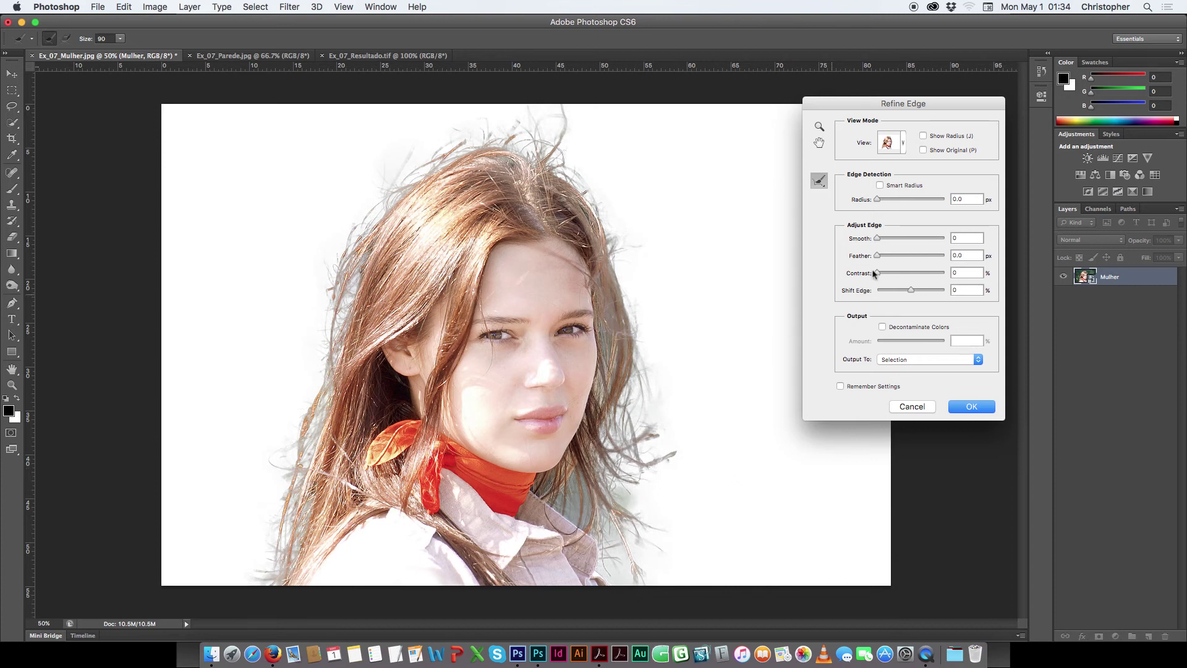
{"action": "left_click", "coordinate": [903, 139]}
{"action": "left_click", "coordinate": [932, 362]}
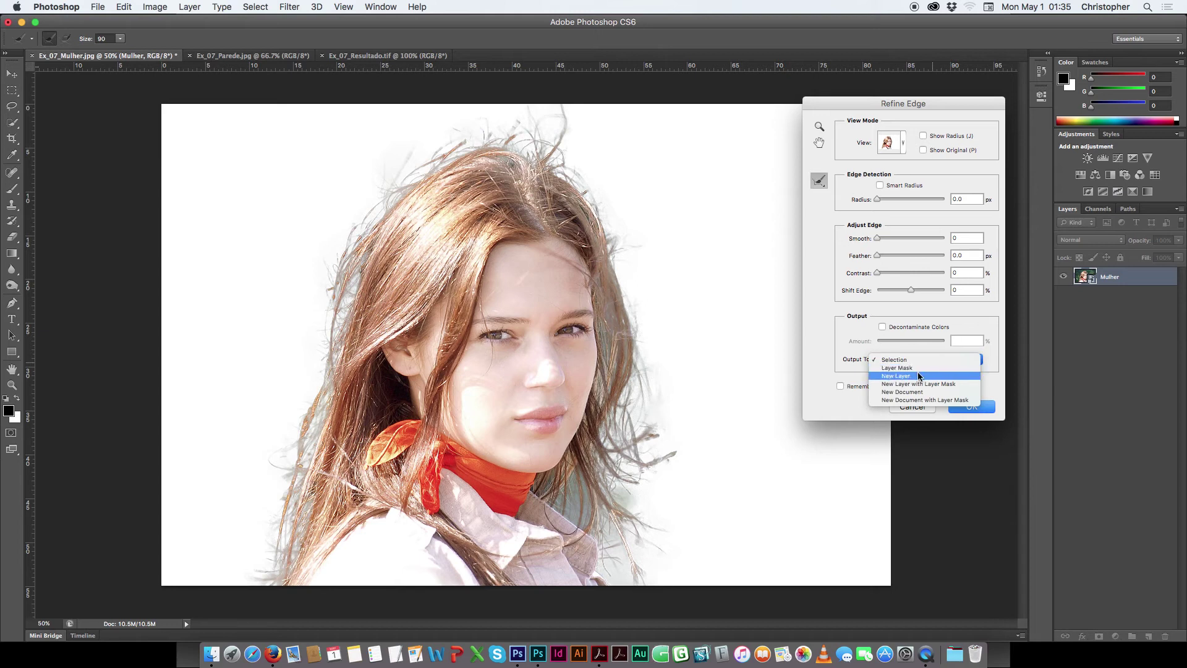
{"action": "left_click", "coordinate": [920, 367]}
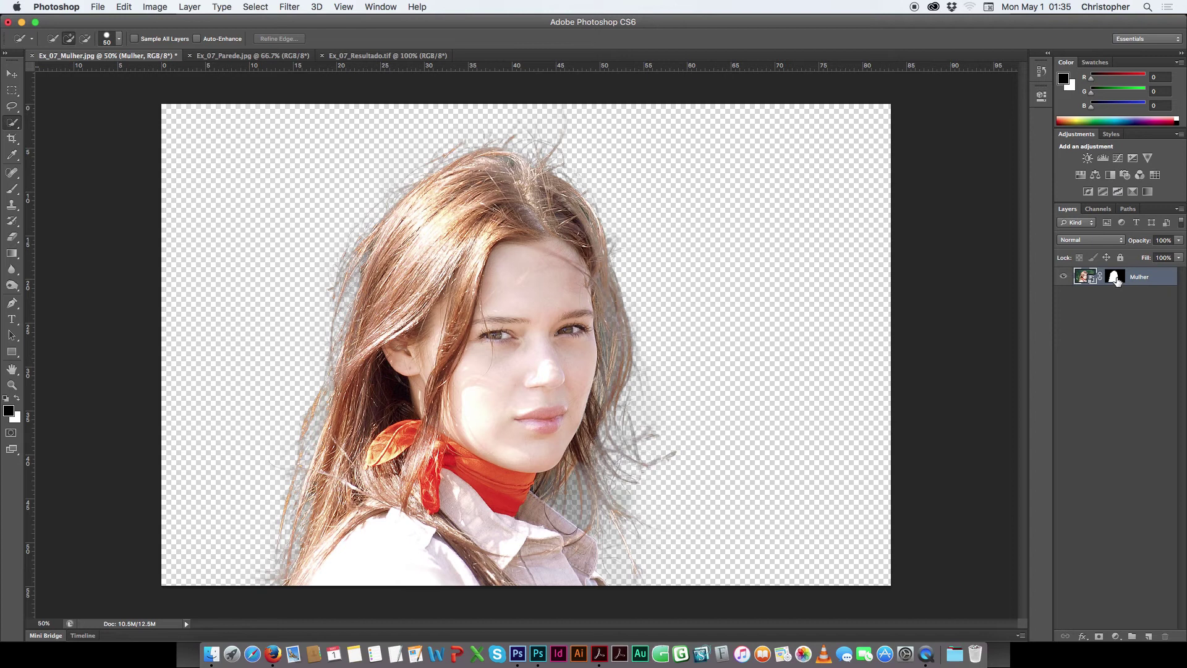
Step: Display the Mulher layer mask on its own at 200% around the thin gray line beside the face
{"action": "left_click", "coordinate": [1115, 278], "text": "alt"}
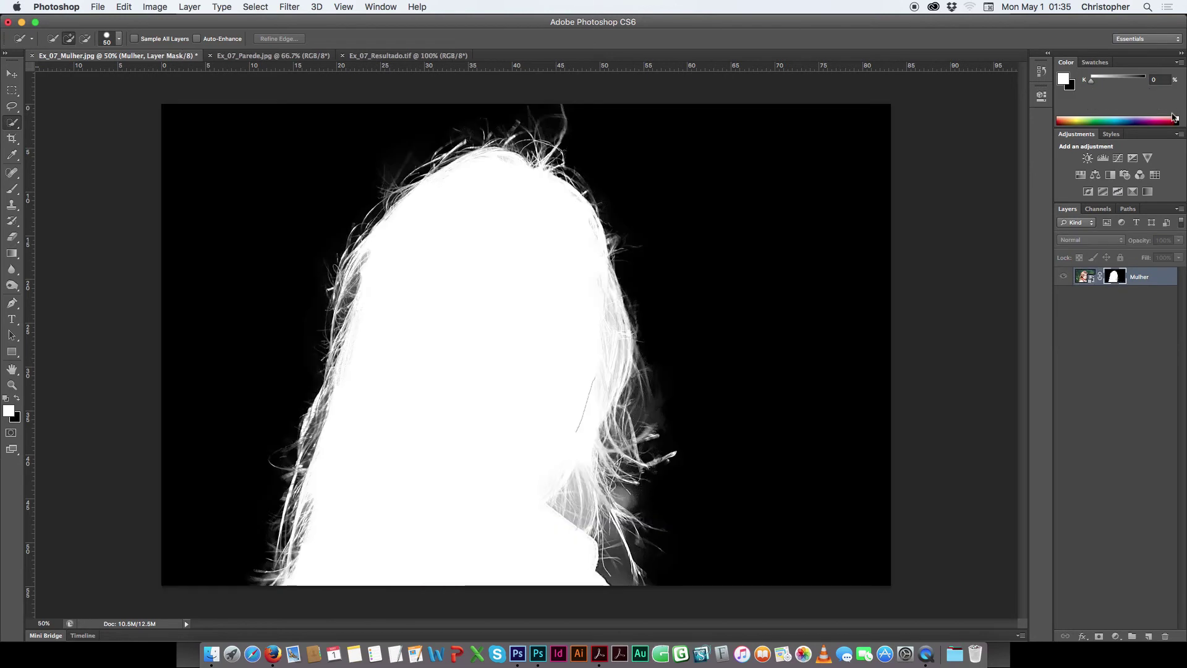
{"action": "key", "text": "super+equal"}
{"action": "key", "text": "super+equal"}
{"action": "key", "text": "super+equal"}
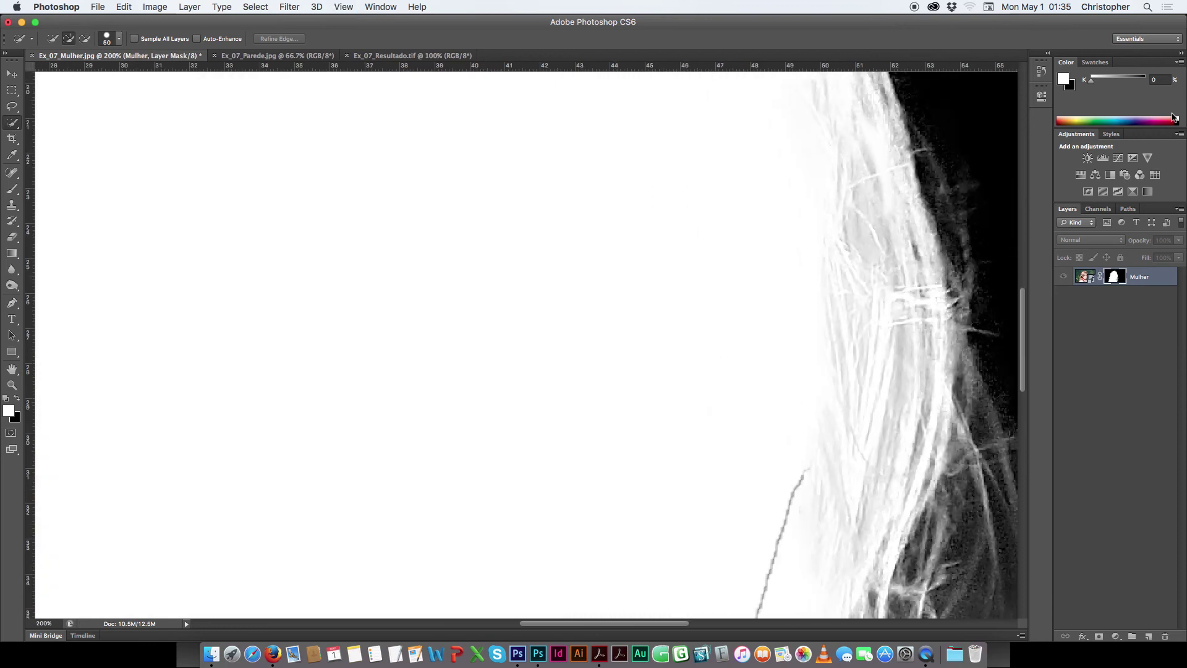
{"action": "mouse_move", "coordinate": [803, 450]}
{"action": "left_mouse_down"}
{"action": "mouse_move", "coordinate": [702, 239]}
{"action": "mouse_move", "coordinate": [690, 307]}
{"action": "mouse_move", "coordinate": [605, 304]}
{"action": "left_mouse_up"}
{"action": "key", "text": "super+r"}
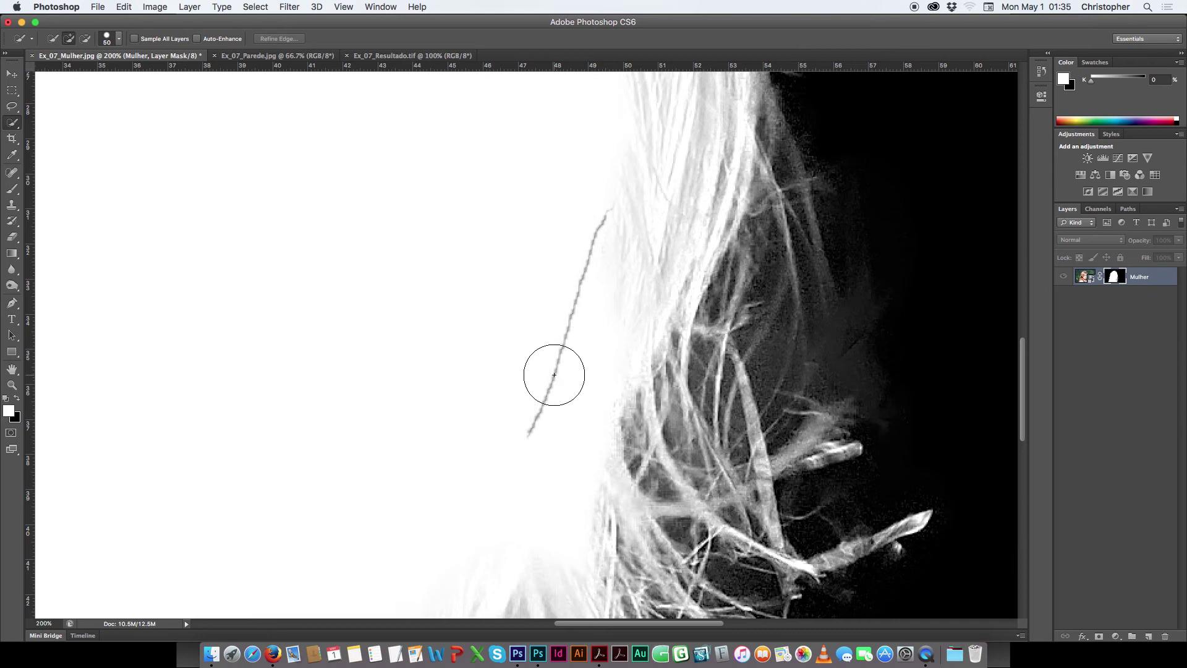
Step: Paint white over the thin gray line inside the mask with a size 25 brush at 100% opacity
{"action": "key", "text": "b"}
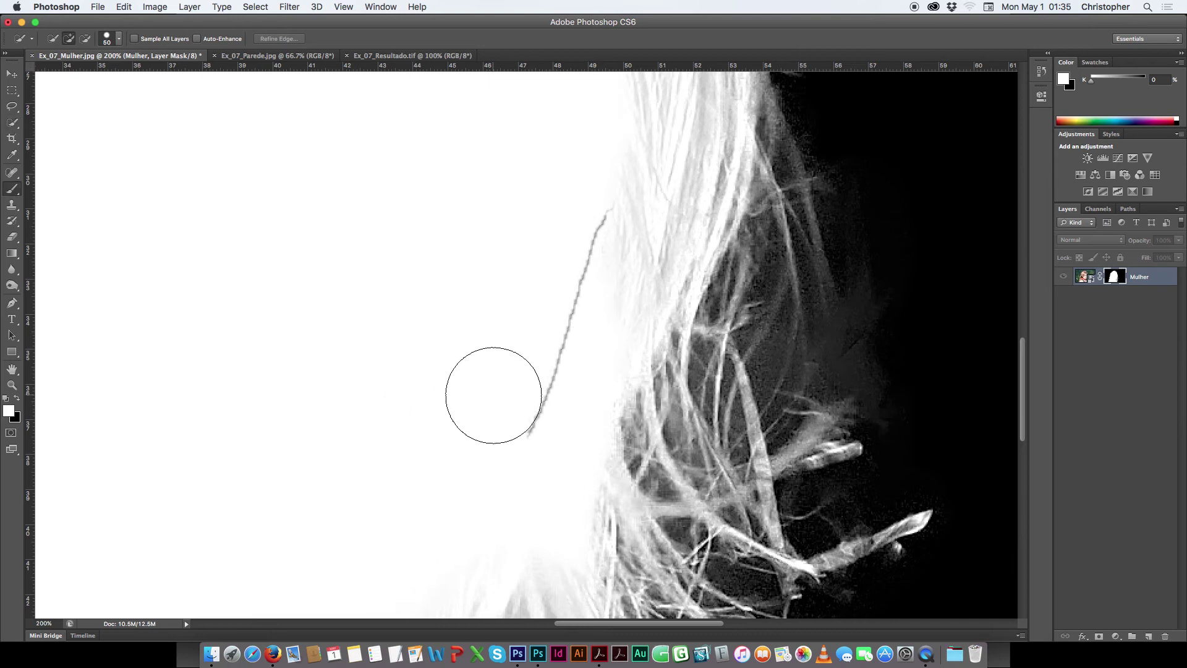
{"action": "key", "text": "bracketleft"}
{"action": "key", "text": "bracketleft"}
{"action": "key", "text": "bracketleft"}
{"action": "key", "text": "bracketleft"}
{"action": "key", "text": "bracketleft"}
{"action": "key", "text": "bracketleft"}
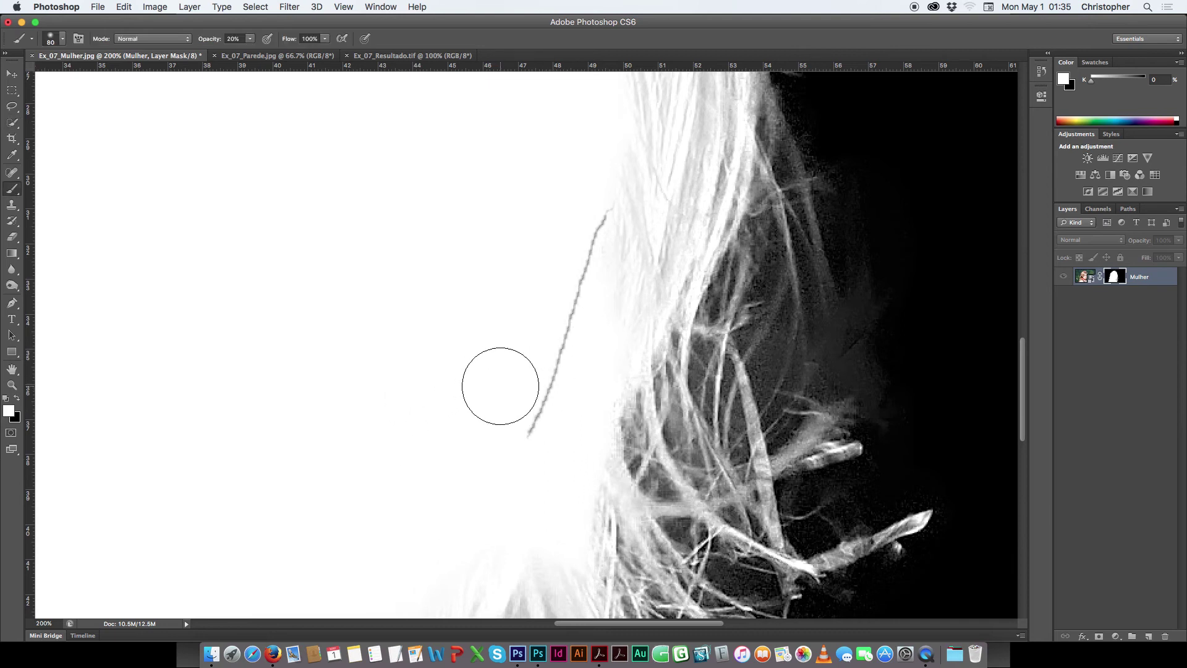
{"action": "key", "text": "bracketleft"}
{"action": "key", "text": "bracketleft"}
{"action": "key", "text": "bracketleft"}
{"action": "key", "text": "bracketleft"}
{"action": "left_click", "coordinate": [239, 38]}
{"action": "key", "text": "Return"}
{"action": "left_click_drag", "start_coordinate": [529, 437], "coordinate": [597, 212]}
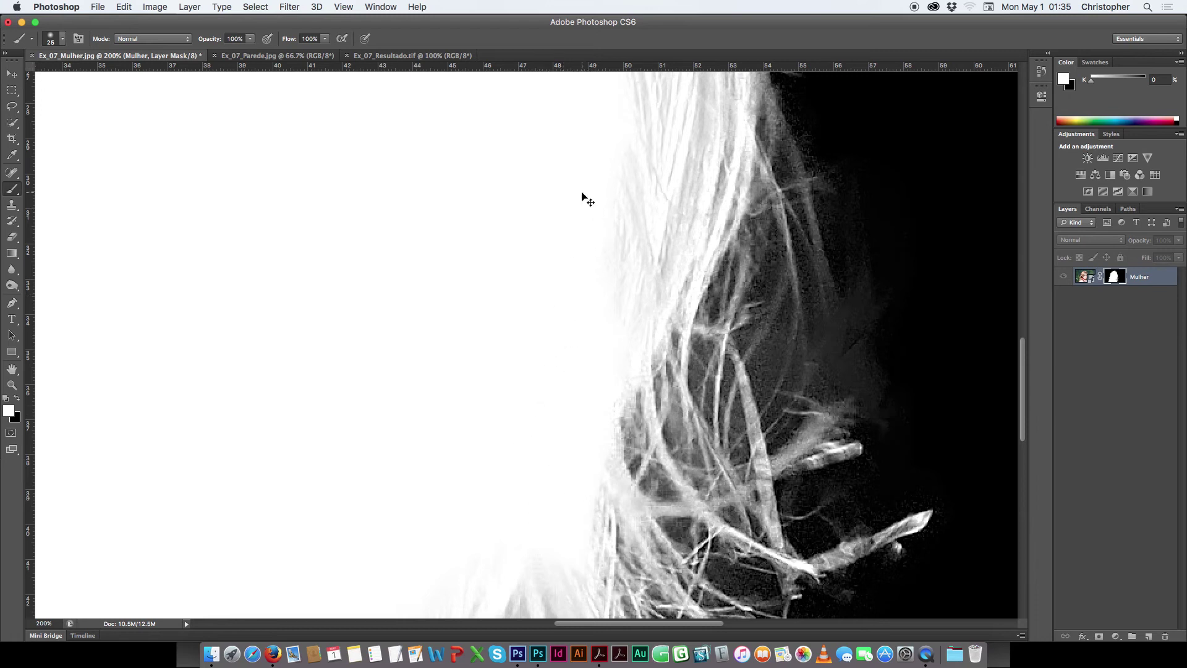
Step: Paint white over the gray marks along the collar's upper edge and corner inside the mask with a size 9 brush
{"action": "key", "text": "super+minus"}
{"action": "left_click_drag", "start_coordinate": [563, 466], "coordinate": [566, 351]}
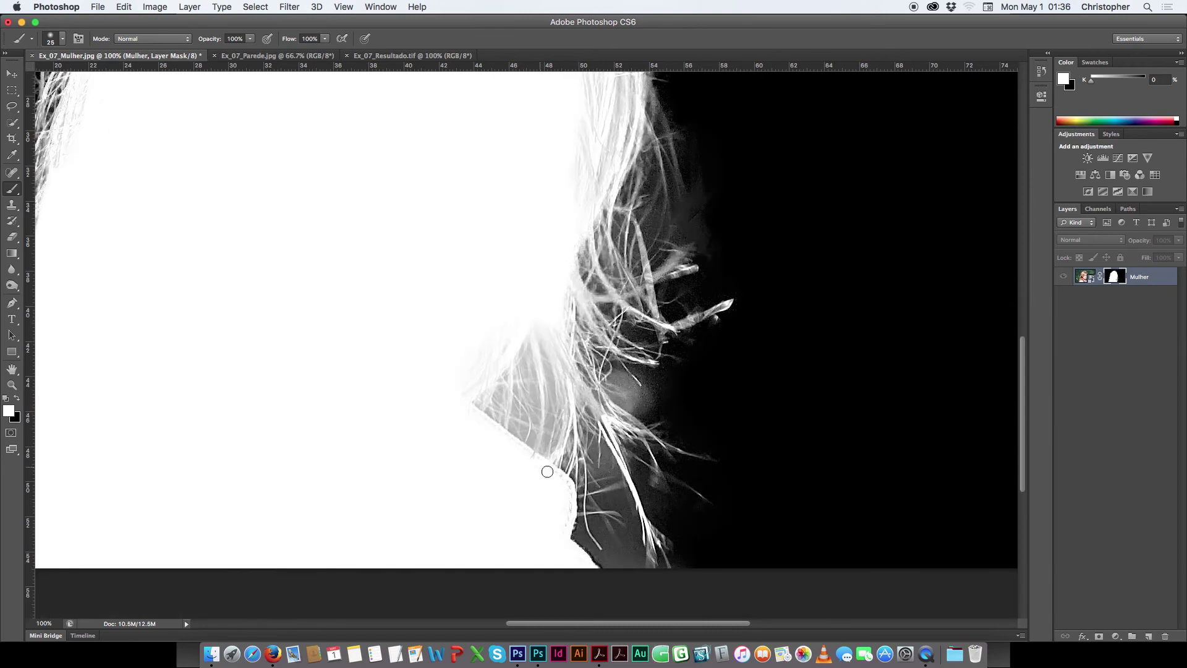
{"action": "key", "text": "super+plus"}
{"action": "key", "text": "super+plus"}
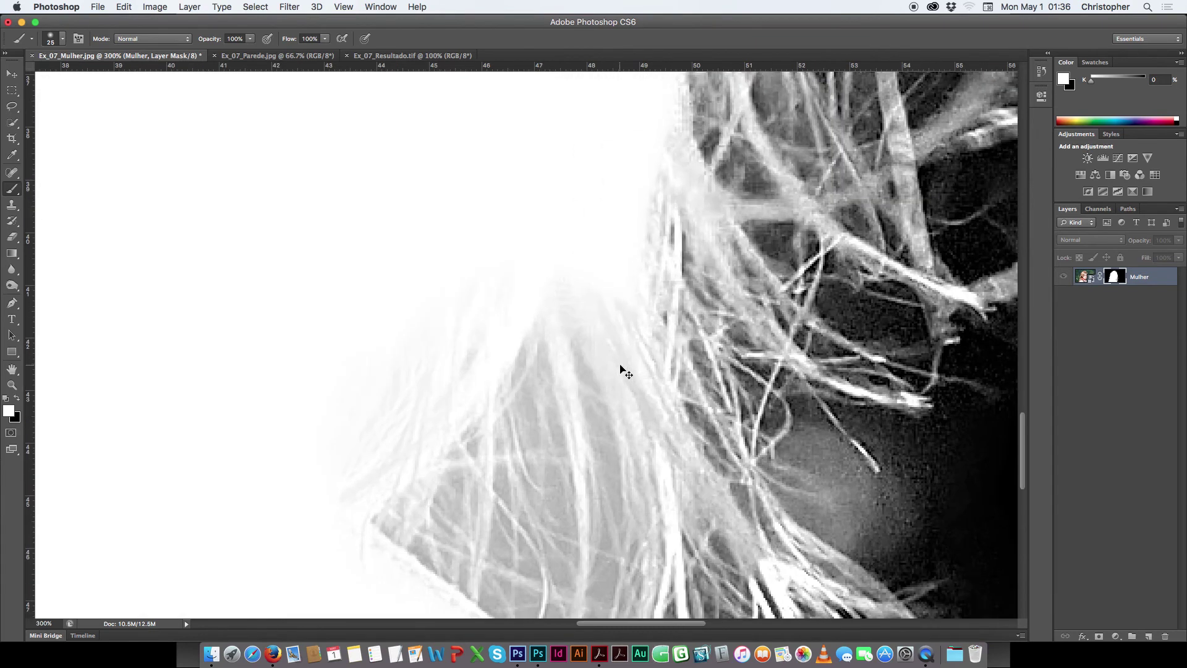
{"action": "left_click_drag", "start_coordinate": [566, 432], "coordinate": [553, 216]}
{"action": "key", "text": "bracketleft"}
{"action": "key", "text": "bracketleft"}
{"action": "key", "text": "bracketleft"}
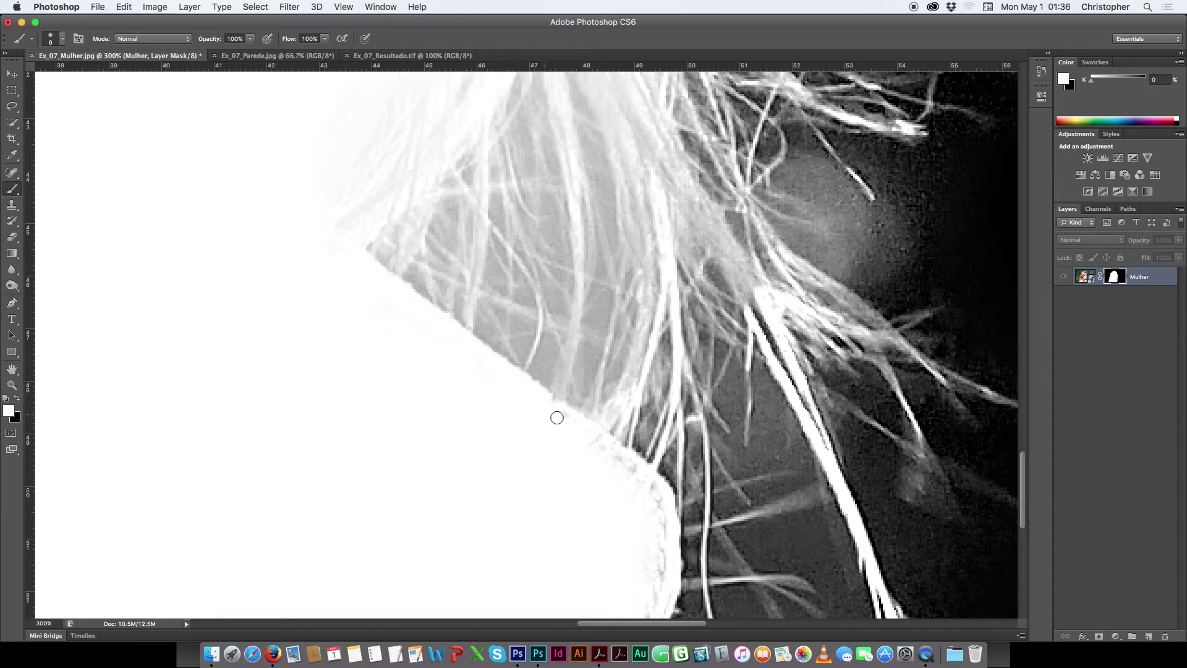
{"action": "mouse_move", "coordinate": [562, 436]}
{"action": "left_mouse_down"}
{"action": "mouse_move", "coordinate": [576, 422]}
{"action": "mouse_move", "coordinate": [636, 475]}
{"action": "left_mouse_up"}
{"action": "mouse_move", "coordinate": [652, 516]}
{"action": "left_mouse_down"}
{"action": "mouse_move", "coordinate": [662, 517]}
{"action": "mouse_move", "coordinate": [652, 487]}
{"action": "left_mouse_up"}
Step: Paint white over the remaining gray marks down the collar's side and on the shoulder edge at the image bottom
{"action": "scroll", "coordinate": [690, 524], "scroll_direction": "down", "scroll_amount": 5}
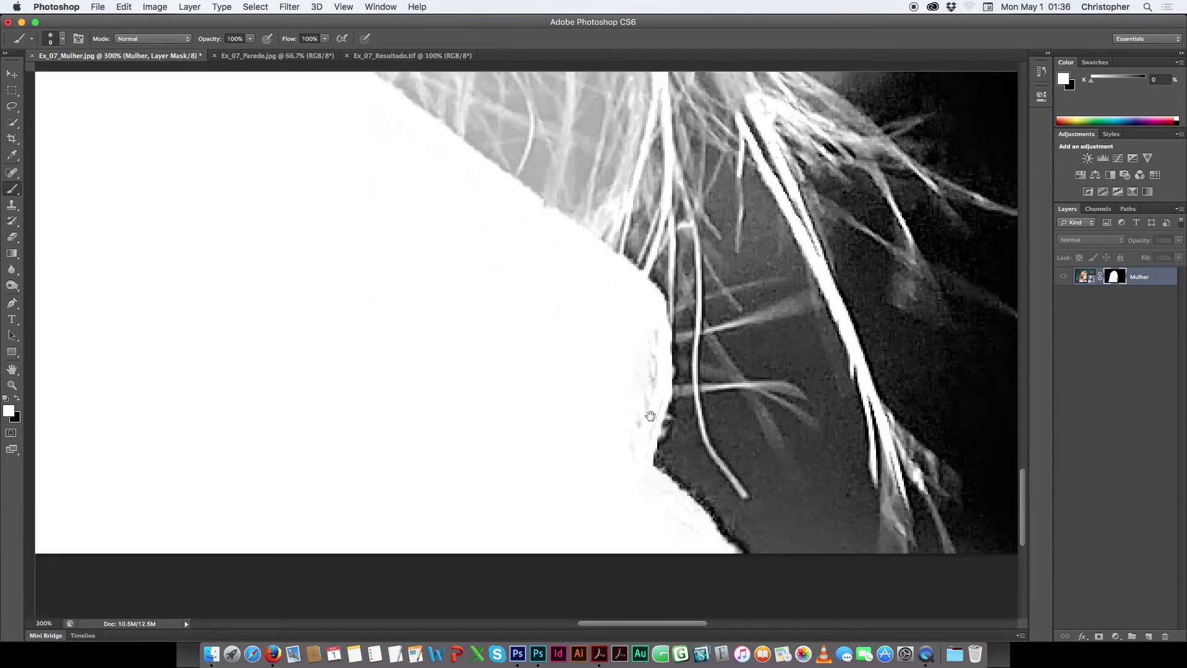
{"action": "mouse_move", "coordinate": [652, 375]}
{"action": "left_mouse_down"}
{"action": "mouse_move", "coordinate": [641, 352]}
{"action": "mouse_move", "coordinate": [651, 424]}
{"action": "mouse_move", "coordinate": [658, 389]}
{"action": "mouse_move", "coordinate": [629, 437]}
{"action": "mouse_move", "coordinate": [652, 422]}
{"action": "left_mouse_up"}
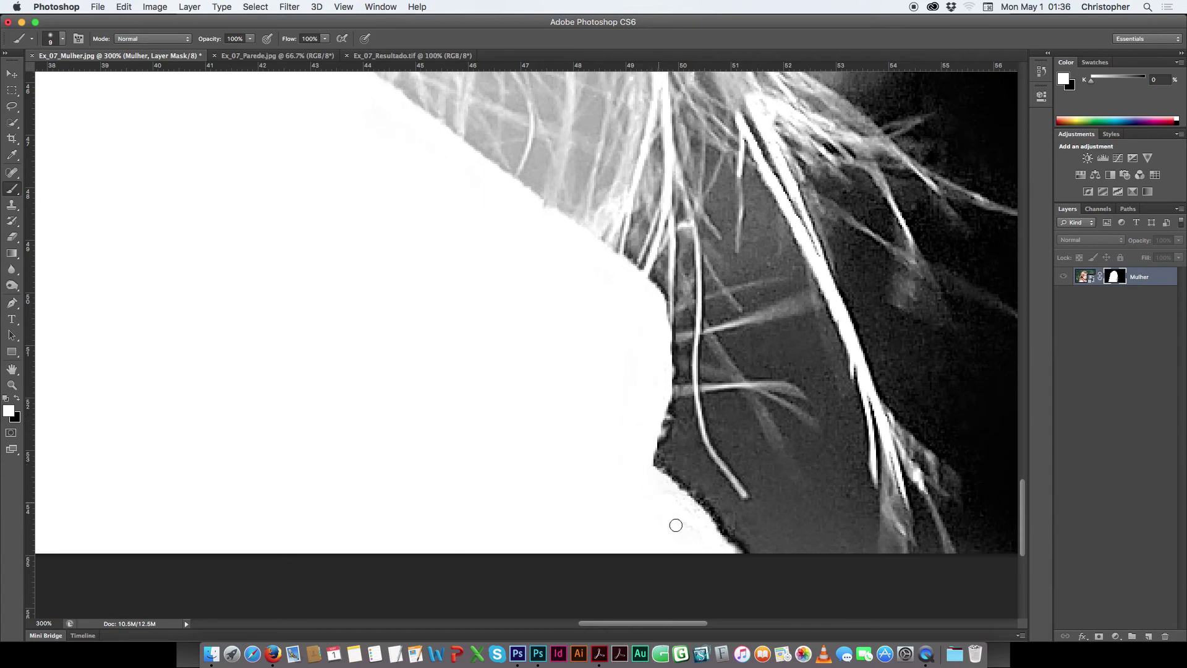
{"action": "mouse_move", "coordinate": [693, 520]}
{"action": "left_mouse_down"}
{"action": "mouse_move", "coordinate": [659, 485]}
{"action": "mouse_move", "coordinate": [672, 498]}
{"action": "left_mouse_up"}
{"action": "key", "text": "super+minus"}
{"action": "key", "text": "super+minus"}
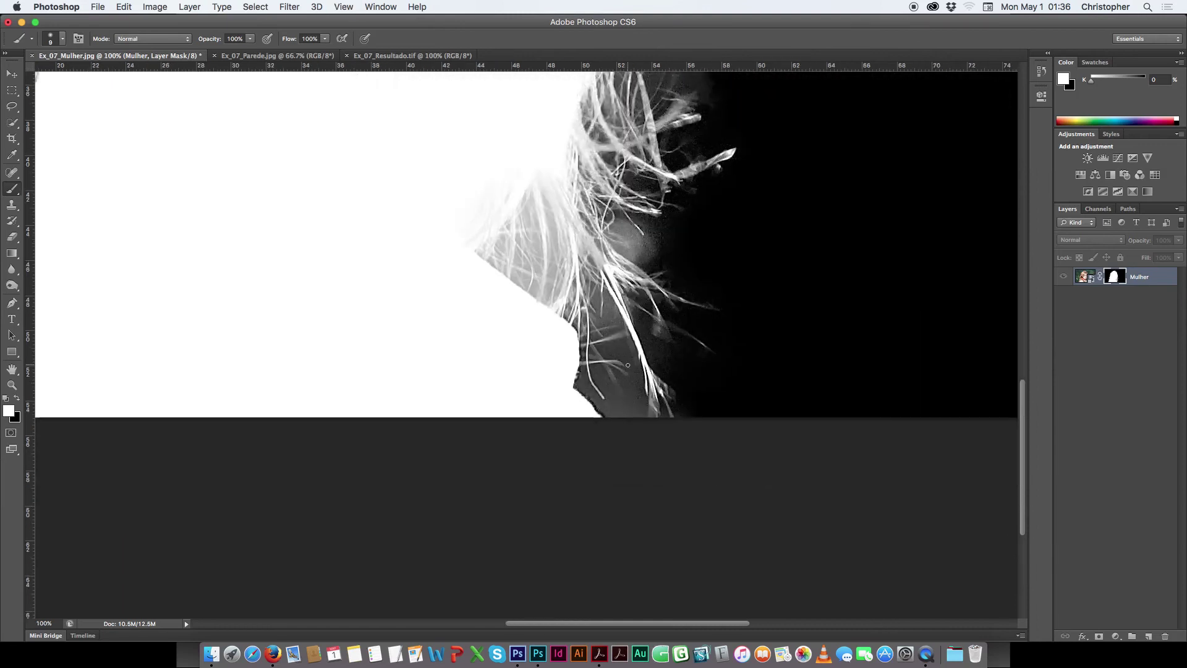
{"action": "scroll", "coordinate": [616, 359], "scroll_direction": "up", "scroll_amount": 5}
{"action": "scroll", "coordinate": [616, 359], "scroll_direction": "left", "scroll_amount": 3}
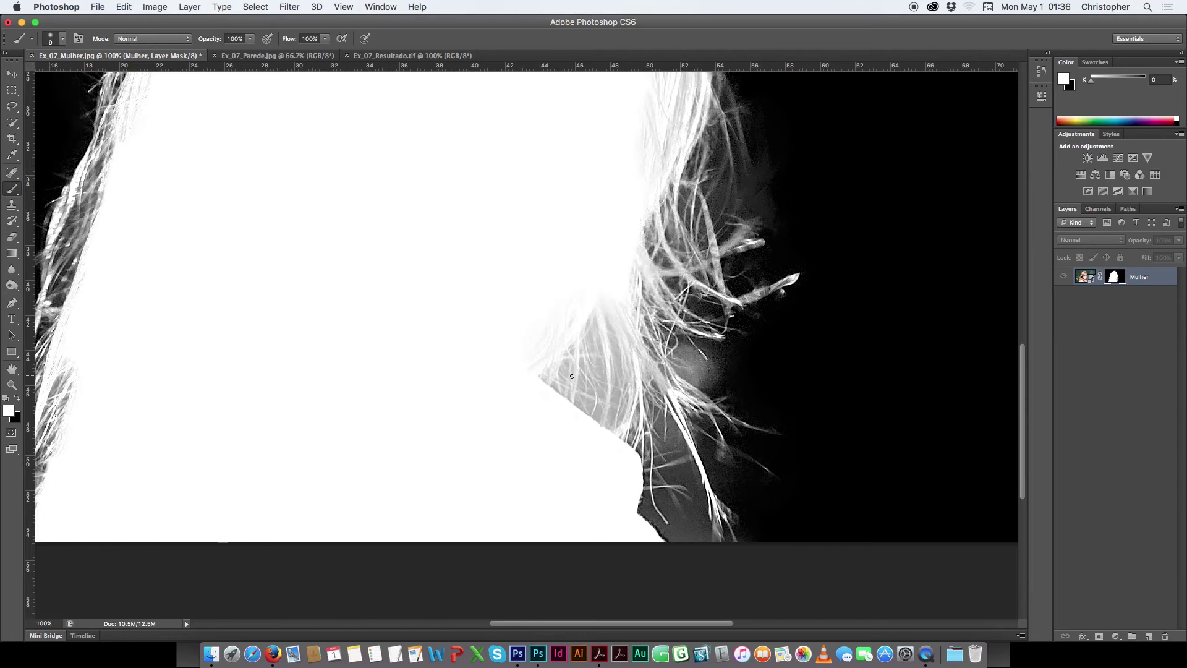
{"action": "scroll", "coordinate": [530, 398], "scroll_direction": "up", "scroll_amount": 4}
{"action": "scroll", "coordinate": [531, 397], "scroll_direction": "right", "scroll_amount": 2}
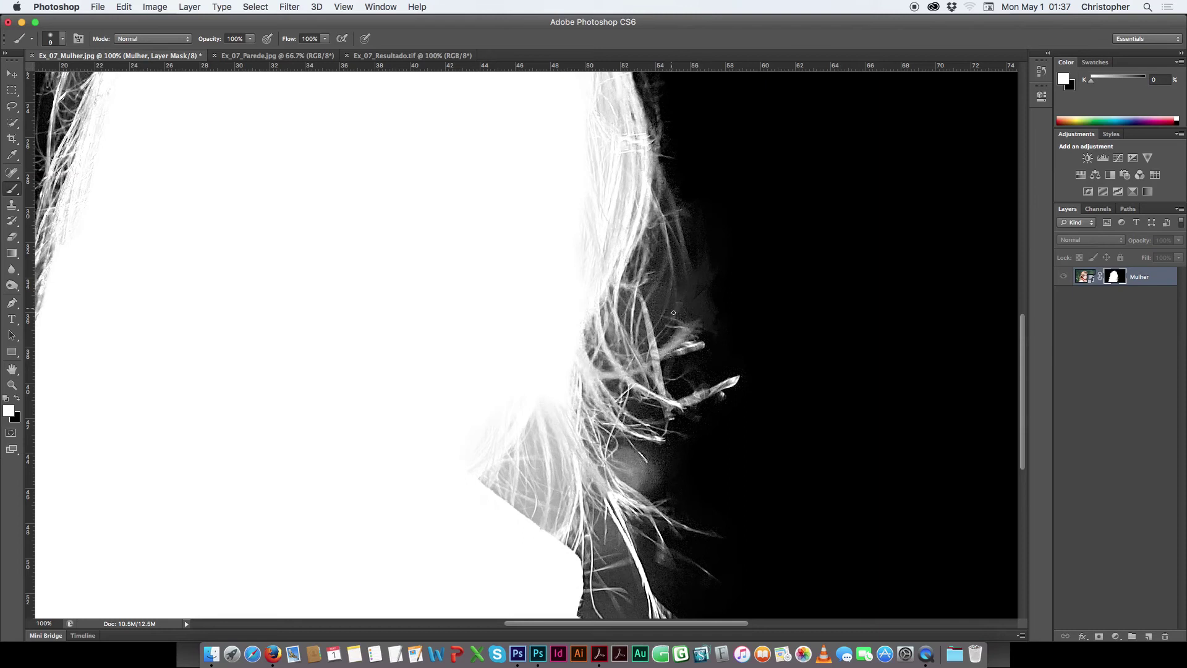
{"action": "scroll", "coordinate": [676, 320], "scroll_direction": "down", "scroll_amount": 2}
{"action": "scroll", "coordinate": [664, 383], "scroll_direction": "left", "scroll_amount": 1}
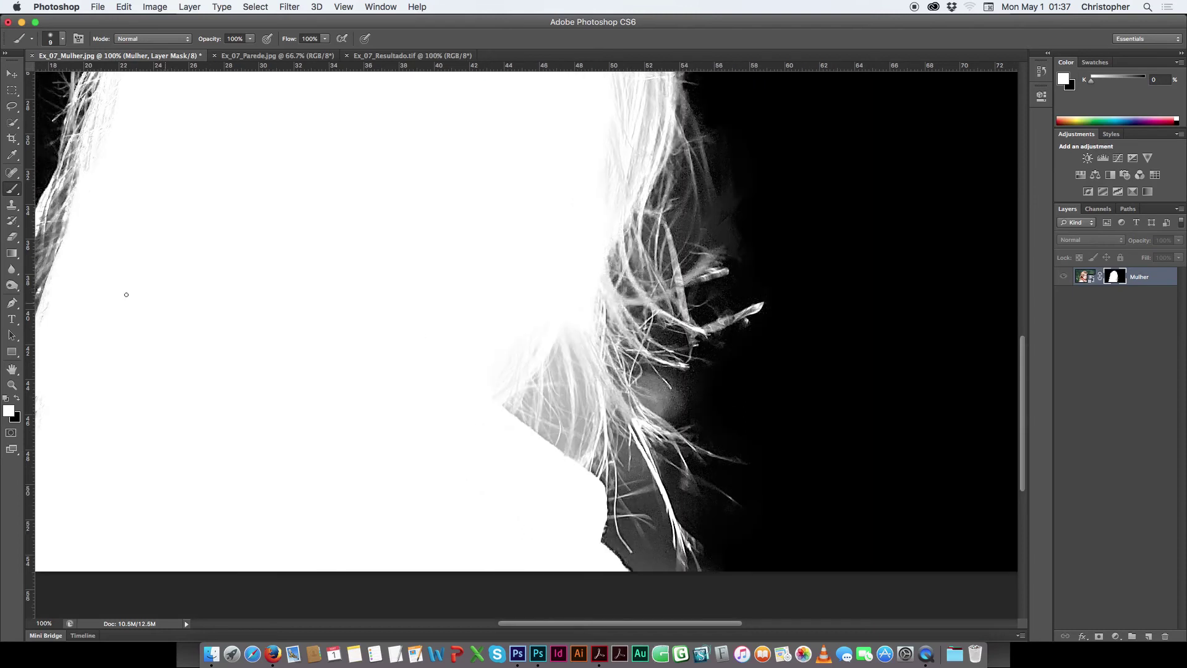
Step: Burn away the gray haze outside the right side of the hair in the mask, using Midtones, 50% exposure and size 80
{"action": "left_click", "coordinate": [12, 286]}
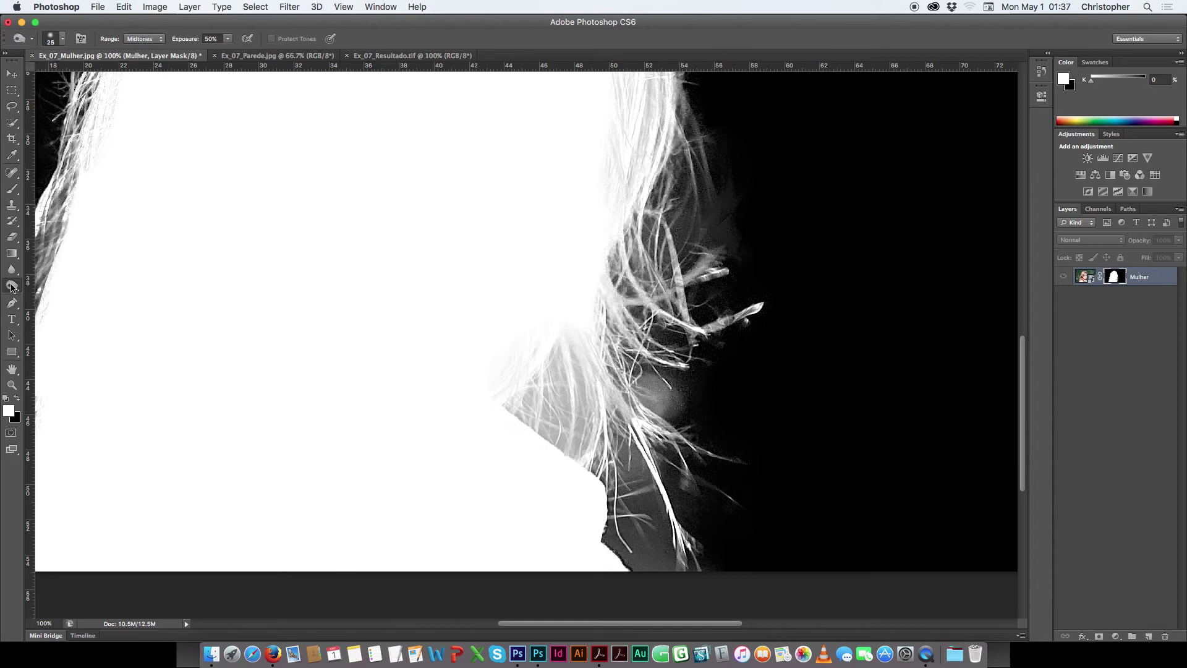
{"action": "left_click", "coordinate": [12, 286]}
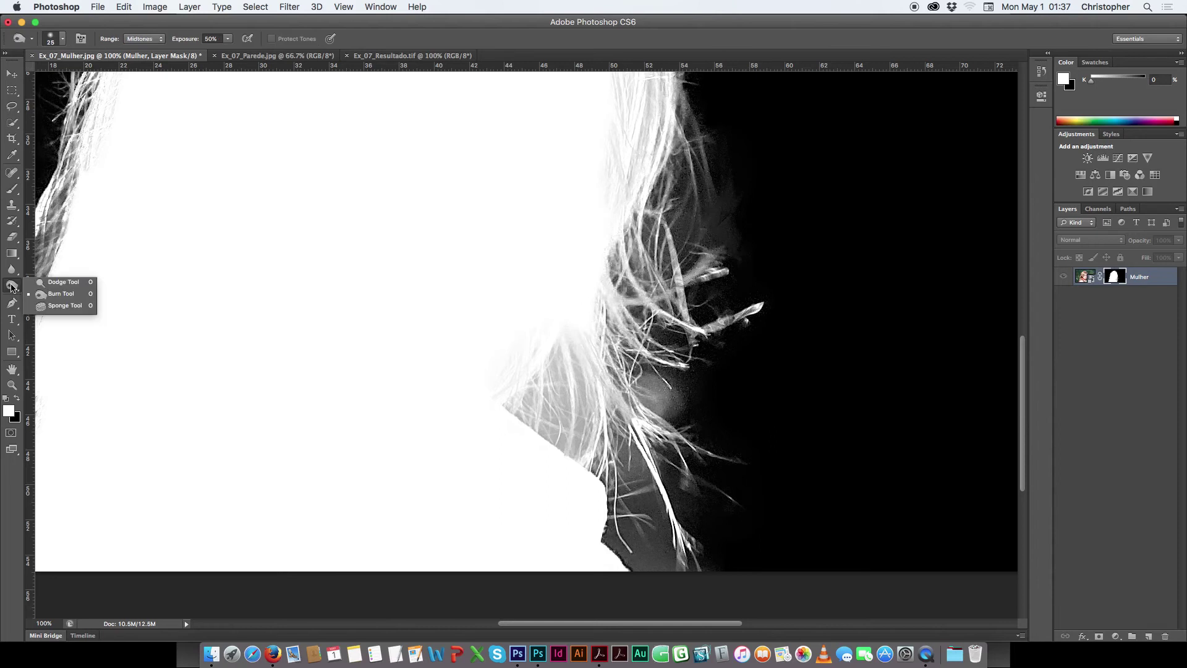
{"action": "left_click", "coordinate": [43, 296]}
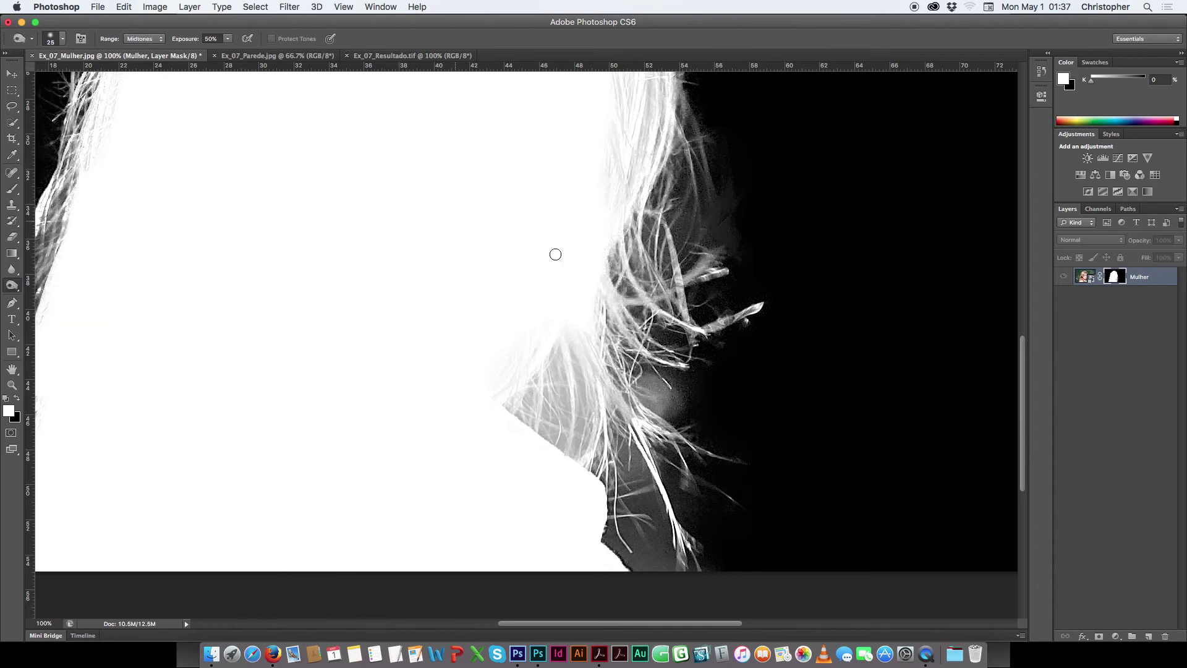
{"action": "key", "text": "bracketright"}
{"action": "key", "text": "bracketright"}
{"action": "key", "text": "bracketright"}
{"action": "key", "text": "bracketright"}
{"action": "mouse_move", "coordinate": [716, 226]}
{"action": "left_mouse_down"}
{"action": "mouse_move", "coordinate": [726, 196]}
{"action": "mouse_move", "coordinate": [678, 239]}
{"action": "mouse_move", "coordinate": [690, 202]}
{"action": "mouse_move", "coordinate": [713, 198]}
{"action": "mouse_move", "coordinate": [716, 229]}
{"action": "mouse_move", "coordinate": [732, 181]}
{"action": "left_mouse_up"}
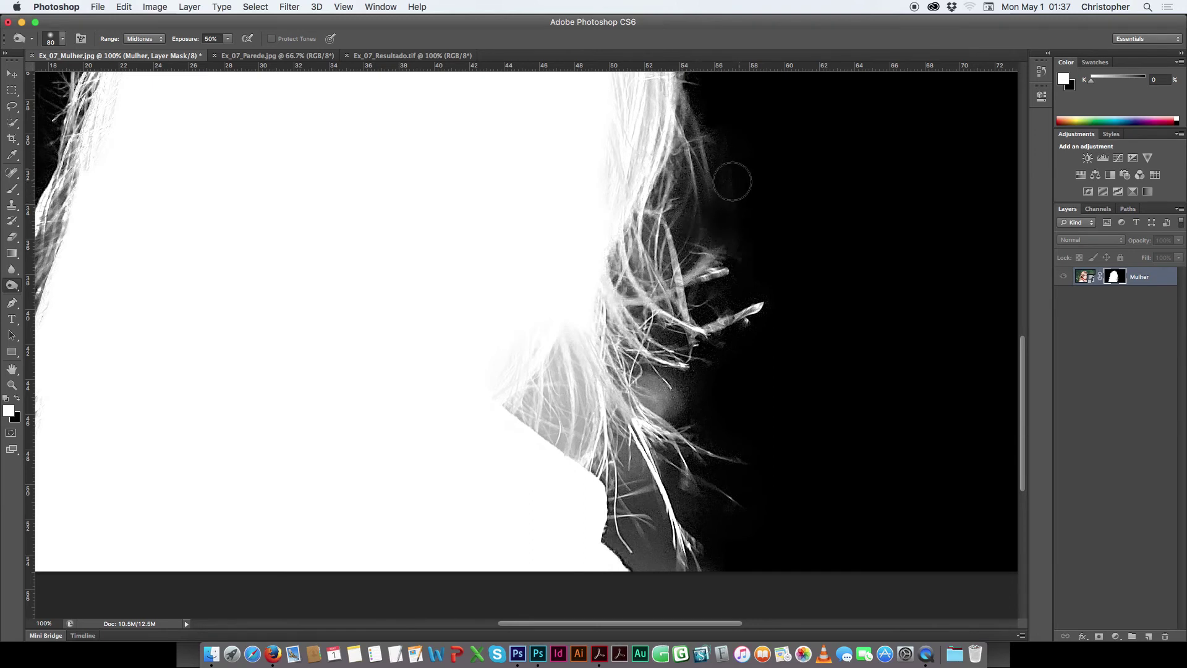
{"action": "scroll", "coordinate": [732, 181], "scroll_direction": "up", "scroll_amount": 5}
{"action": "mouse_move", "coordinate": [674, 317]}
{"action": "left_mouse_down"}
{"action": "mouse_move", "coordinate": [666, 360]}
{"action": "mouse_move", "coordinate": [693, 286]}
{"action": "mouse_move", "coordinate": [687, 269]}
{"action": "mouse_move", "coordinate": [726, 328]}
{"action": "mouse_move", "coordinate": [725, 350]}
{"action": "left_mouse_up"}
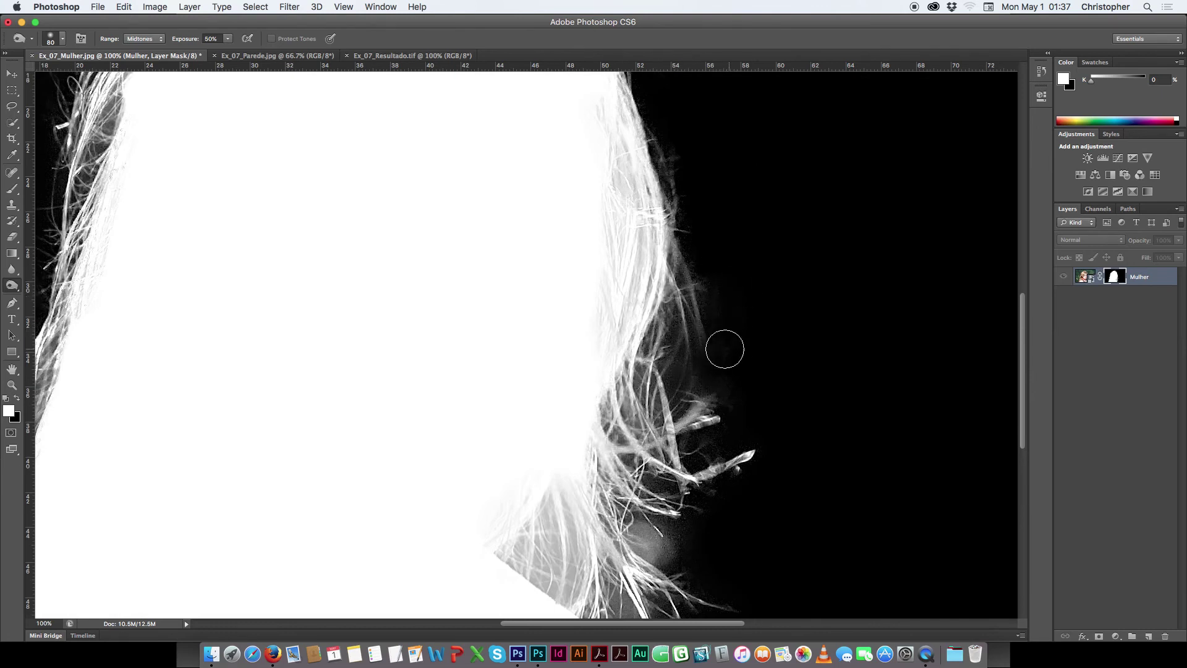
{"action": "left_click_drag", "start_coordinate": [735, 403], "coordinate": [768, 263]}
Step: Burn the gray background among the lower right hair ends and in the gap between the hair and the collar
{"action": "mouse_move", "coordinate": [675, 555]}
{"action": "left_mouse_down"}
{"action": "mouse_move", "coordinate": [674, 591]}
{"action": "mouse_move", "coordinate": [677, 561]}
{"action": "mouse_move", "coordinate": [691, 585]}
{"action": "mouse_move", "coordinate": [673, 559]}
{"action": "mouse_move", "coordinate": [727, 596]}
{"action": "mouse_move", "coordinate": [659, 583]}
{"action": "mouse_move", "coordinate": [636, 561]}
{"action": "mouse_move", "coordinate": [633, 550]}
{"action": "mouse_move", "coordinate": [668, 567]}
{"action": "mouse_move", "coordinate": [671, 557]}
{"action": "mouse_move", "coordinate": [667, 515]}
{"action": "mouse_move", "coordinate": [653, 513]}
{"action": "mouse_move", "coordinate": [671, 520]}
{"action": "mouse_move", "coordinate": [659, 477]}
{"action": "mouse_move", "coordinate": [649, 510]}
{"action": "mouse_move", "coordinate": [686, 527]}
{"action": "mouse_move", "coordinate": [647, 459]}
{"action": "mouse_move", "coordinate": [665, 479]}
{"action": "mouse_move", "coordinate": [651, 465]}
{"action": "mouse_move", "coordinate": [632, 500]}
{"action": "mouse_move", "coordinate": [624, 460]}
{"action": "mouse_move", "coordinate": [660, 402]}
{"action": "mouse_move", "coordinate": [685, 425]}
{"action": "mouse_move", "coordinate": [678, 407]}
{"action": "mouse_move", "coordinate": [692, 415]}
{"action": "mouse_move", "coordinate": [674, 404]}
{"action": "mouse_move", "coordinate": [703, 425]}
{"action": "mouse_move", "coordinate": [713, 409]}
{"action": "mouse_move", "coordinate": [668, 396]}
{"action": "mouse_move", "coordinate": [710, 519]}
{"action": "mouse_move", "coordinate": [686, 407]}
{"action": "mouse_move", "coordinate": [614, 371]}
{"action": "mouse_move", "coordinate": [567, 424]}
{"action": "mouse_move", "coordinate": [562, 397]}
{"action": "mouse_move", "coordinate": [585, 425]}
{"action": "mouse_move", "coordinate": [570, 451]}
{"action": "mouse_move", "coordinate": [596, 466]}
{"action": "mouse_move", "coordinate": [567, 441]}
{"action": "left_mouse_up"}
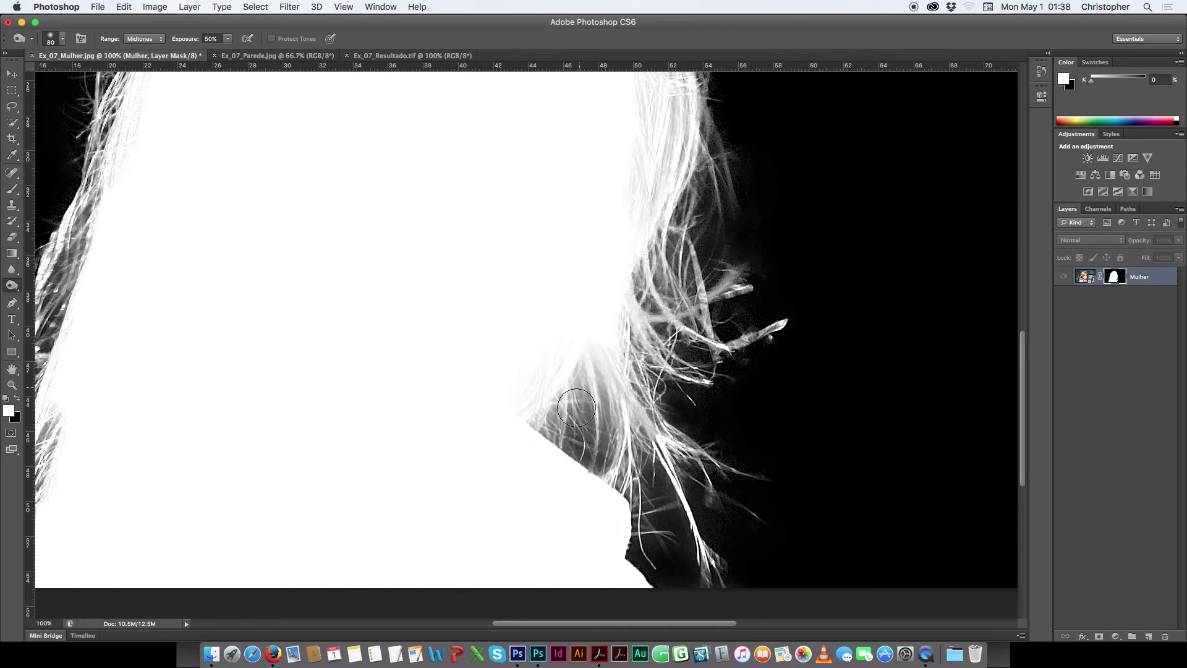
{"action": "mouse_move", "coordinate": [586, 386]}
{"action": "left_mouse_down"}
{"action": "mouse_move", "coordinate": [609, 476]}
{"action": "mouse_move", "coordinate": [591, 439]}
{"action": "mouse_move", "coordinate": [591, 384]}
{"action": "mouse_move", "coordinate": [600, 387]}
{"action": "mouse_move", "coordinate": [570, 389]}
{"action": "mouse_move", "coordinate": [580, 392]}
{"action": "mouse_move", "coordinate": [566, 405]}
{"action": "mouse_move", "coordinate": [574, 435]}
{"action": "mouse_move", "coordinate": [612, 434]}
{"action": "mouse_move", "coordinate": [594, 461]}
{"action": "mouse_move", "coordinate": [609, 424]}
{"action": "mouse_move", "coordinate": [601, 431]}
{"action": "left_mouse_up"}
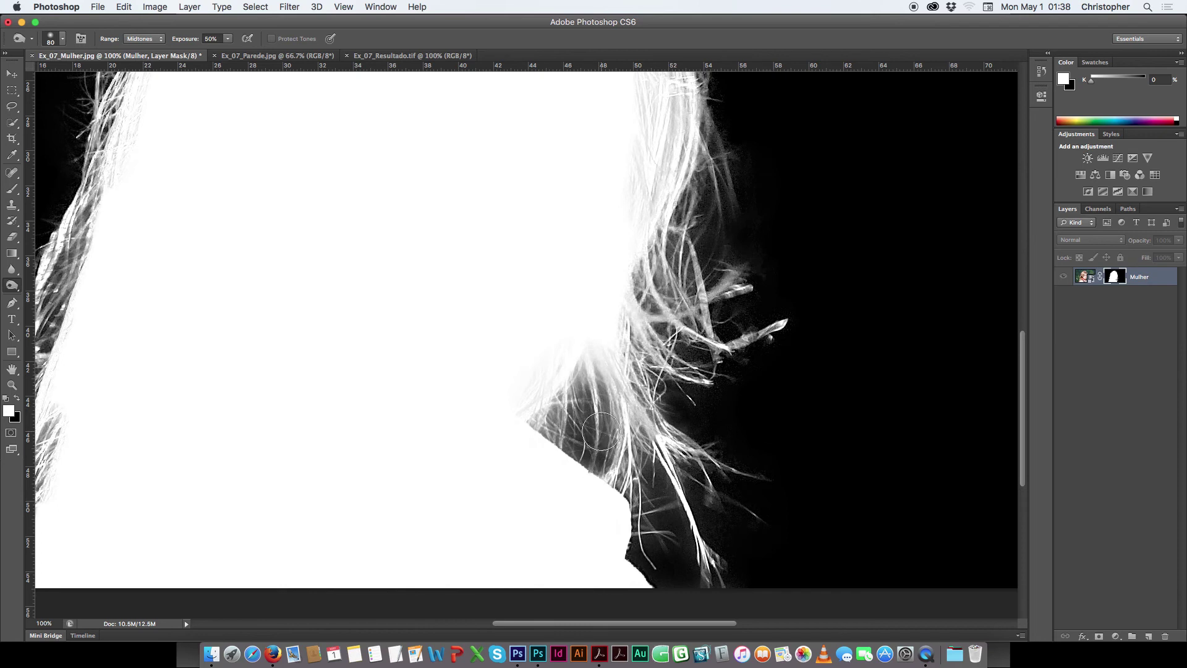
{"action": "scroll", "coordinate": [601, 430], "scroll_direction": "up", "scroll_amount": 2}
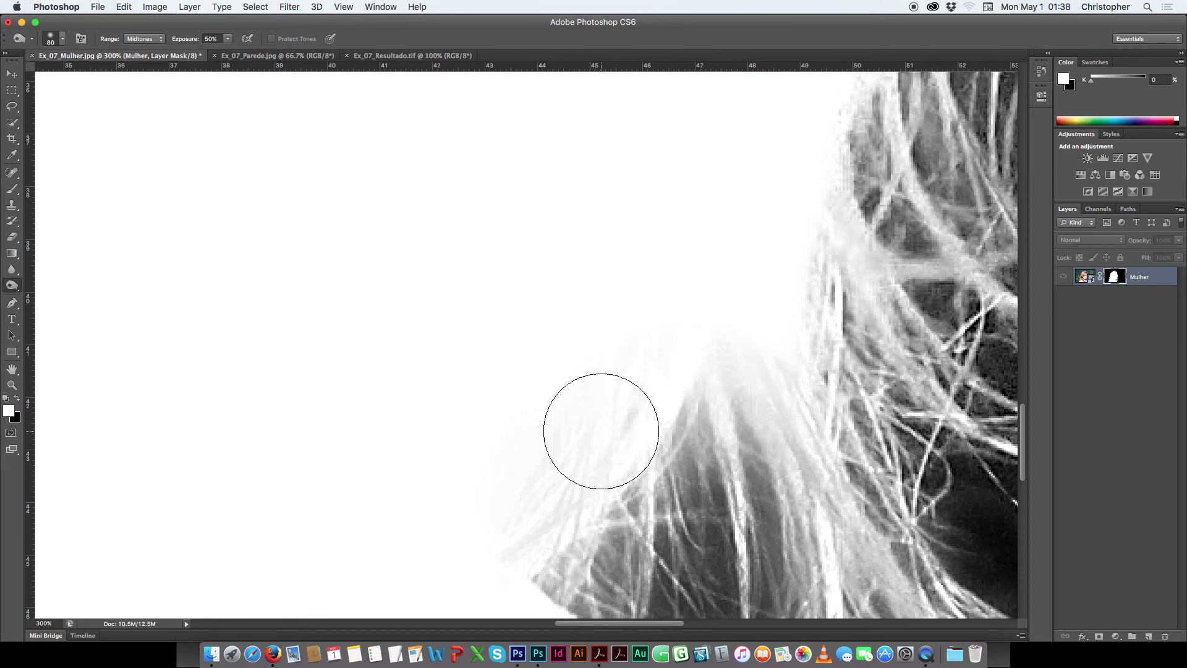
{"action": "scroll", "coordinate": [705, 435], "scroll_direction": "down", "scroll_amount": 5}
{"action": "scroll", "coordinate": [706, 434], "scroll_direction": "right", "scroll_amount": 2}
{"action": "mouse_move", "coordinate": [637, 513]}
{"action": "left_mouse_down"}
{"action": "mouse_move", "coordinate": [690, 376]}
{"action": "mouse_move", "coordinate": [701, 454]}
{"action": "mouse_move", "coordinate": [686, 434]}
{"action": "mouse_move", "coordinate": [580, 416]}
{"action": "mouse_move", "coordinate": [553, 425]}
{"action": "mouse_move", "coordinate": [522, 395]}
{"action": "mouse_move", "coordinate": [525, 366]}
{"action": "mouse_move", "coordinate": [549, 327]}
{"action": "mouse_move", "coordinate": [631, 309]}
{"action": "mouse_move", "coordinate": [681, 327]}
{"action": "mouse_move", "coordinate": [709, 356]}
{"action": "mouse_move", "coordinate": [712, 309]}
{"action": "left_mouse_up"}
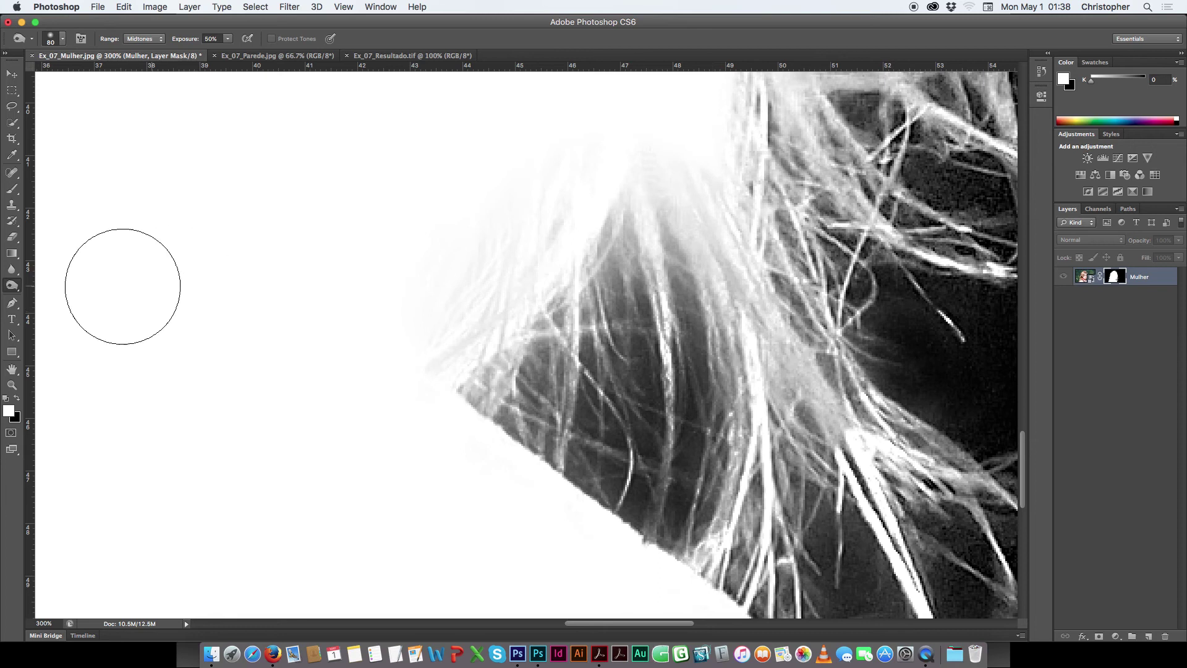
Step: Dodge the hair strands in the gap above the collar, using Midtones, 100% exposure and a size 20 brush
{"action": "left_click", "coordinate": [13, 290]}
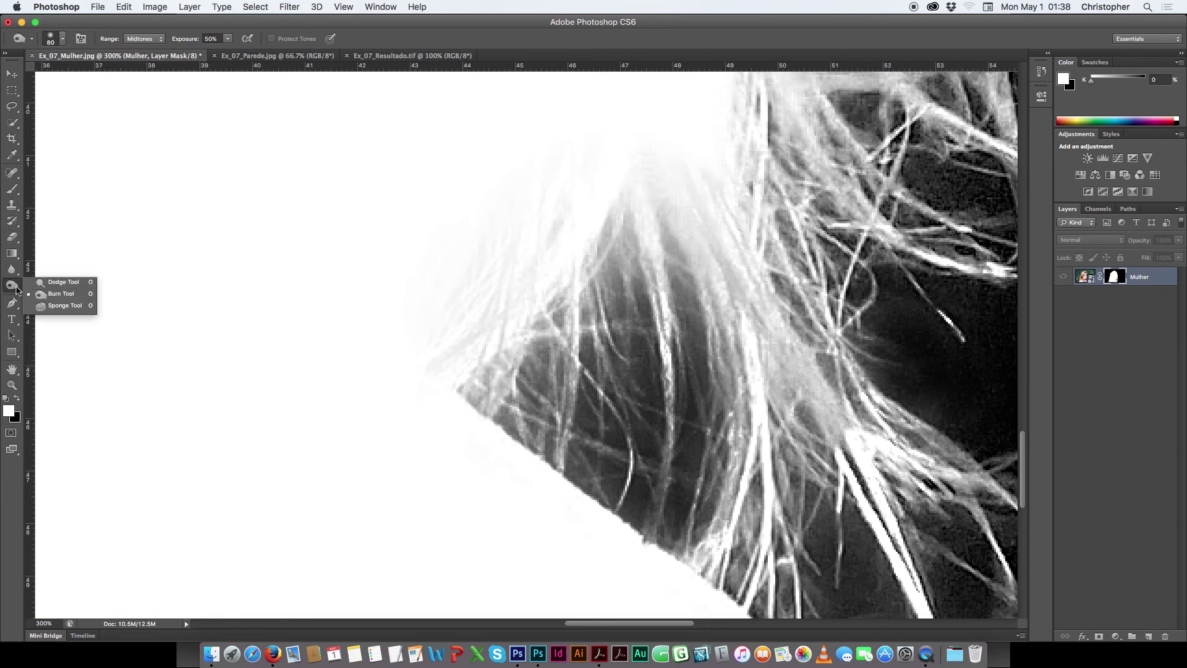
{"action": "left_click", "coordinate": [37, 283]}
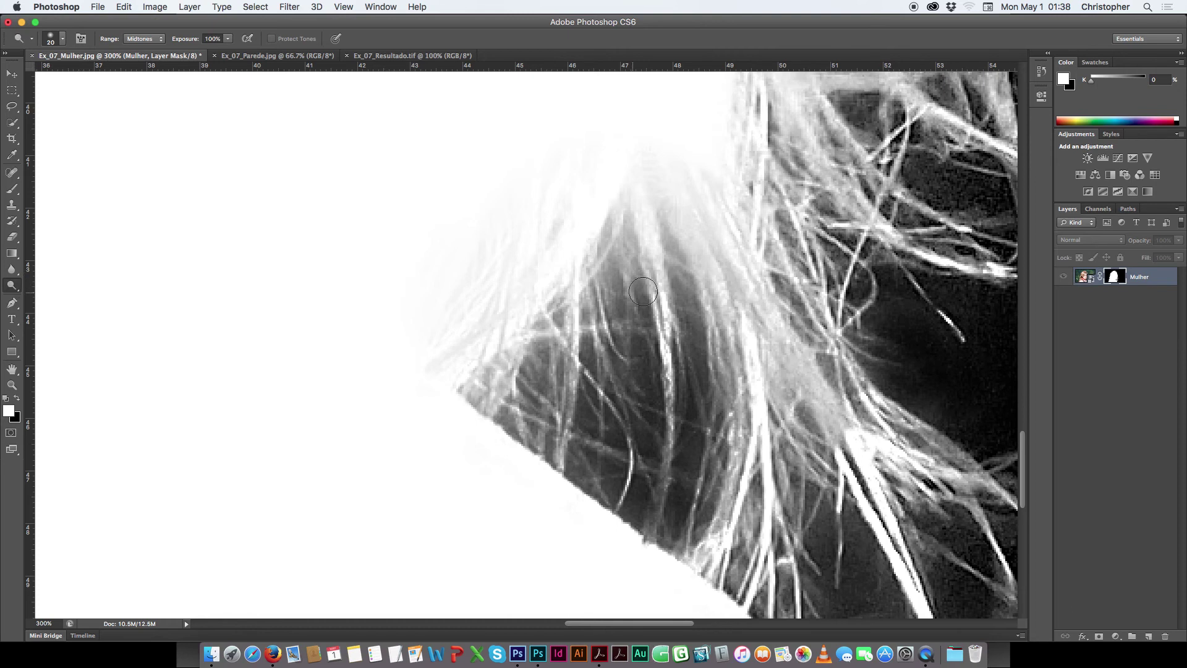
{"action": "left_click_drag", "start_coordinate": [651, 246], "coordinate": [655, 293]}
{"action": "left_click_drag", "start_coordinate": [671, 391], "coordinate": [641, 503]}
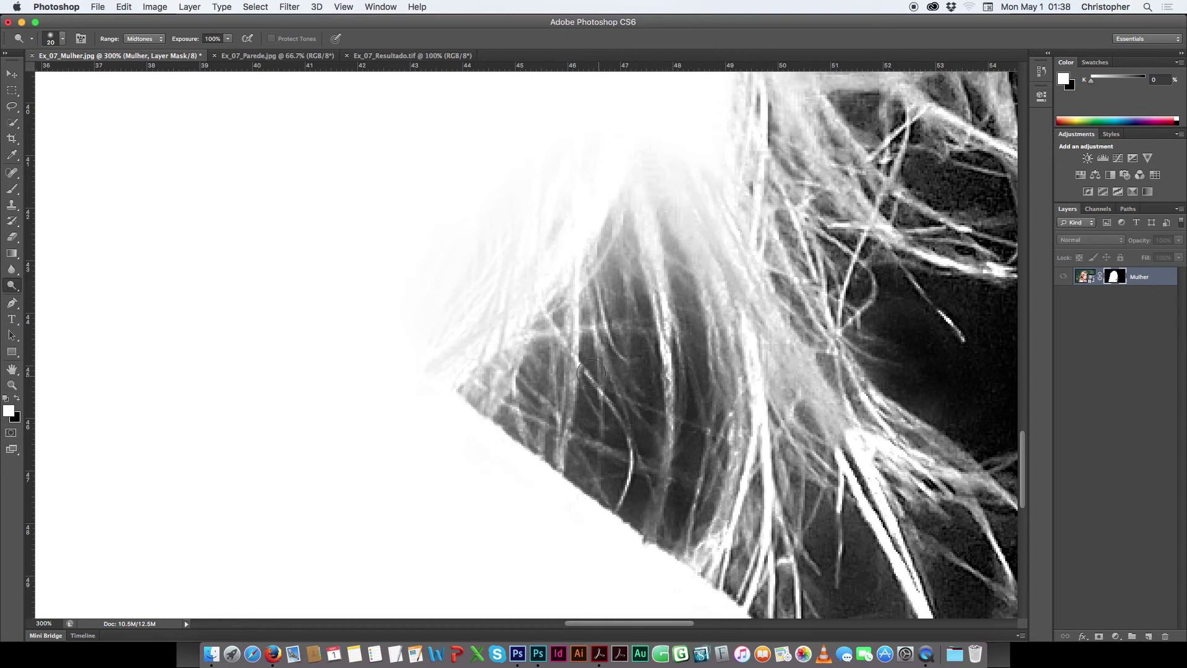
{"action": "left_click_drag", "start_coordinate": [572, 355], "coordinate": [565, 402]}
{"action": "mouse_move", "coordinate": [574, 314]}
{"action": "left_mouse_down"}
{"action": "mouse_move", "coordinate": [556, 441]}
{"action": "mouse_move", "coordinate": [569, 416]}
{"action": "left_mouse_up"}
Step: Dodge the thick diagonal strand to the right of the collar gap, reducing the brush to size 9
{"action": "mouse_move", "coordinate": [748, 307]}
{"action": "left_mouse_down"}
{"action": "mouse_move", "coordinate": [816, 402]}
{"action": "mouse_move", "coordinate": [806, 386]}
{"action": "left_mouse_up"}
{"action": "key", "text": "bracketleft"}
{"action": "key", "text": "bracketleft"}
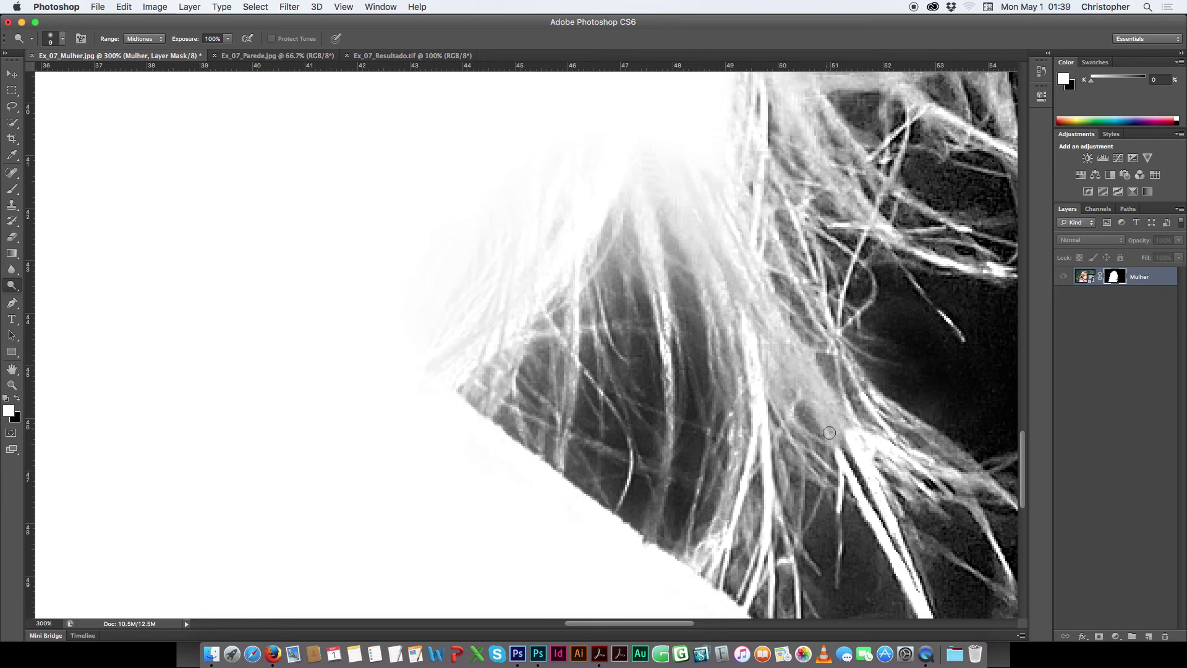
{"action": "mouse_move", "coordinate": [825, 428]}
{"action": "left_mouse_down"}
{"action": "mouse_move", "coordinate": [834, 440]}
{"action": "mouse_move", "coordinate": [822, 411]}
{"action": "mouse_move", "coordinate": [838, 419]}
{"action": "left_mouse_up"}
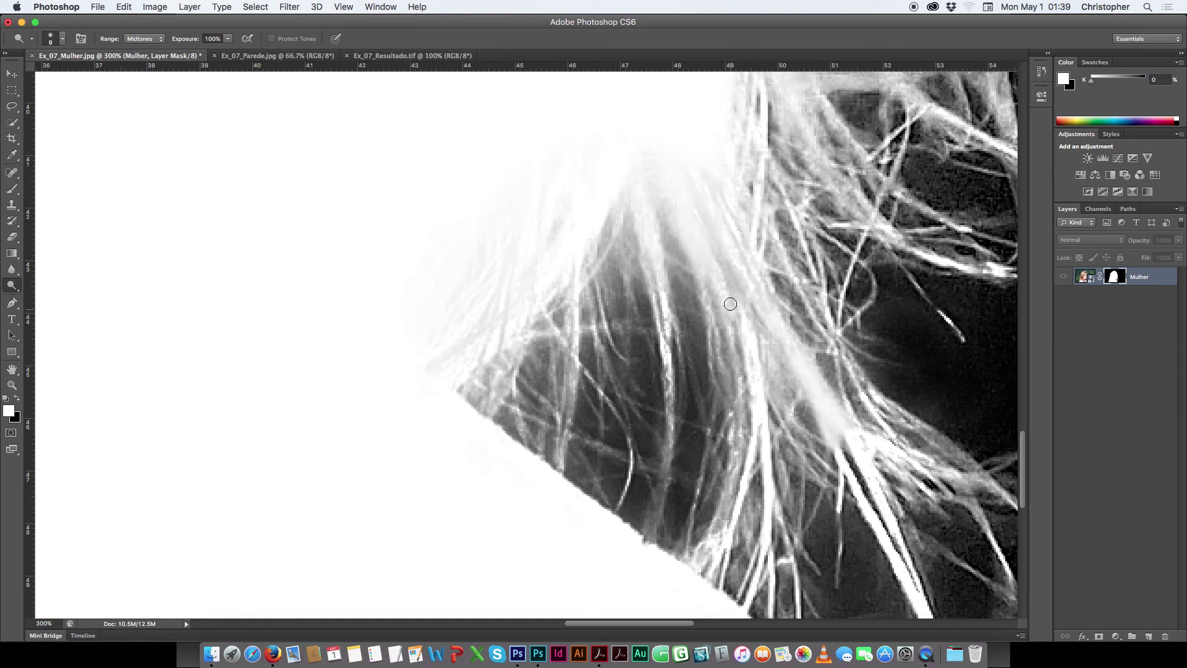
Step: Leave the mask-only view for the Mulher layer image and inspect the whole cutout on transparency
{"action": "key", "text": "super+0"}
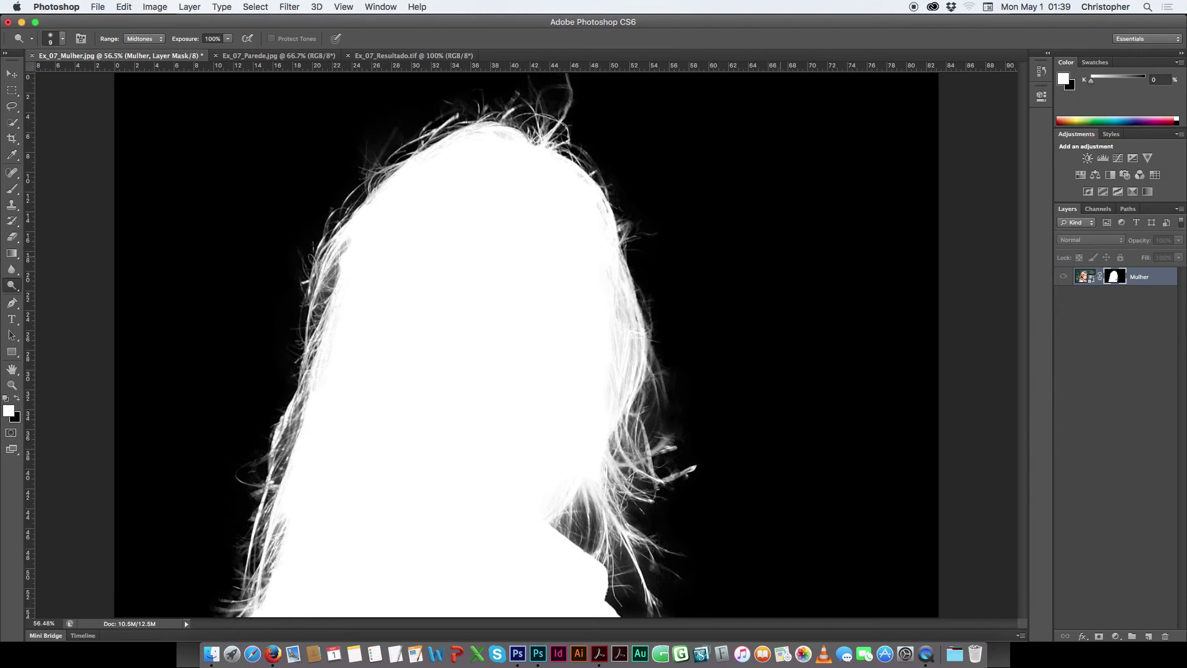
{"action": "left_click", "coordinate": [1084, 277]}
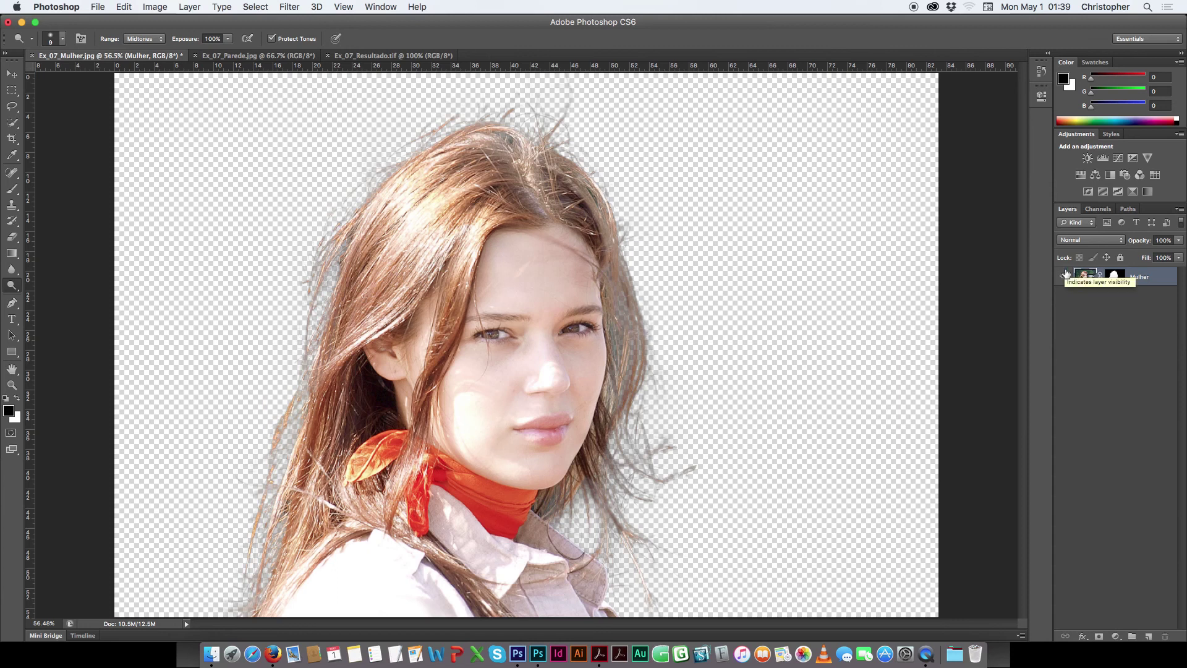
{"action": "key", "text": "super+equal"}
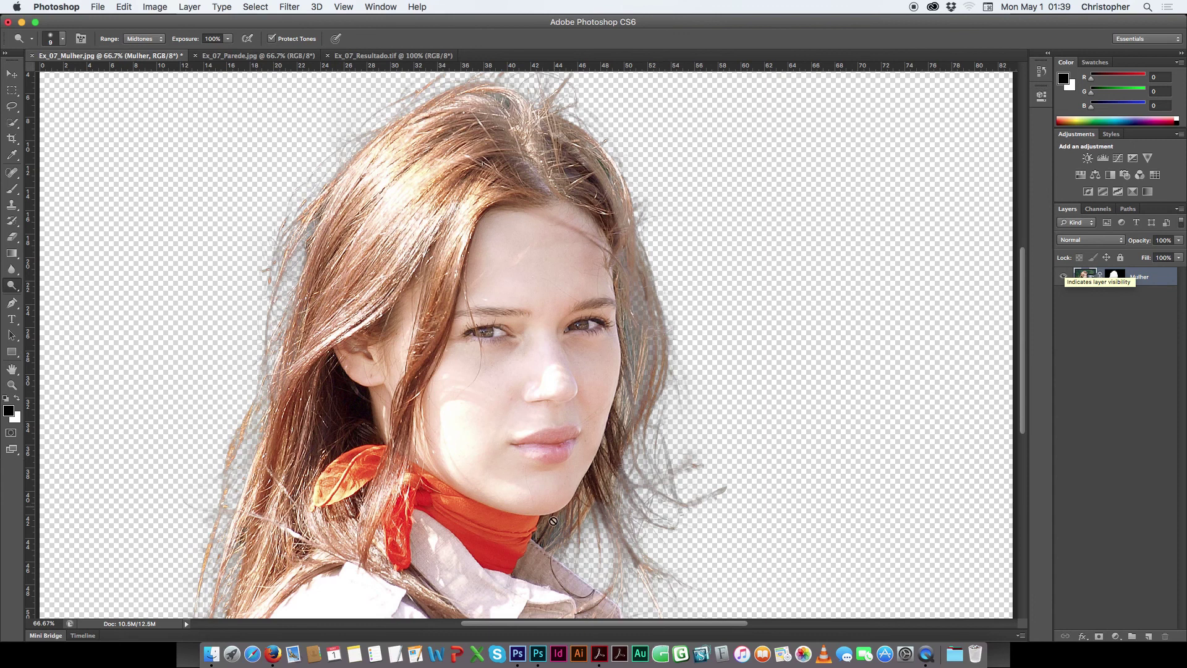
{"action": "key", "text": "super+minus"}
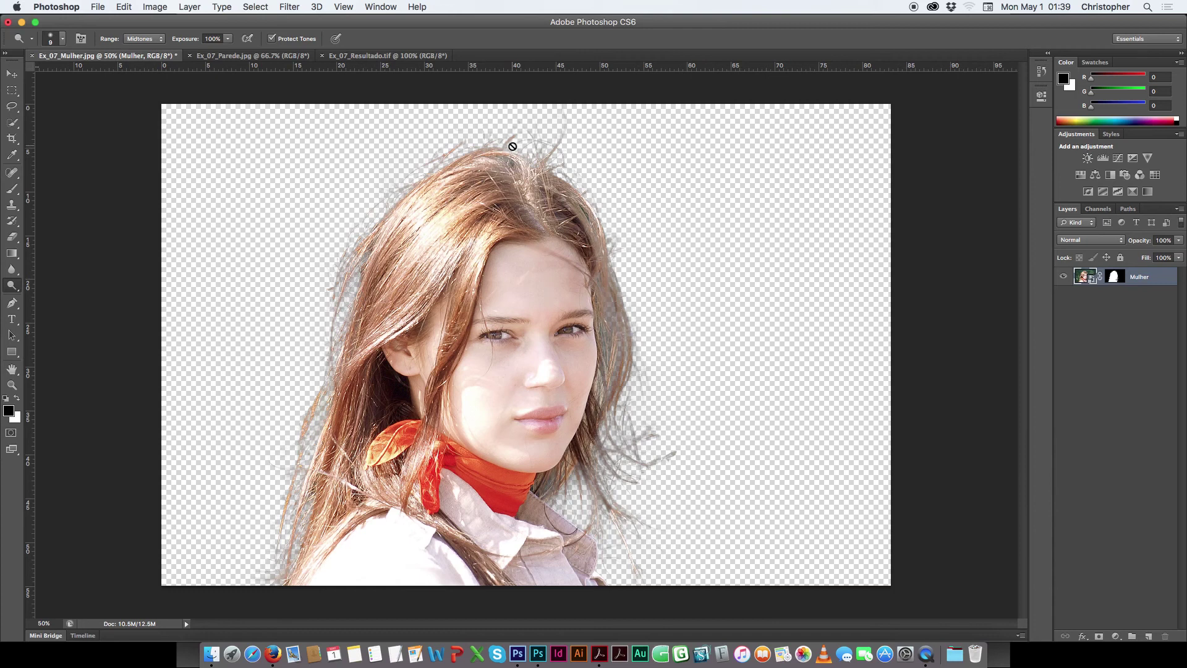
Step: Convert the Background layer of Ex_07_Parede.jpg to a Smart Object and rename it Parede
{"action": "left_click", "coordinate": [12, 73]}
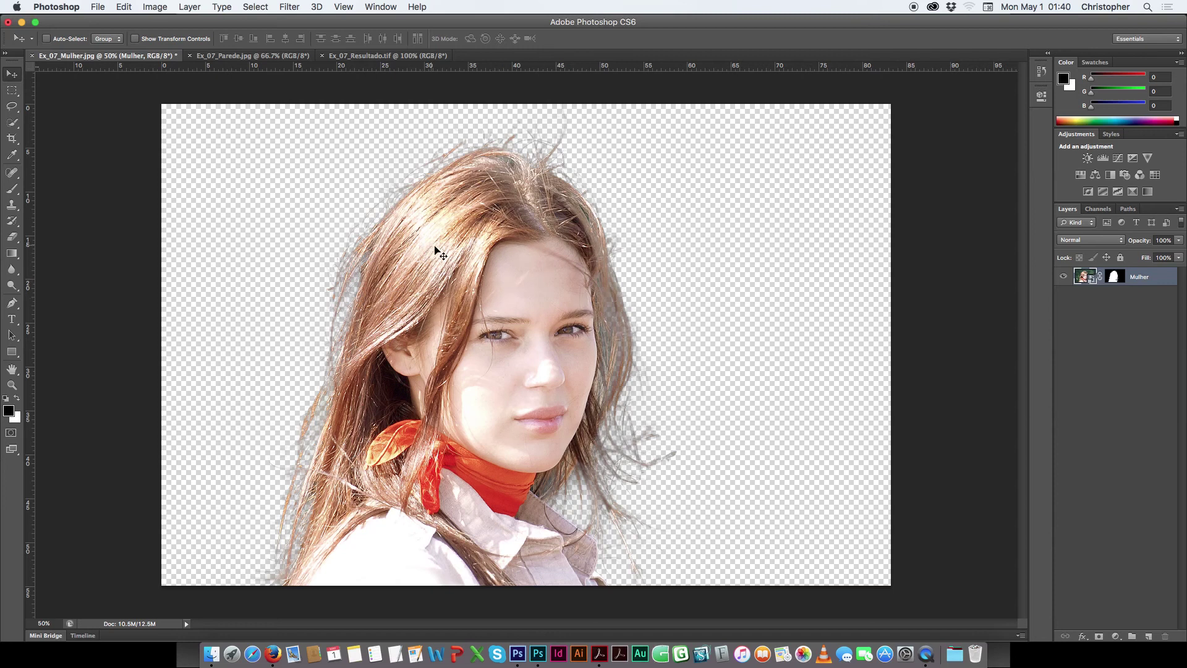
{"action": "left_click", "coordinate": [252, 56]}
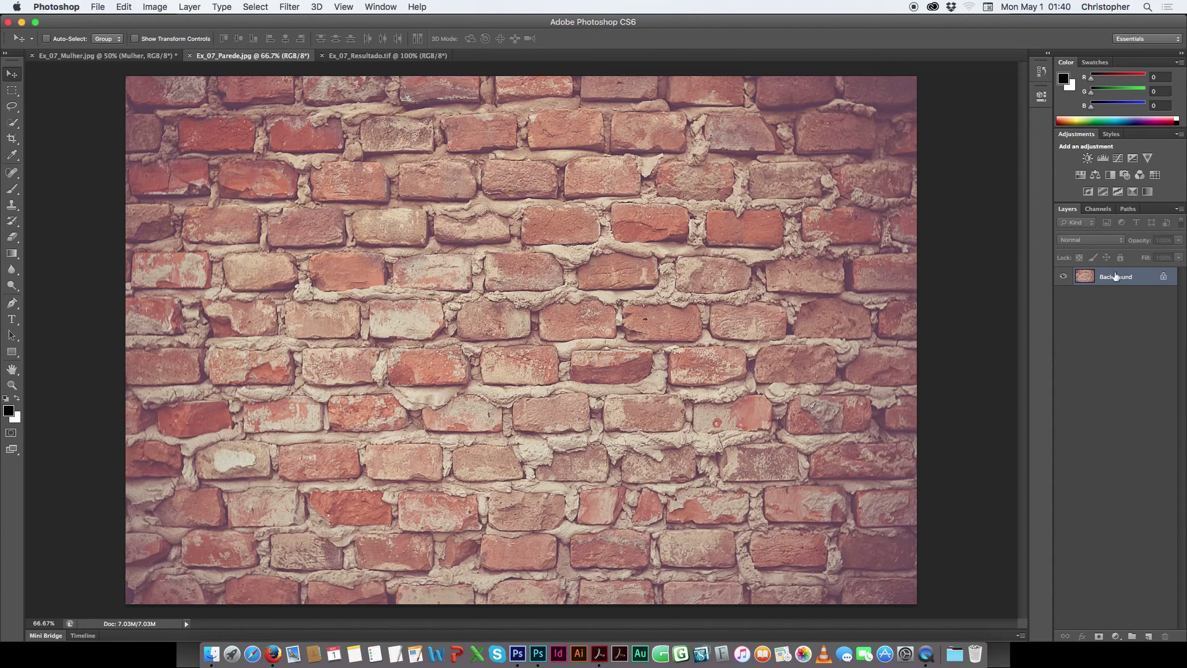
{"action": "right_click", "coordinate": [1114, 280]}
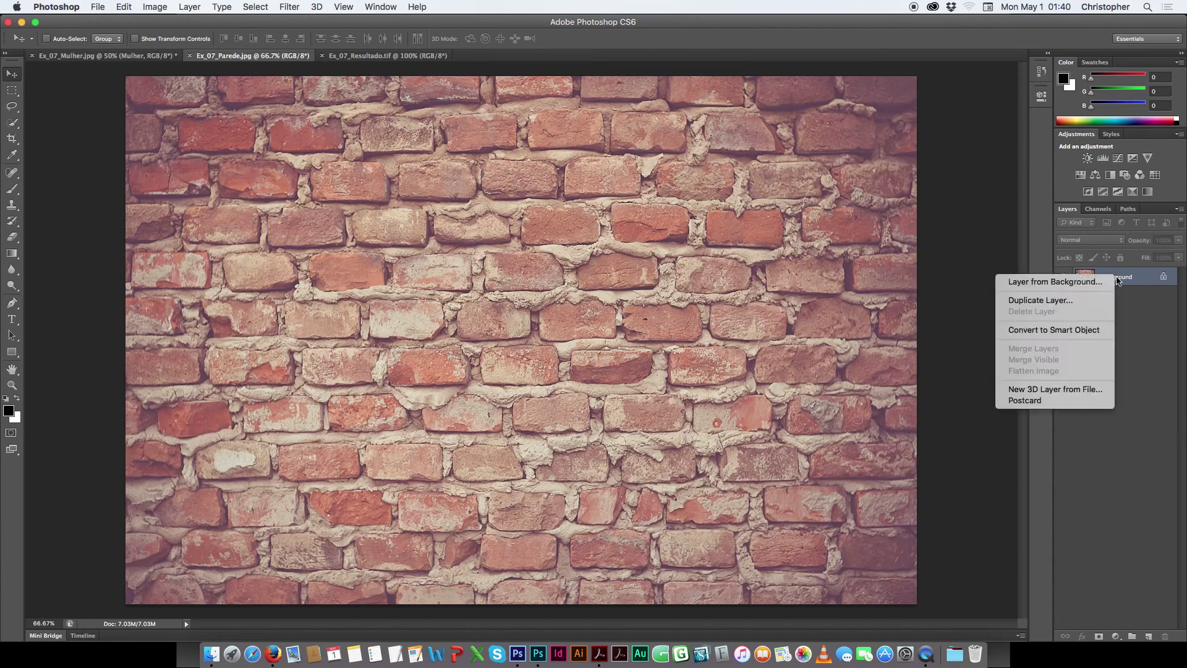
{"action": "left_click", "coordinate": [1072, 333]}
{"action": "double_click", "coordinate": [1108, 278]}
{"action": "type", "text": "Pare"}
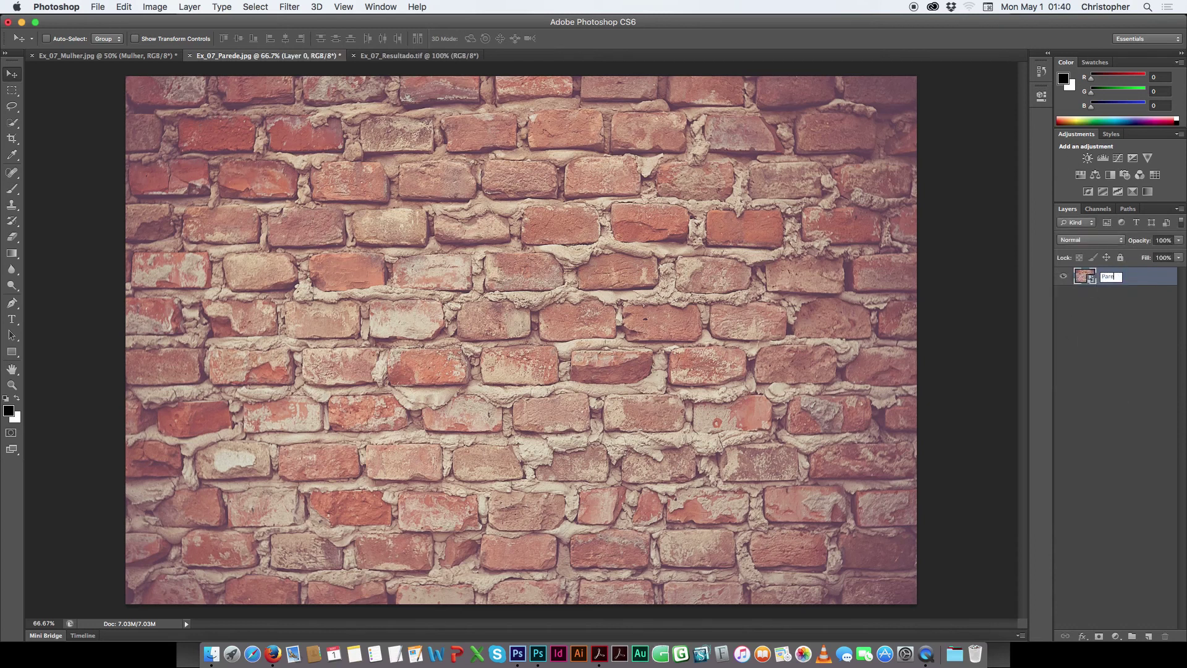
{"action": "type", "text": "de"}
{"action": "key", "text": "Return"}
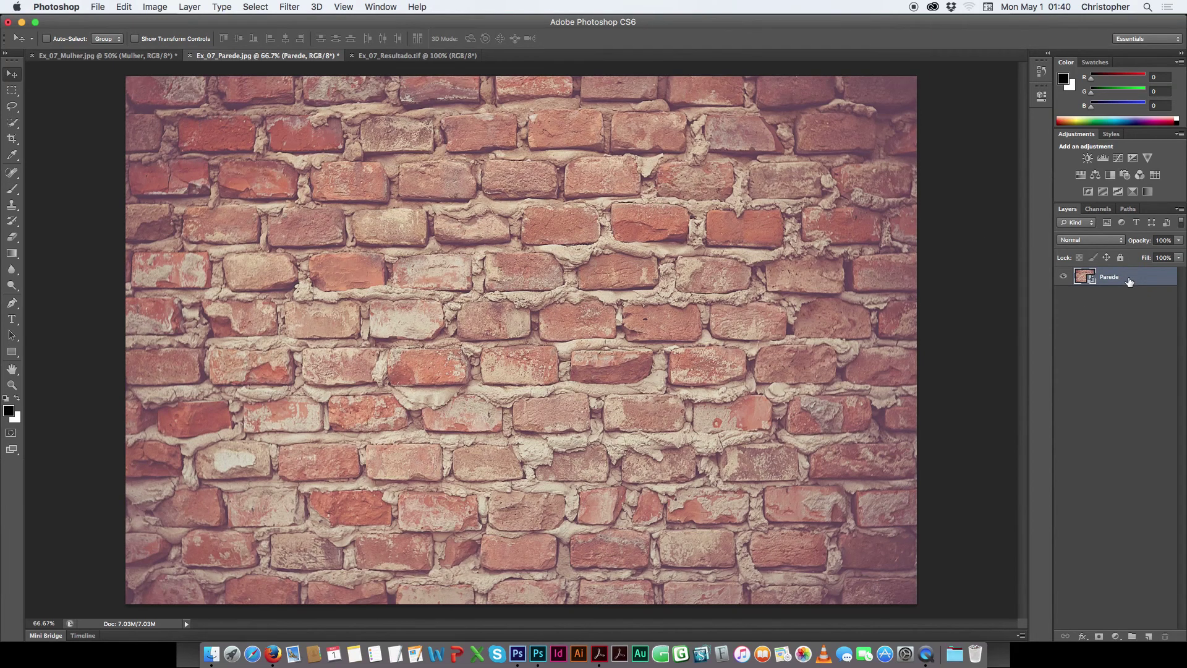
Step: Duplicate the Parede layer into Ex_07_Mulher.jpg and place the copy below the Mulher layer in that document
{"action": "right_click", "coordinate": [1130, 281]}
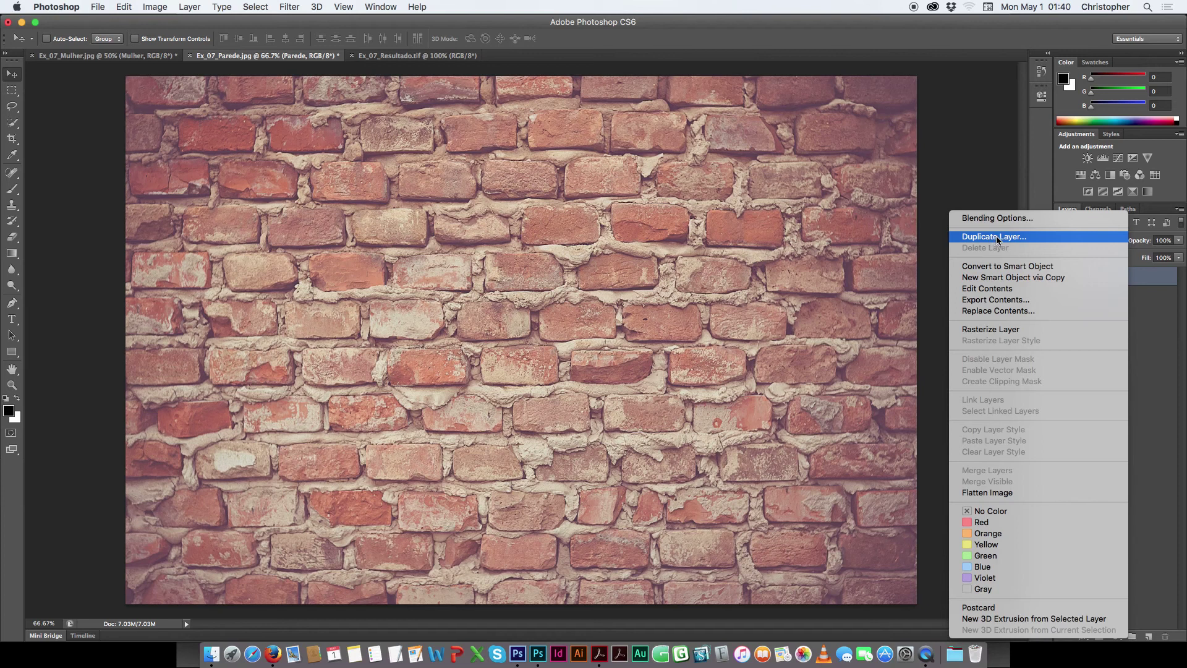
{"action": "left_click", "coordinate": [1028, 238]}
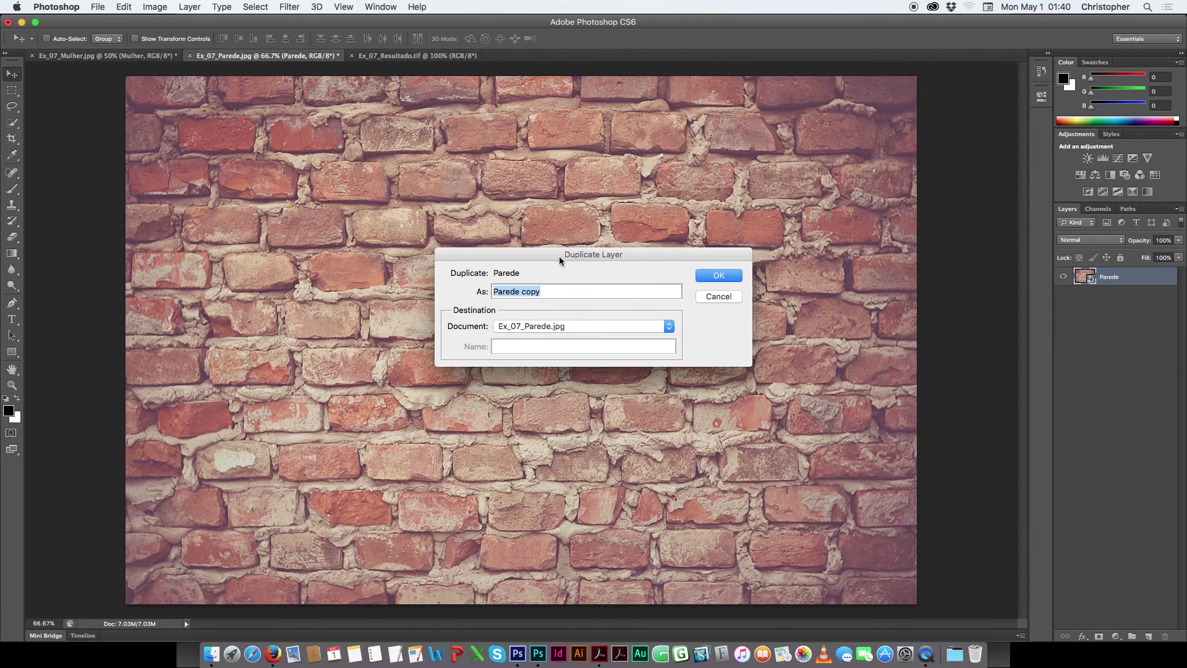
{"action": "left_click", "coordinate": [562, 331]}
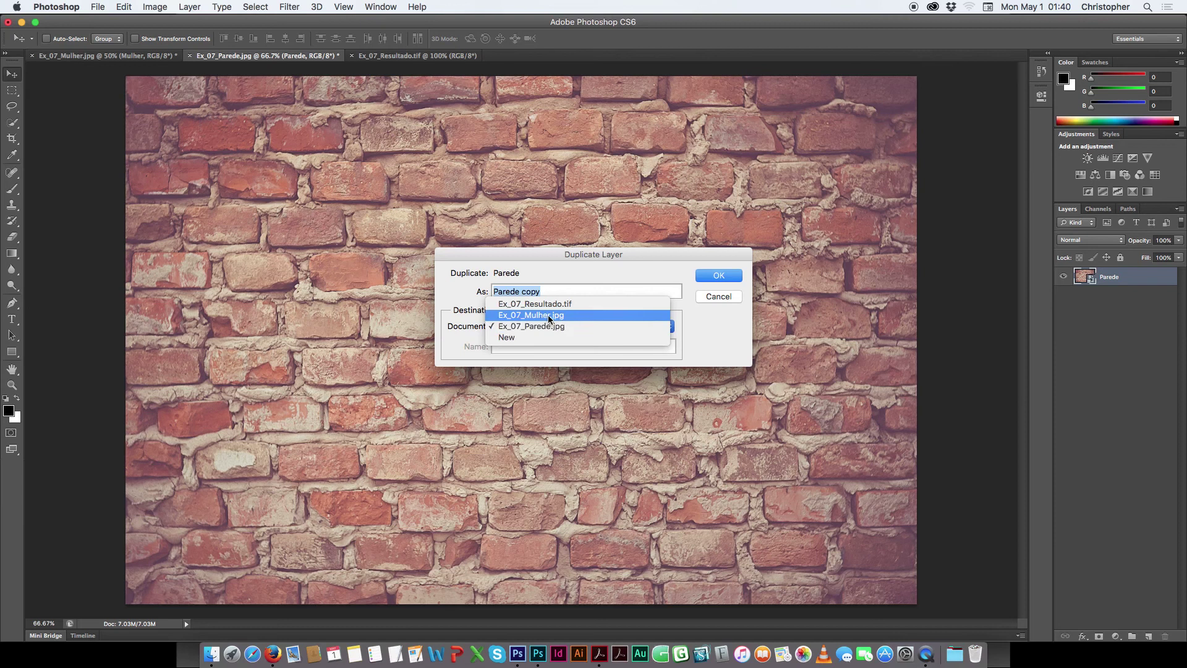
{"action": "left_click", "coordinate": [547, 320]}
{"action": "left_click", "coordinate": [701, 276]}
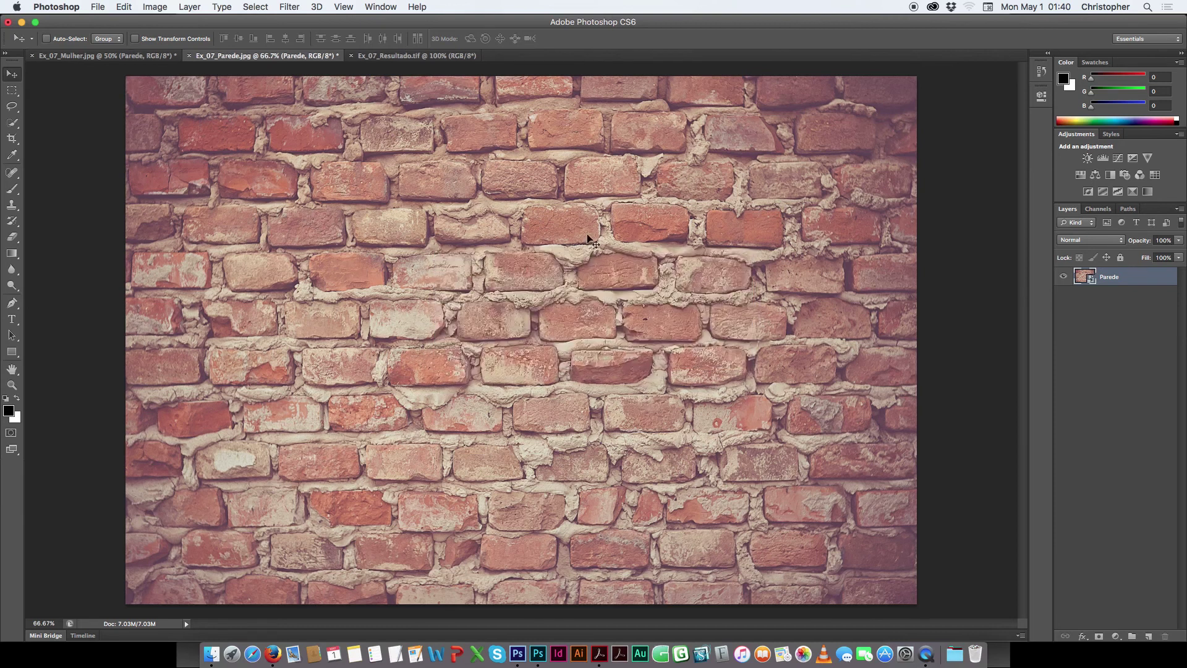
{"action": "left_click", "coordinate": [105, 55]}
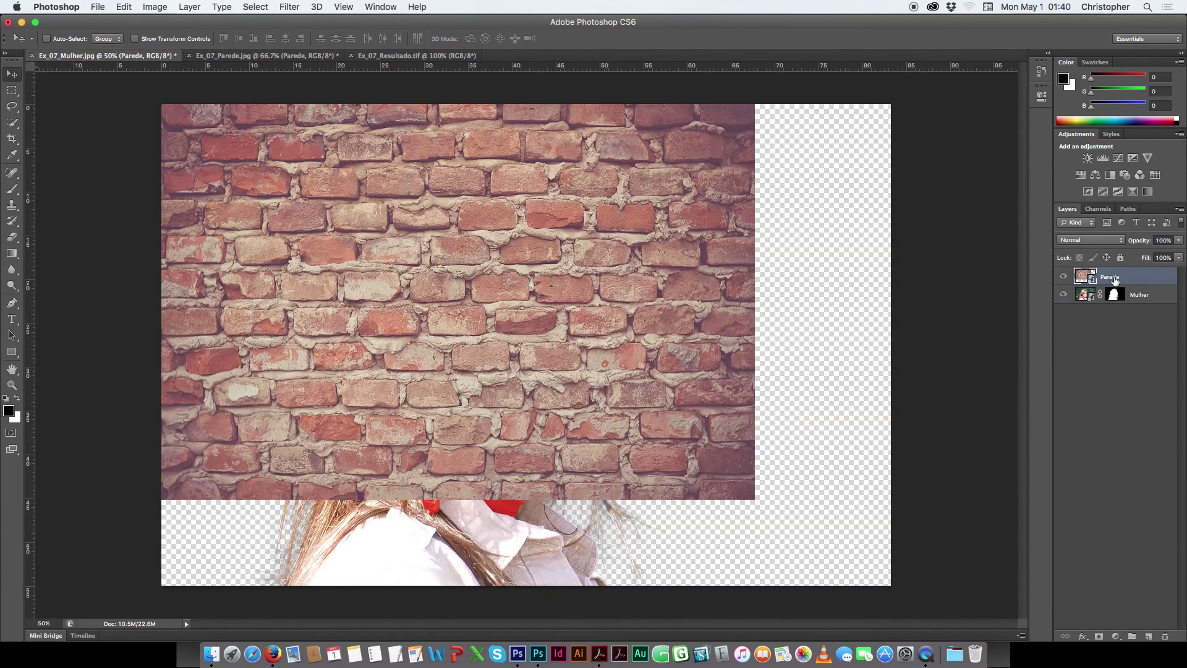
{"action": "left_click_drag", "start_coordinate": [1126, 279], "coordinate": [1079, 298]}
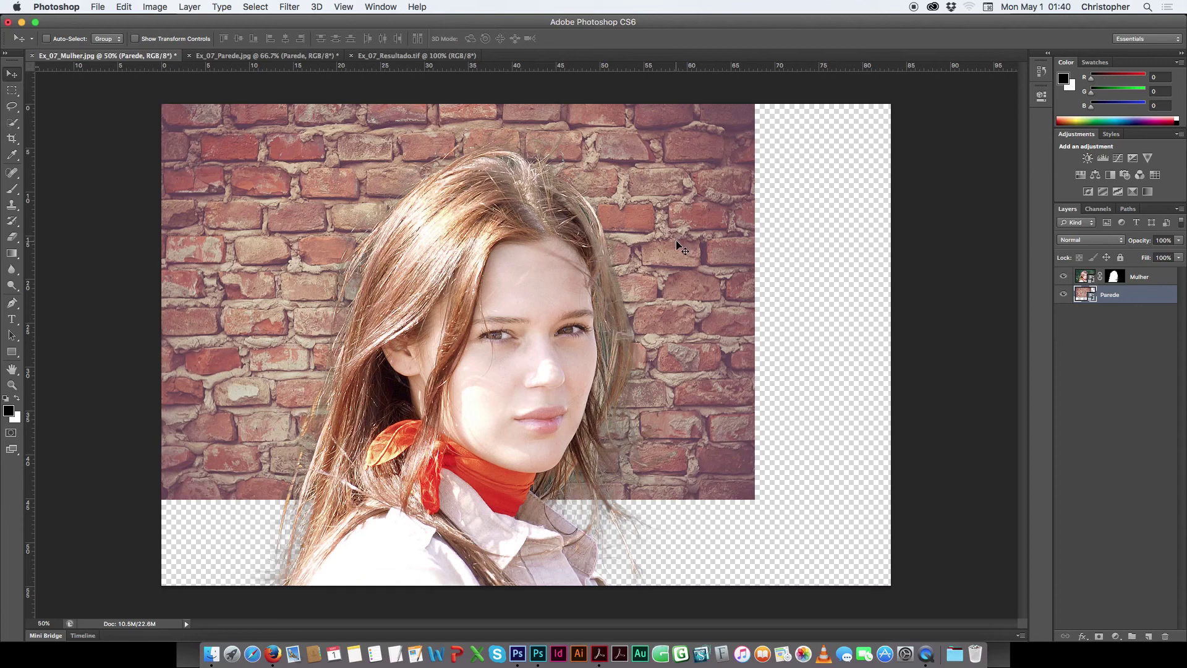
Step: Scale the Parede layer to about 124% so the brick wall covers the whole canvas behind the woman
{"action": "key", "text": "ctrl+t"}
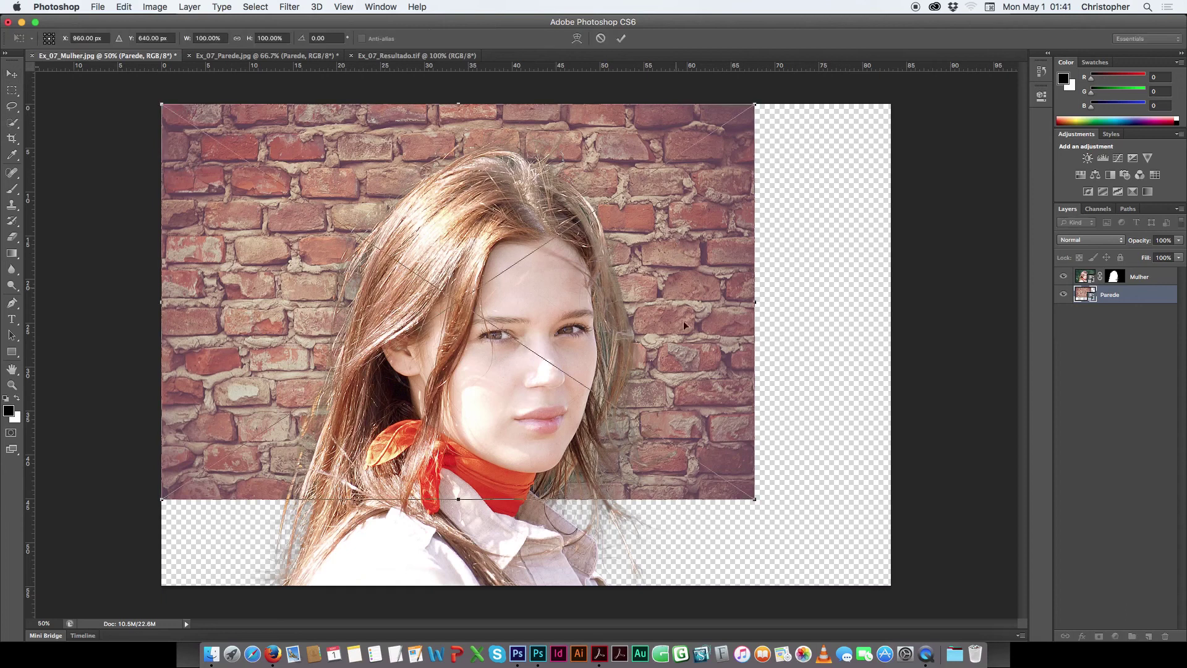
{"action": "left_click_drag", "start_coordinate": [757, 502], "coordinate": [893, 592]}
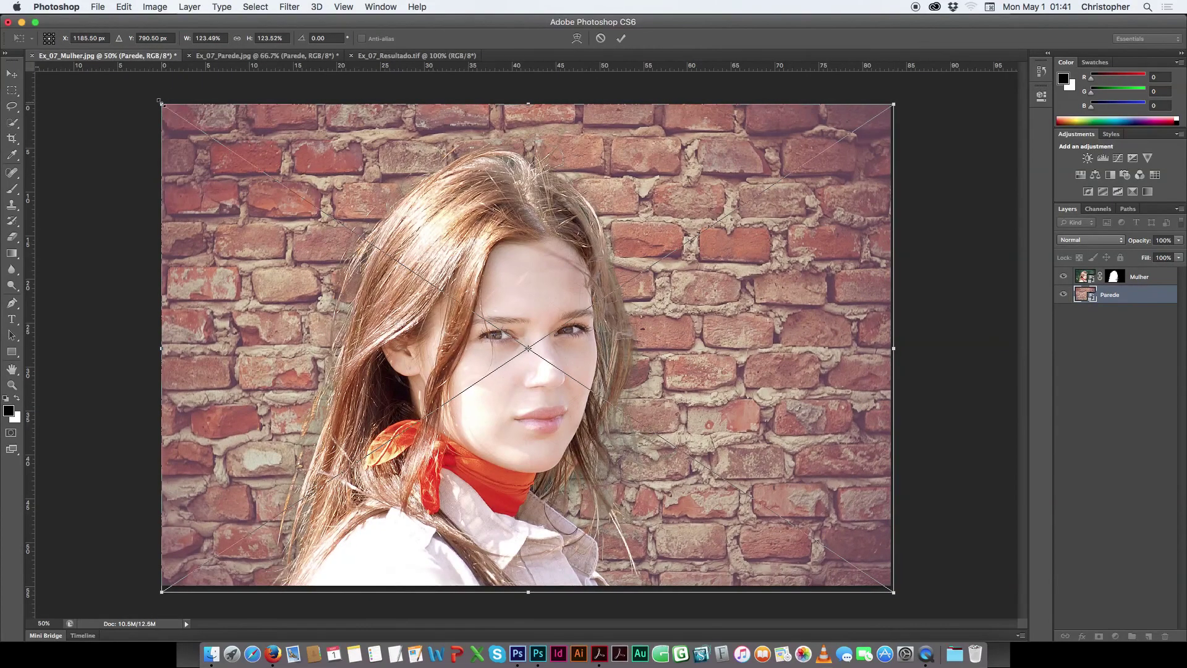
{"action": "left_click_drag", "start_coordinate": [158, 99], "coordinate": [153, 96]}
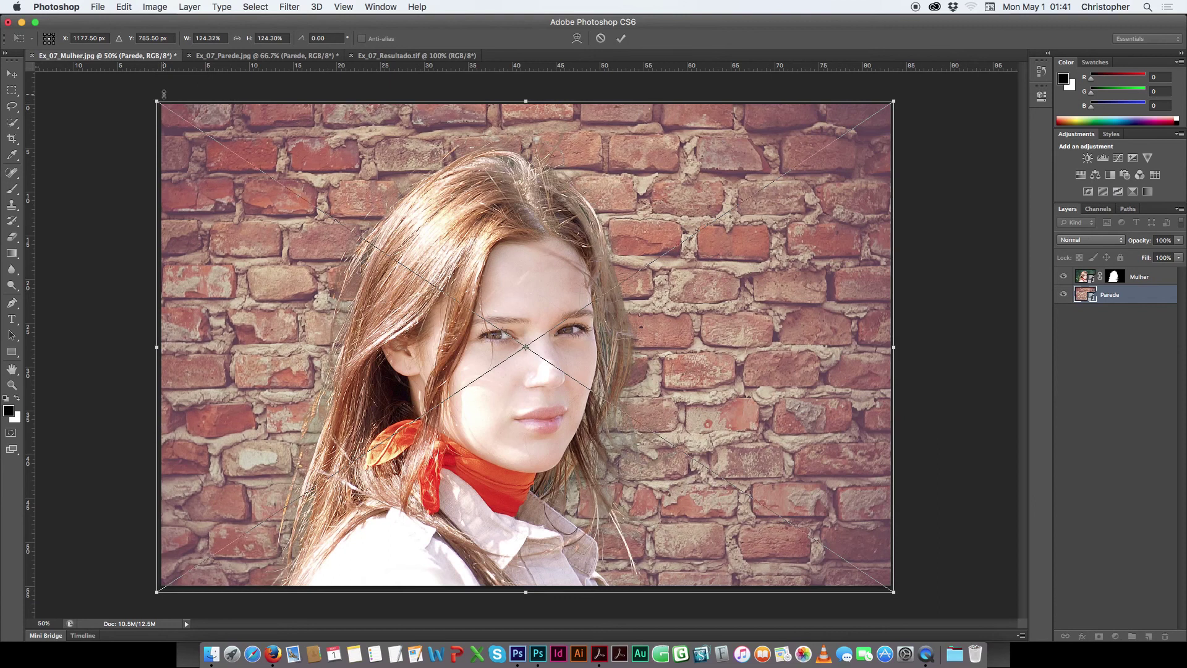
{"action": "key", "text": "Return"}
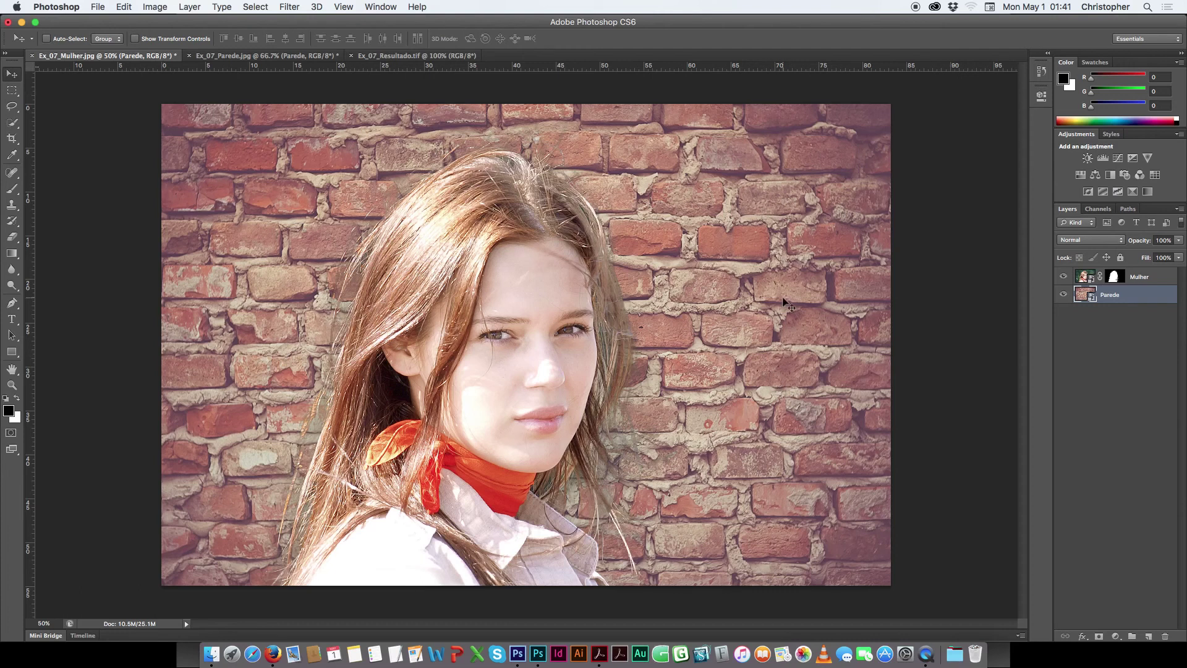
Step: Inspect the hair edge beside the face and collar against the brick wall, comparing the composite with the Mulher layer mask
{"action": "key", "text": "super+plus"}
{"action": "key", "text": "super+plus"}
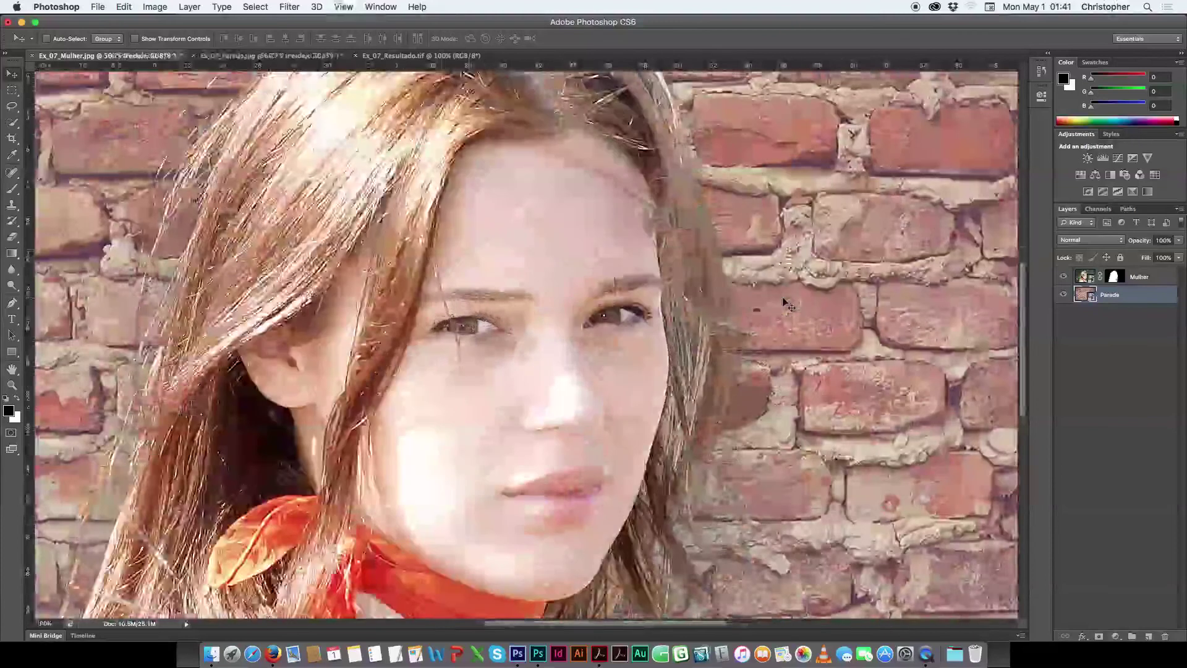
{"action": "key", "text": "super+plus"}
{"action": "left_click_drag", "start_coordinate": [819, 269], "coordinate": [647, 340]}
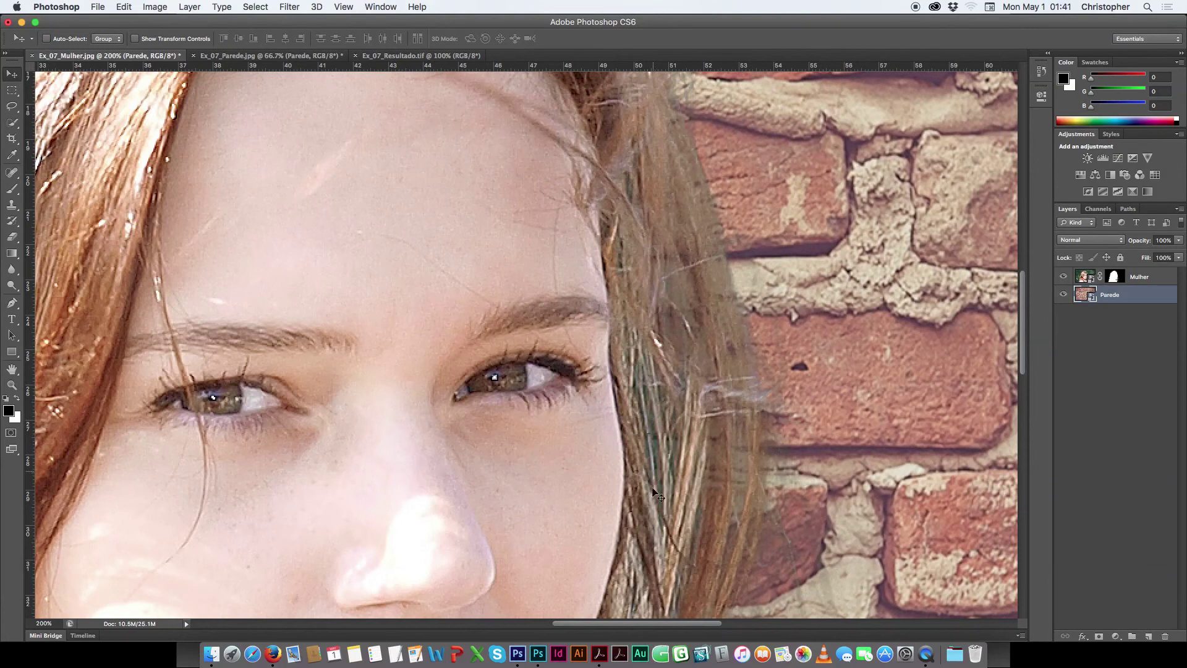
{"action": "left_click_drag", "start_coordinate": [660, 419], "coordinate": [669, 184]}
{"action": "scroll", "coordinate": [669, 184], "scroll_direction": "down", "scroll_amount": 5}
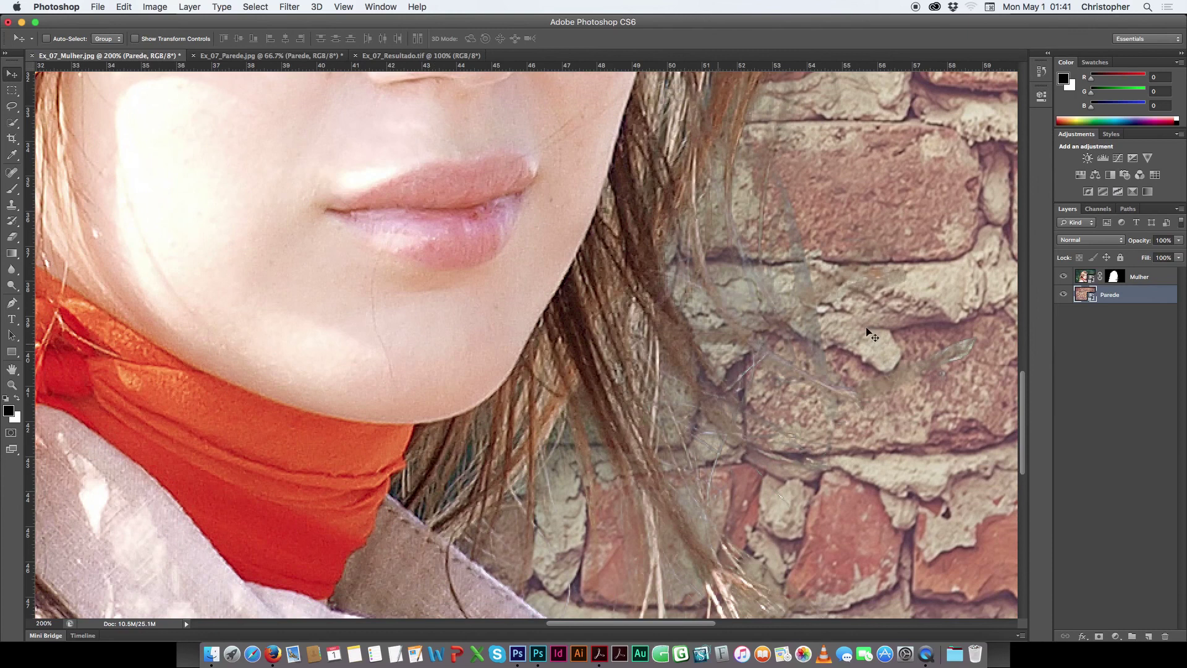
{"action": "left_click", "coordinate": [1116, 279], "text": "alt"}
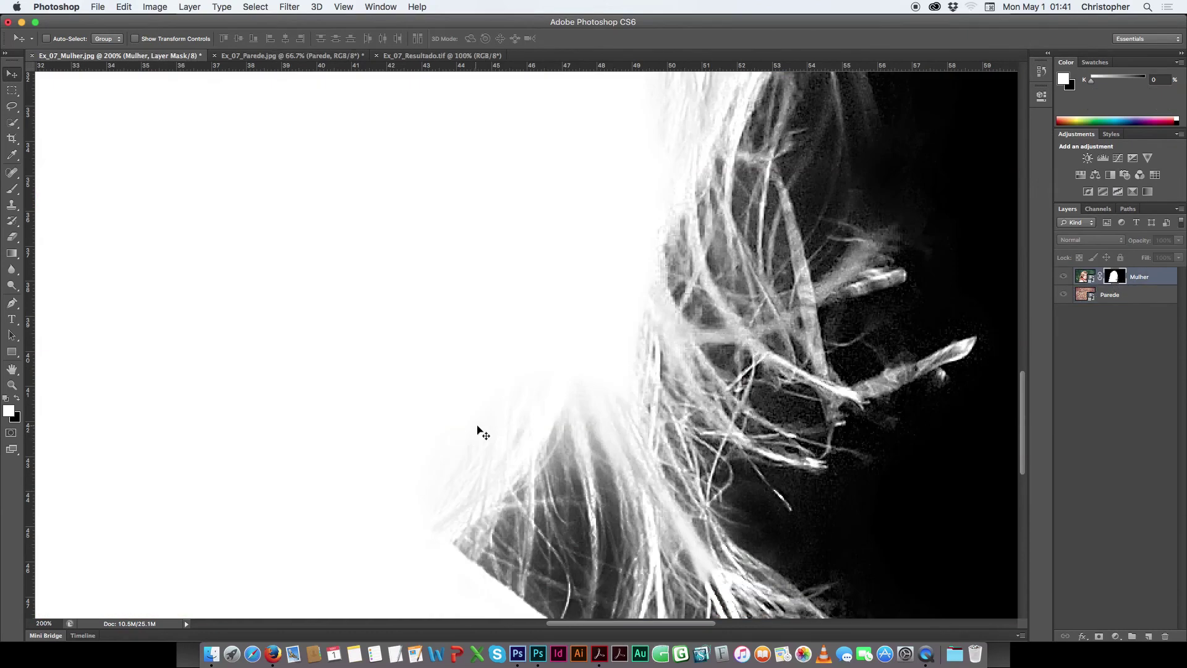
{"action": "left_click_drag", "start_coordinate": [679, 298], "coordinate": [678, 377]}
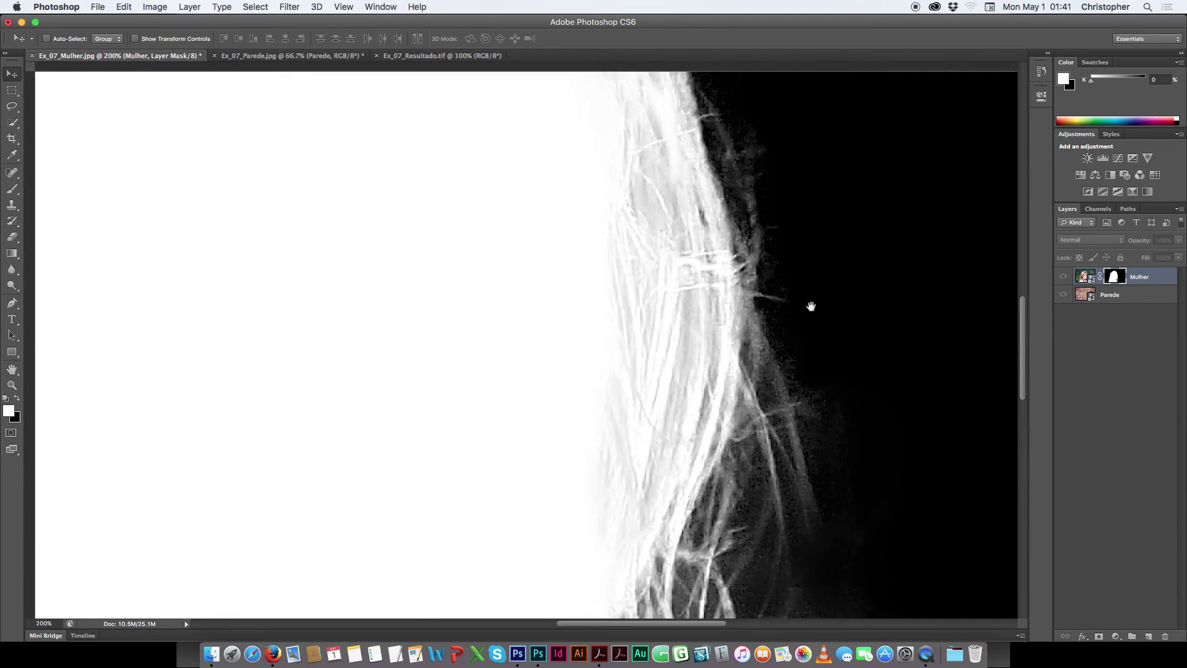
{"action": "left_click", "coordinate": [1086, 278]}
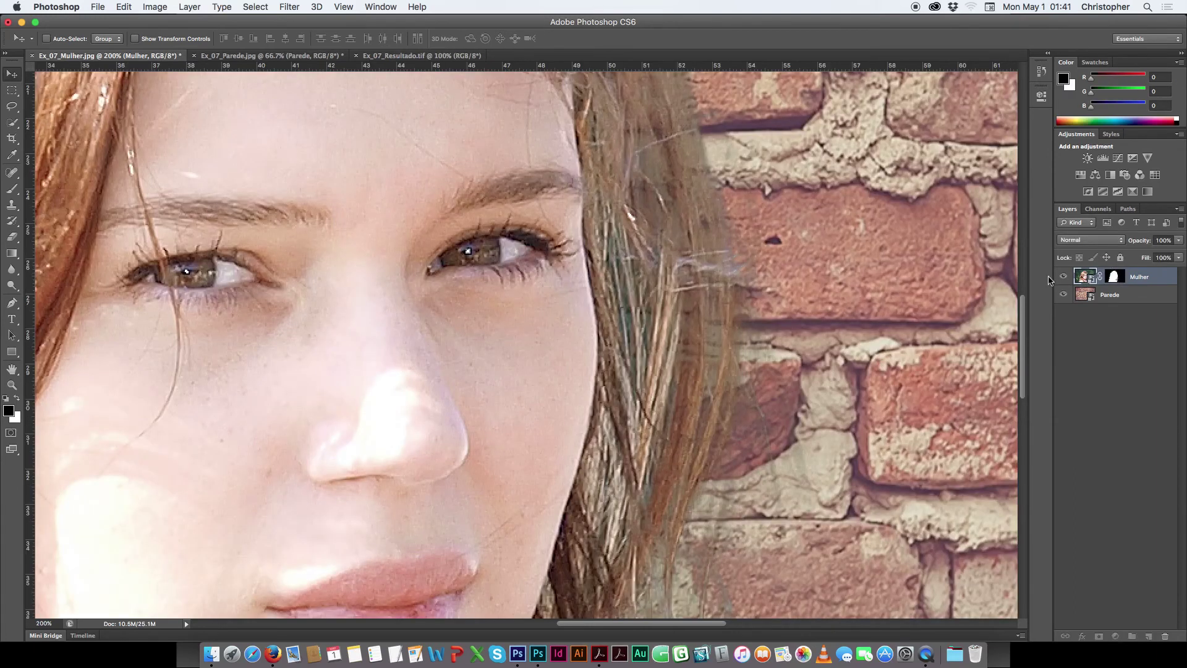
Step: Burn the translucent areas between the hair strands beside the face and collar in the Mulher mask, using Midtones, 50% exposure and a size 80 brush
{"action": "left_click", "coordinate": [1121, 279], "text": "alt"}
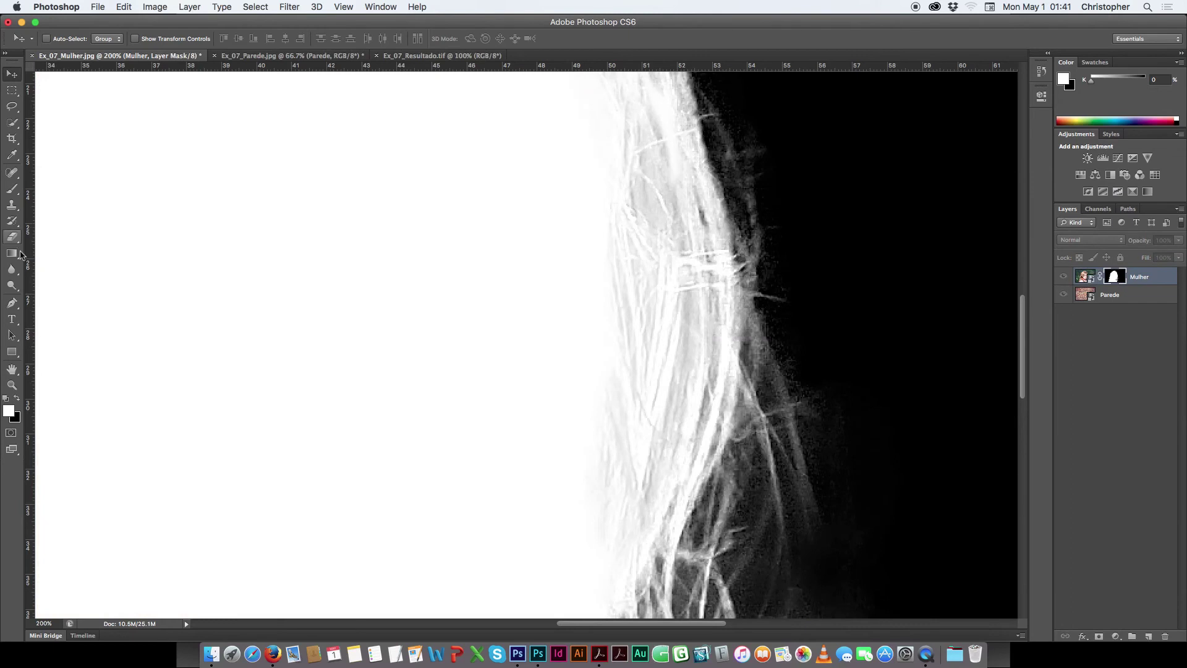
{"action": "left_click", "coordinate": [11, 285]}
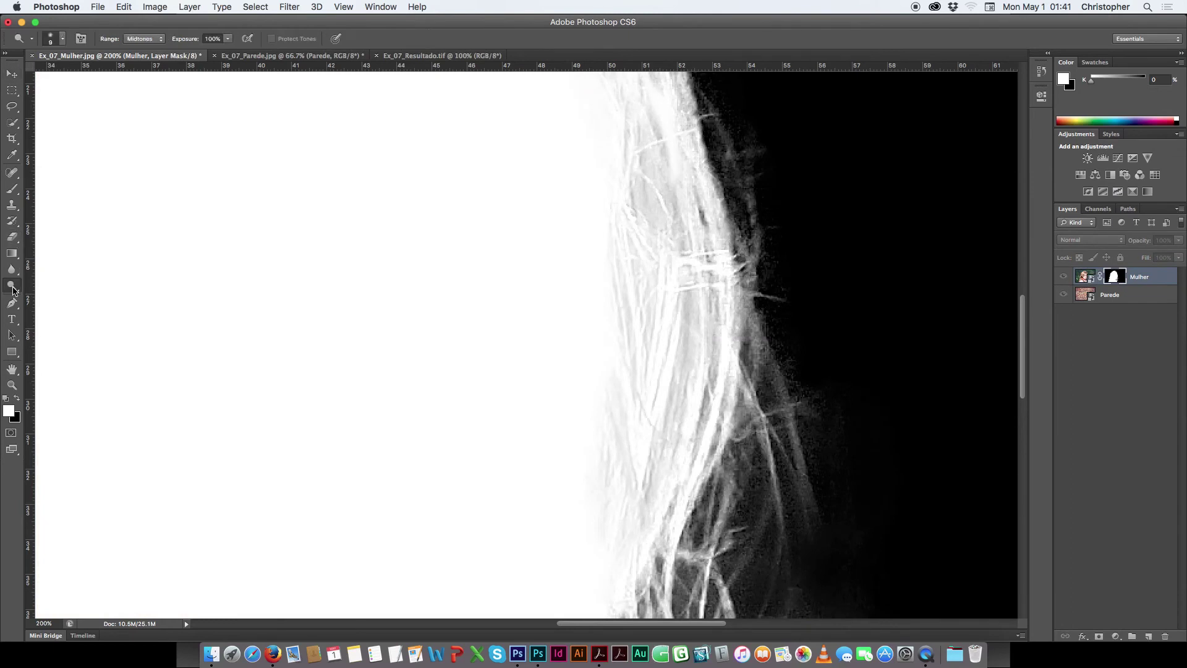
{"action": "right_click", "coordinate": [13, 290]}
{"action": "left_click", "coordinate": [61, 293]}
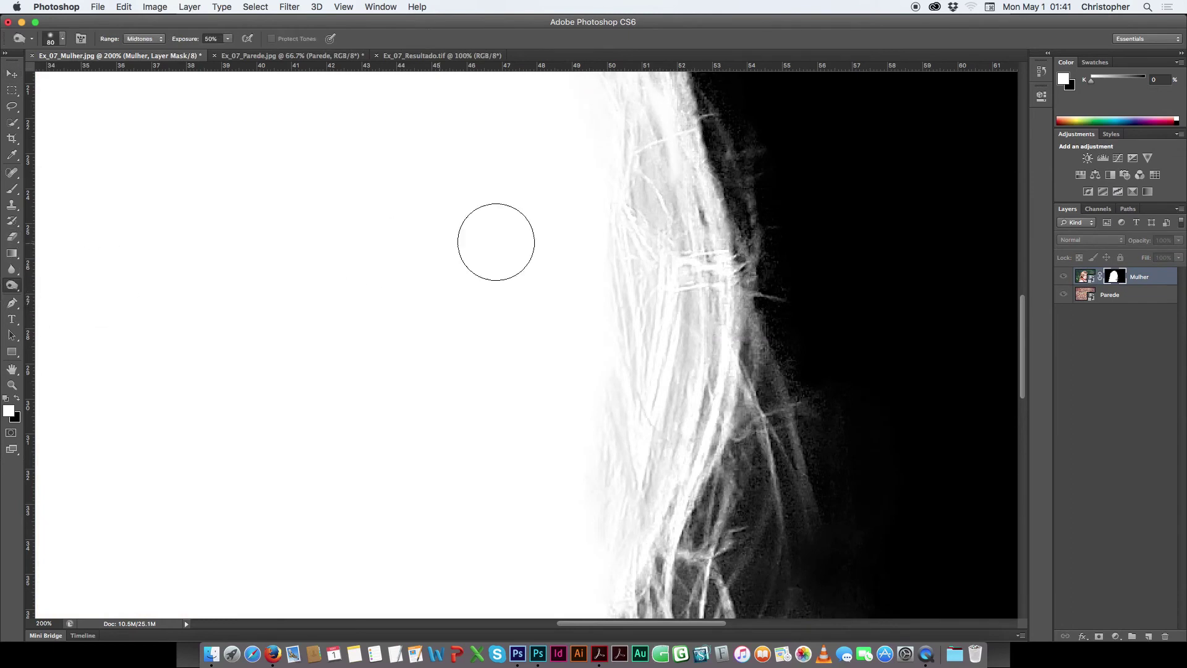
{"action": "mouse_move", "coordinate": [620, 291]}
{"action": "left_mouse_down"}
{"action": "mouse_move", "coordinate": [627, 326]}
{"action": "mouse_move", "coordinate": [606, 221]}
{"action": "mouse_move", "coordinate": [620, 330]}
{"action": "mouse_move", "coordinate": [619, 214]}
{"action": "mouse_move", "coordinate": [614, 401]}
{"action": "mouse_move", "coordinate": [612, 232]}
{"action": "mouse_move", "coordinate": [625, 184]}
{"action": "mouse_move", "coordinate": [645, 322]}
{"action": "mouse_move", "coordinate": [624, 194]}
{"action": "mouse_move", "coordinate": [638, 279]}
{"action": "left_mouse_up"}
{"action": "key", "text": "space"}
{"action": "left_click_drag", "start_coordinate": [644, 424], "coordinate": [734, 167]}
{"action": "left_click_drag", "start_coordinate": [661, 420], "coordinate": [702, 310]}
{"action": "key", "text": "super+r"}
{"action": "mouse_move", "coordinate": [547, 444]}
{"action": "left_mouse_down"}
{"action": "mouse_move", "coordinate": [563, 412]}
{"action": "mouse_move", "coordinate": [582, 414]}
{"action": "mouse_move", "coordinate": [561, 442]}
{"action": "mouse_move", "coordinate": [558, 404]}
{"action": "mouse_move", "coordinate": [529, 482]}
{"action": "left_mouse_up"}
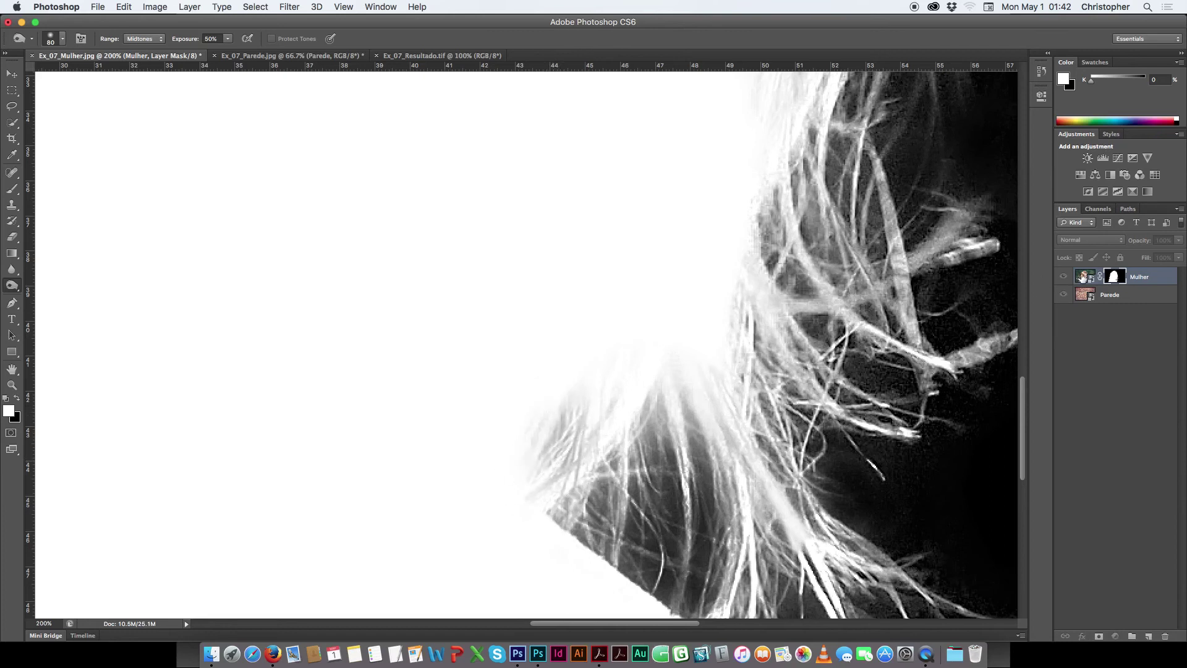
Step: Return to the composite view and burn the Mulher mask along the hair from the collar up to the eye
{"action": "left_click", "coordinate": [1083, 276]}
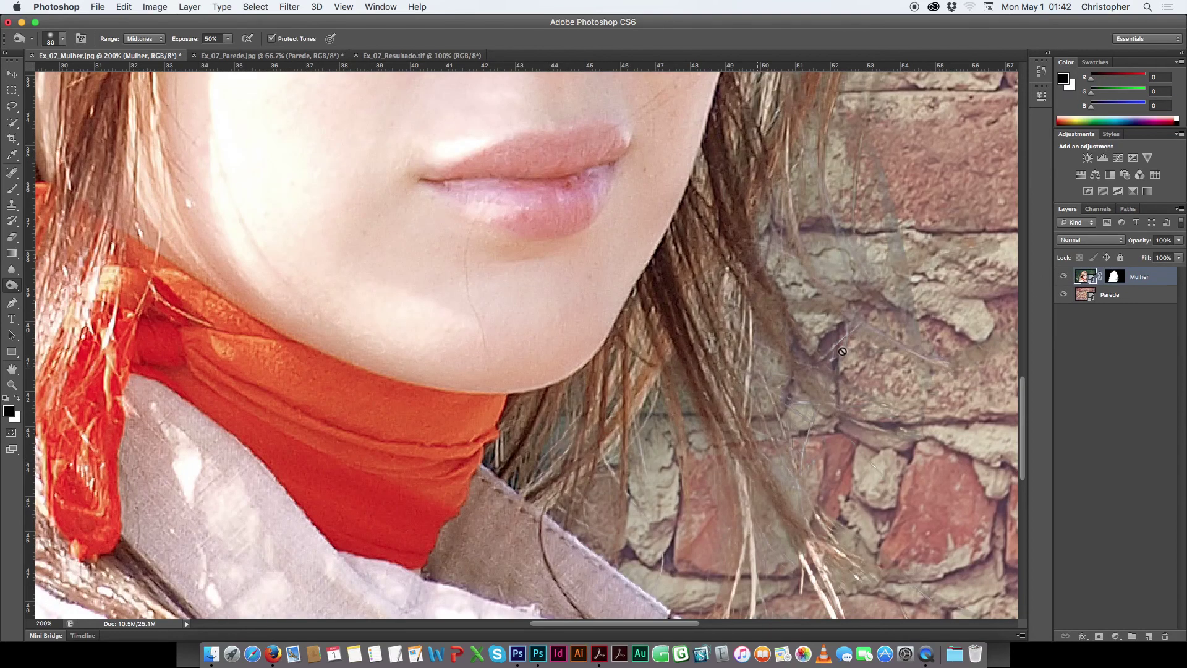
{"action": "left_click", "coordinate": [1115, 277]}
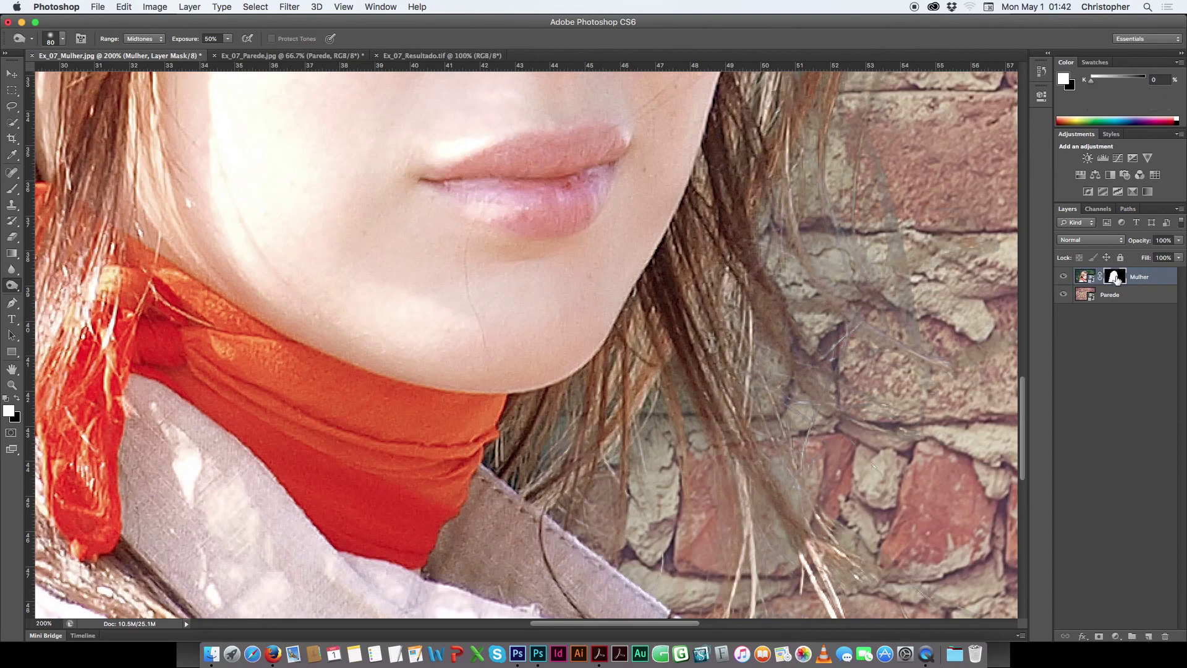
{"action": "mouse_move", "coordinate": [538, 442]}
{"action": "left_mouse_down"}
{"action": "mouse_move", "coordinate": [532, 474]}
{"action": "mouse_move", "coordinate": [534, 464]}
{"action": "mouse_move", "coordinate": [487, 484]}
{"action": "mouse_move", "coordinate": [495, 492]}
{"action": "mouse_move", "coordinate": [477, 468]}
{"action": "mouse_move", "coordinate": [575, 363]}
{"action": "left_mouse_up"}
{"action": "left_click_drag", "start_coordinate": [676, 328], "coordinate": [657, 457]}
{"action": "mouse_move", "coordinate": [760, 24]}
{"action": "left_mouse_down"}
{"action": "mouse_move", "coordinate": [760, 248]}
{"action": "mouse_move", "coordinate": [645, 377]}
{"action": "left_mouse_up"}
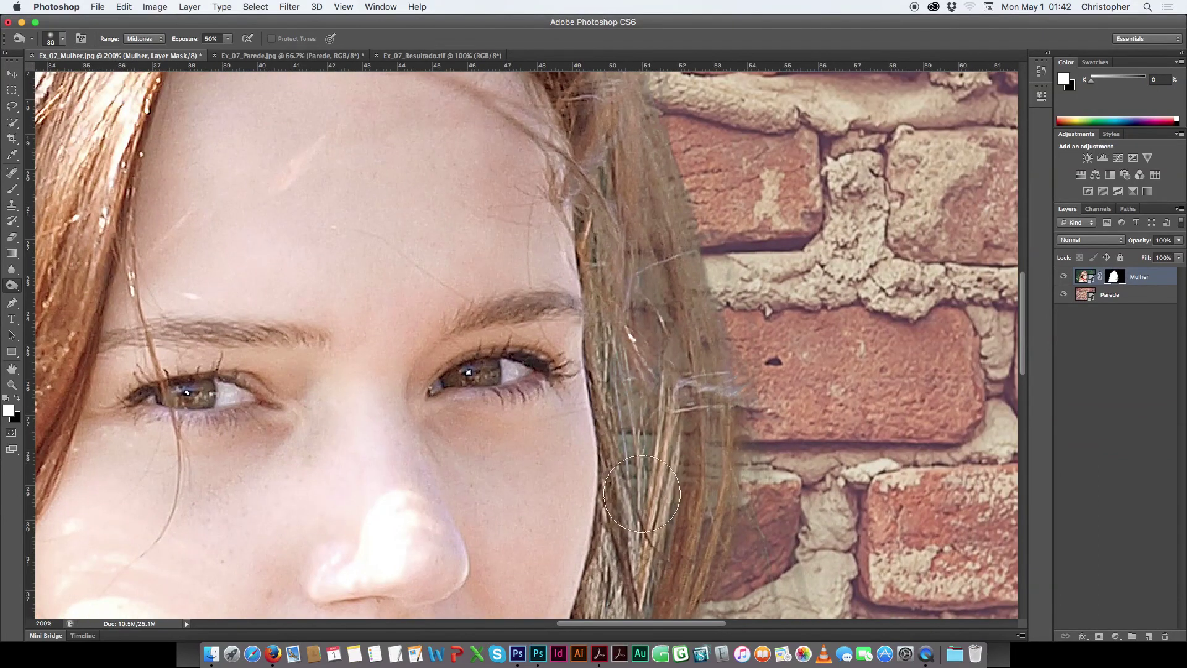
{"action": "mouse_move", "coordinate": [595, 339]}
{"action": "left_mouse_down"}
{"action": "mouse_move", "coordinate": [575, 254]}
{"action": "mouse_move", "coordinate": [587, 213]}
{"action": "mouse_move", "coordinate": [592, 200]}
{"action": "mouse_move", "coordinate": [648, 185]}
{"action": "left_mouse_up"}
Step: View the full composite and compare it with the reference image Ex_07_Resultado.tif
{"action": "key", "text": "super+0"}
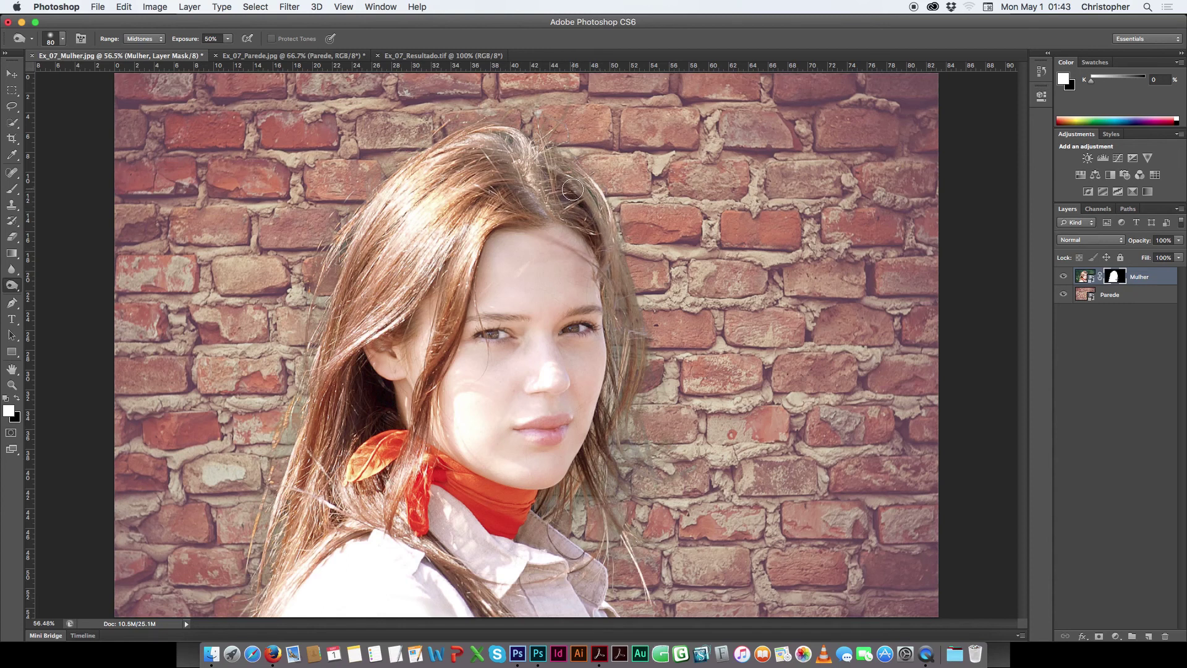
{"action": "key", "text": "super+minus"}
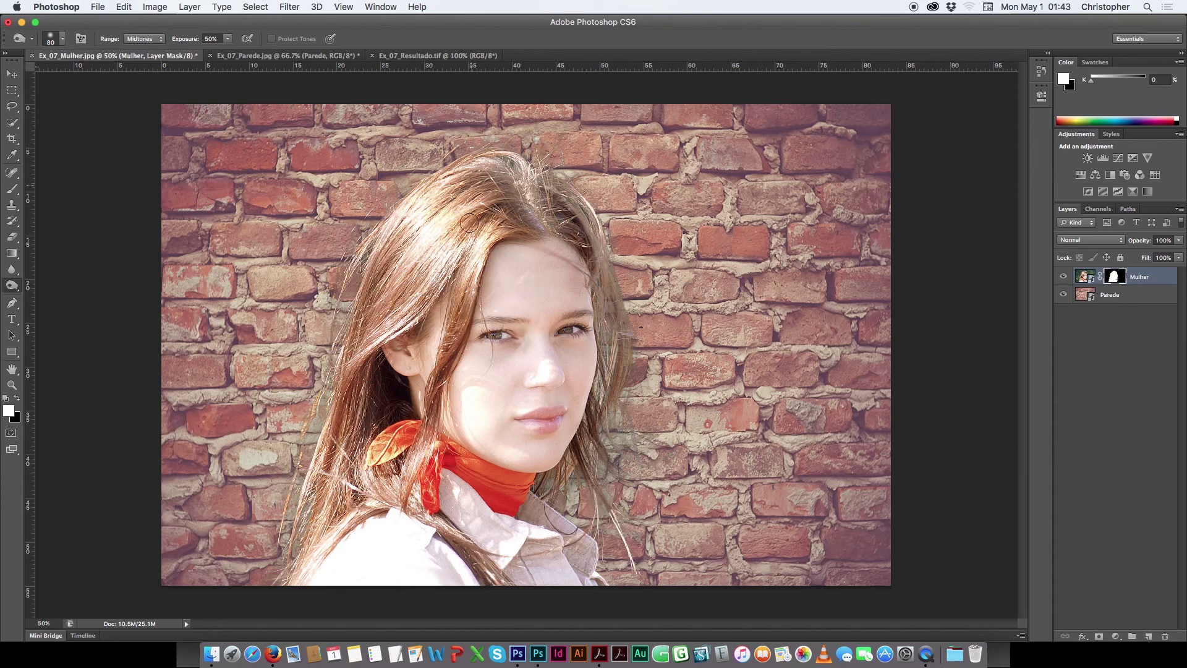
{"action": "left_click", "coordinate": [430, 57]}
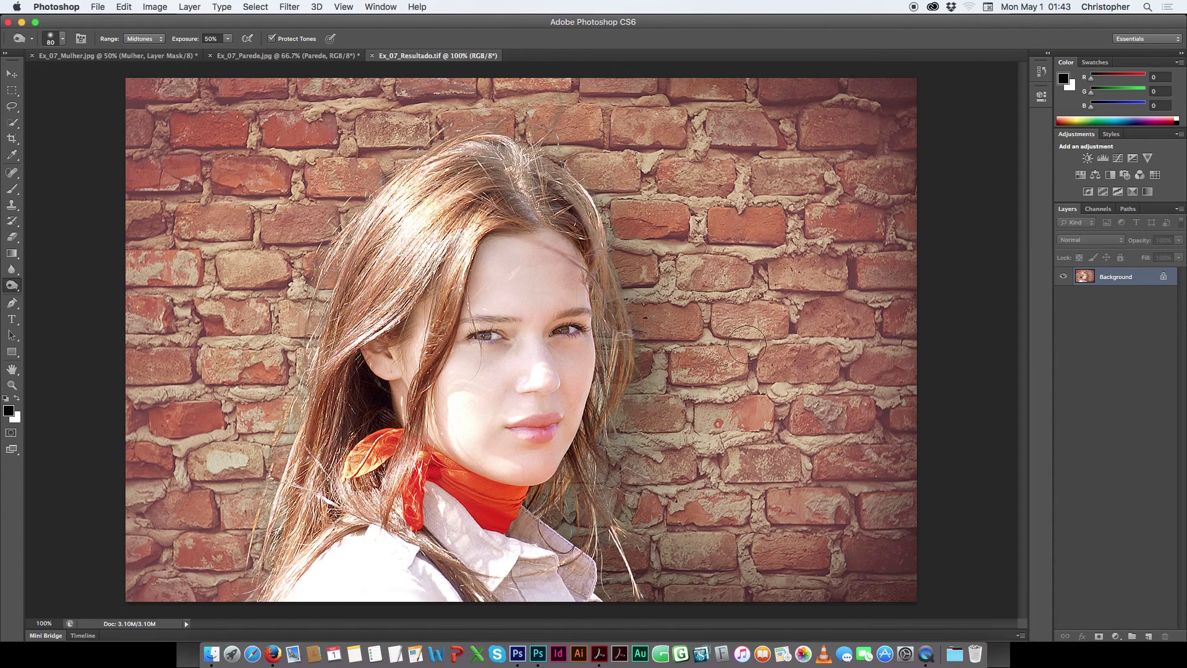
{"action": "left_click", "coordinate": [120, 56]}
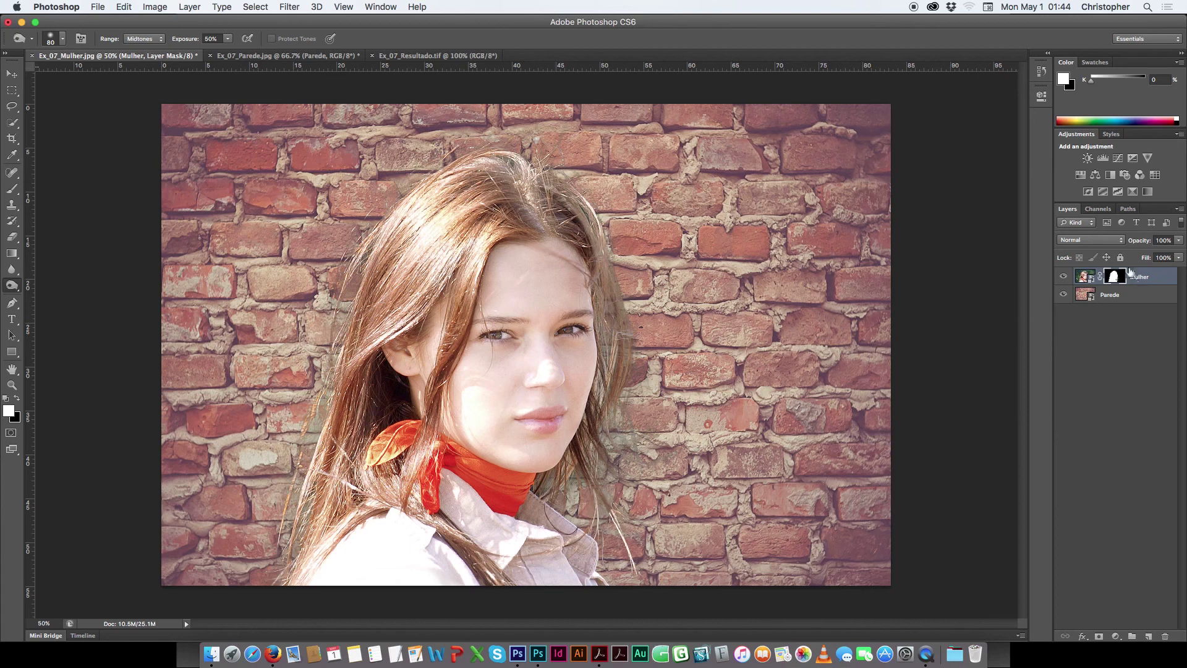
Step: Add a Drop Shadow to the Mulher layer and set its angle to 123°
{"action": "left_click", "coordinate": [1083, 637]}
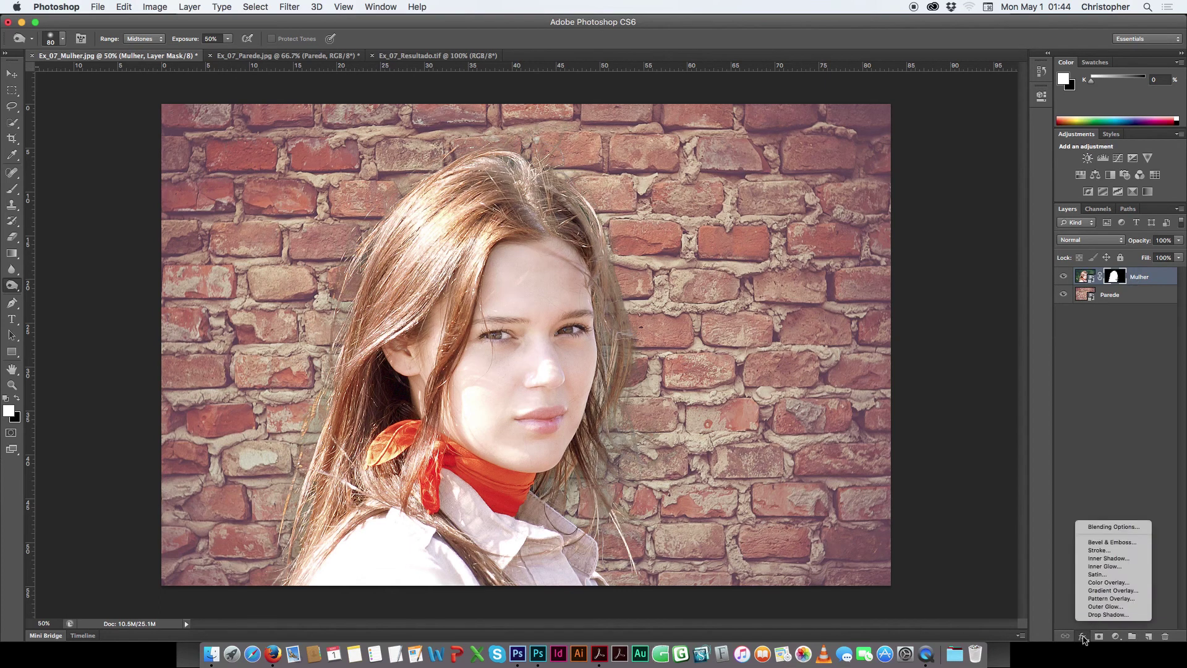
{"action": "left_click", "coordinate": [1098, 615]}
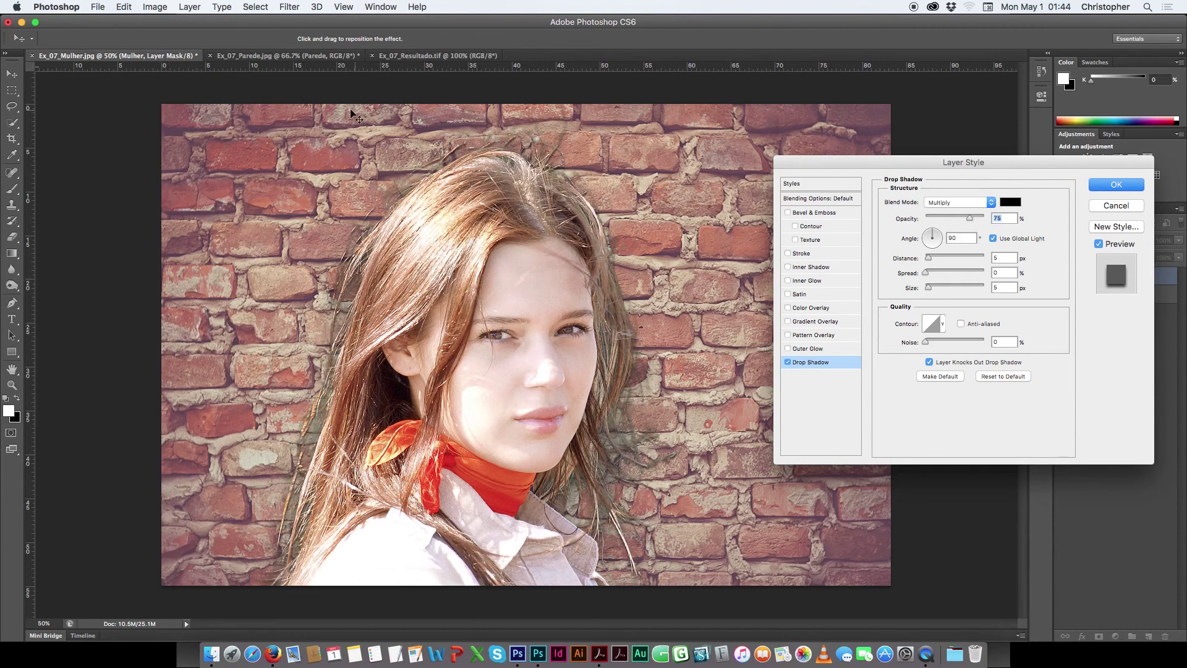
{"action": "left_click", "coordinate": [928, 234]}
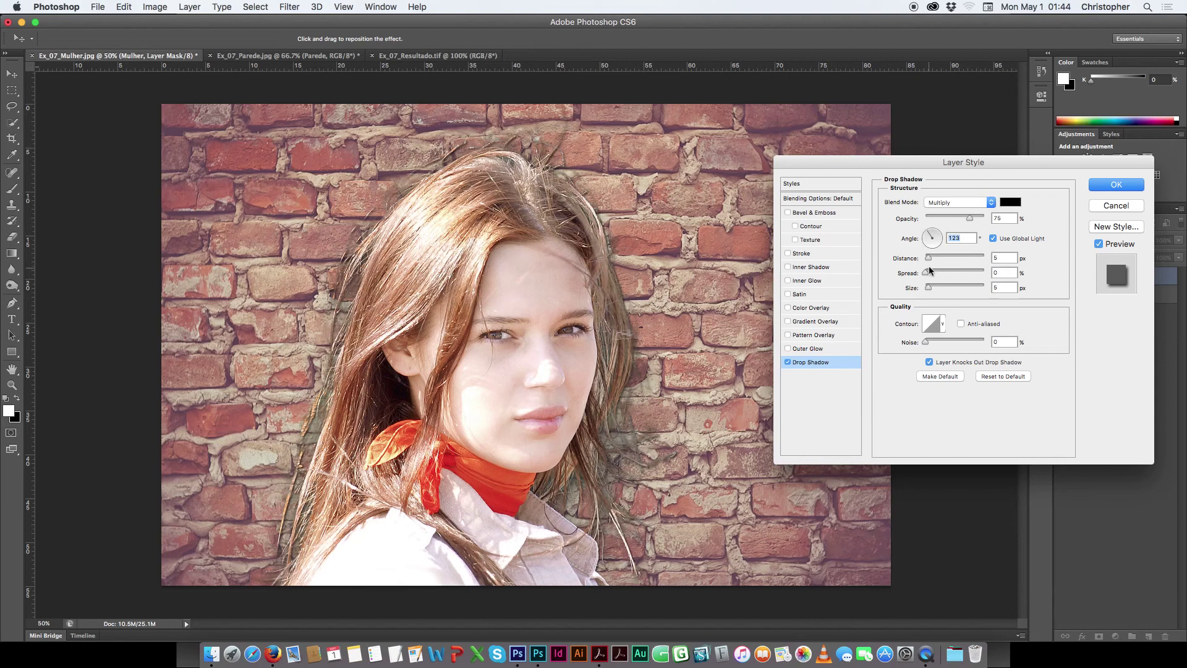
Step: Soften and offset the woman's drop shadow with a distance of 91 px and a size of 172 px
{"action": "left_click_drag", "start_coordinate": [928, 257], "coordinate": [933, 258]}
{"action": "left_click_drag", "start_coordinate": [939, 260], "coordinate": [942, 258]}
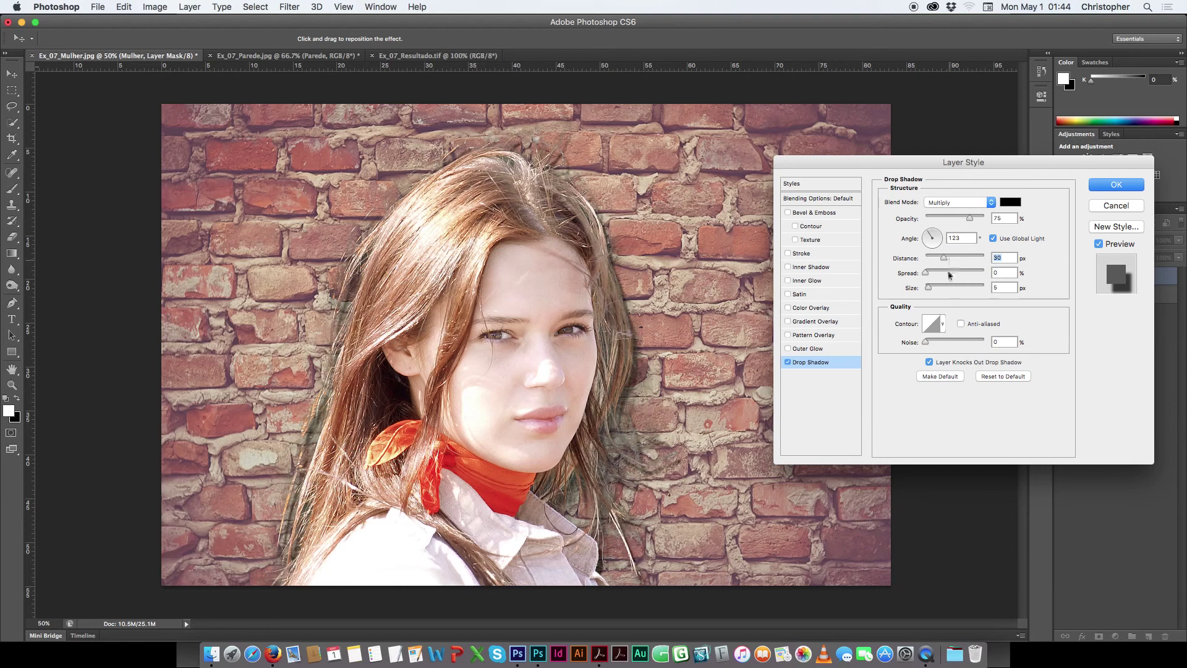
{"action": "left_click_drag", "start_coordinate": [943, 258], "coordinate": [955, 262]}
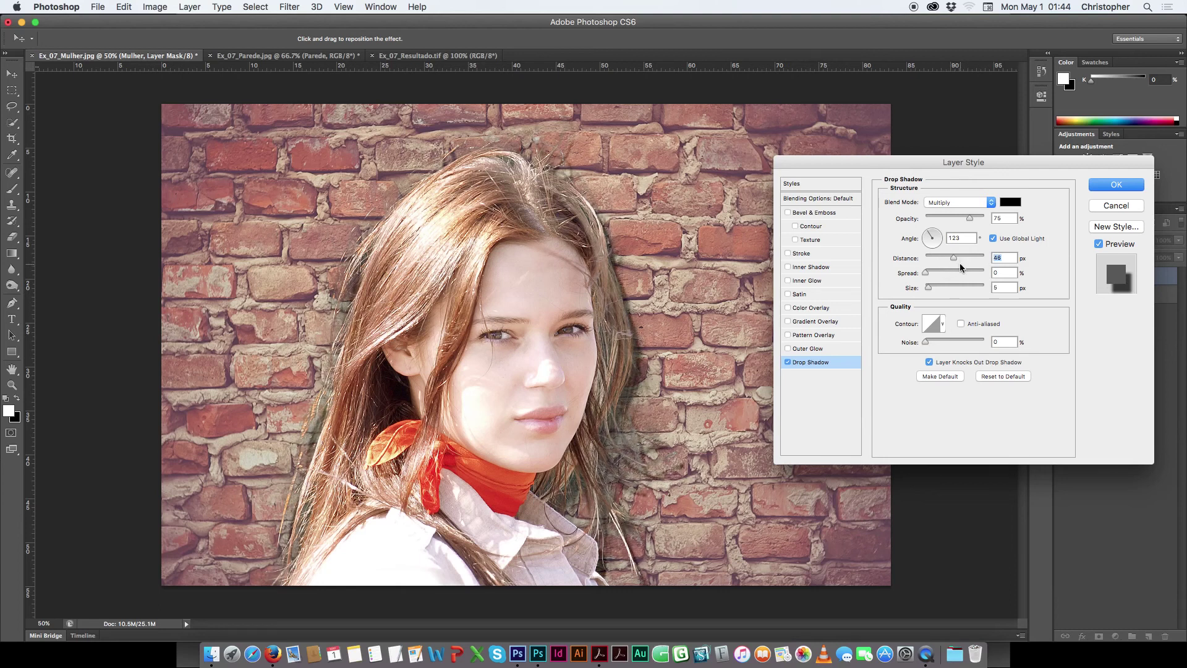
{"action": "left_click_drag", "start_coordinate": [954, 257], "coordinate": [960, 260]}
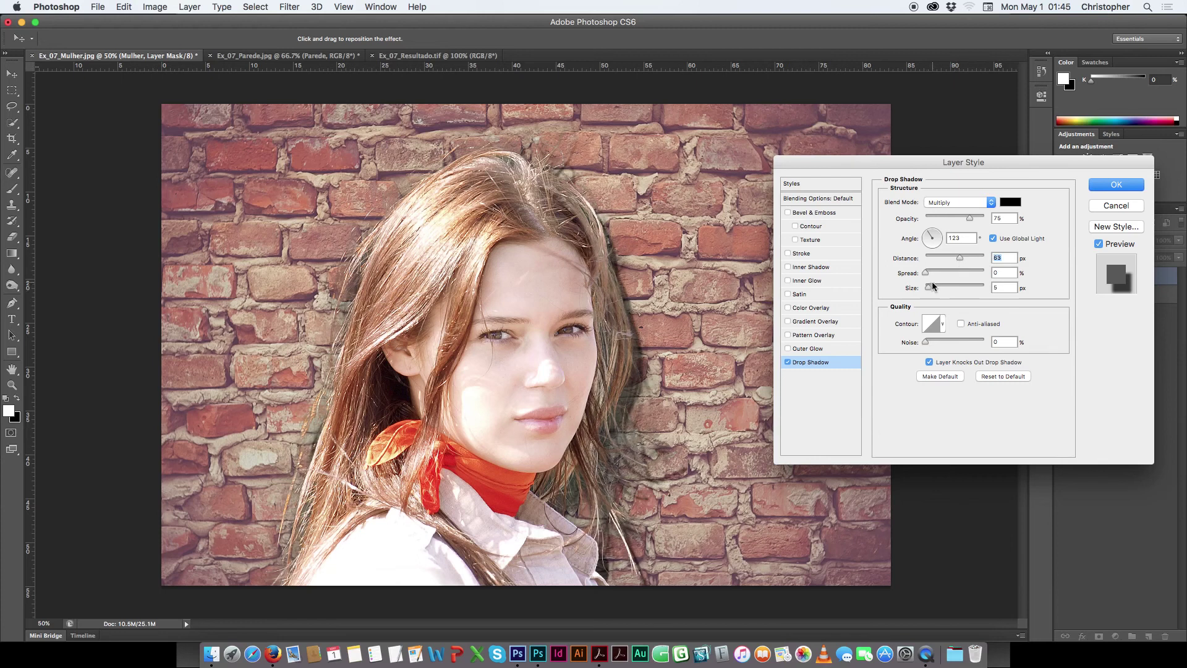
{"action": "left_click_drag", "start_coordinate": [929, 287], "coordinate": [957, 289]}
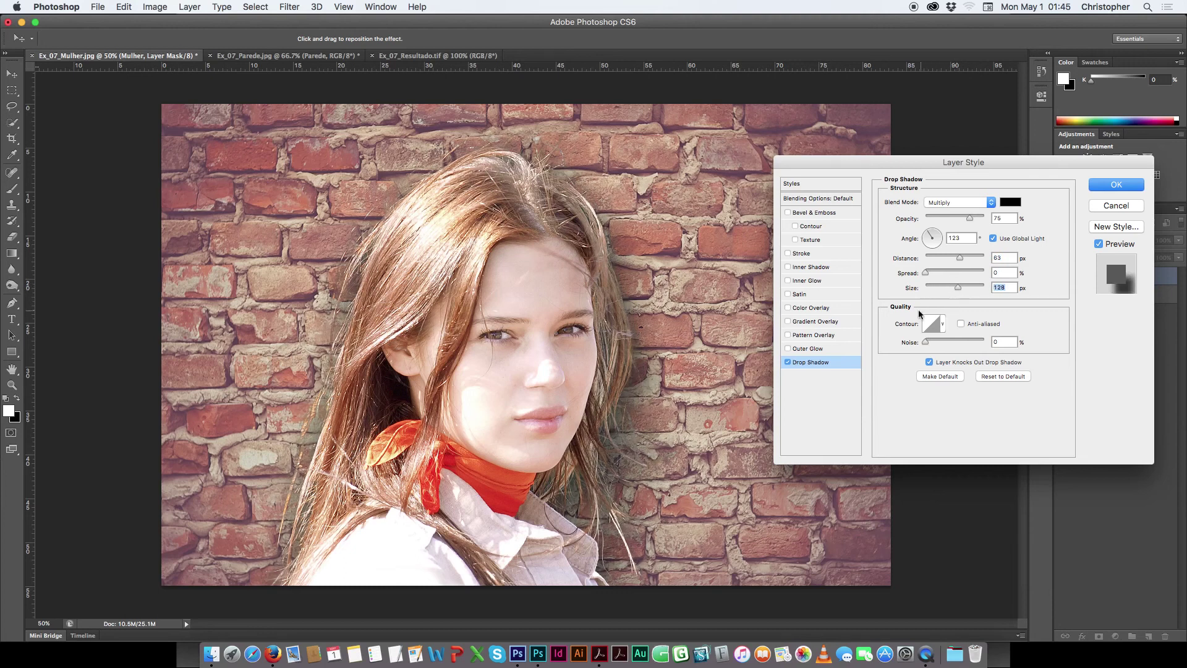
{"action": "left_click_drag", "start_coordinate": [959, 261], "coordinate": [966, 259]}
{"action": "left_click_drag", "start_coordinate": [959, 288], "coordinate": [969, 288]}
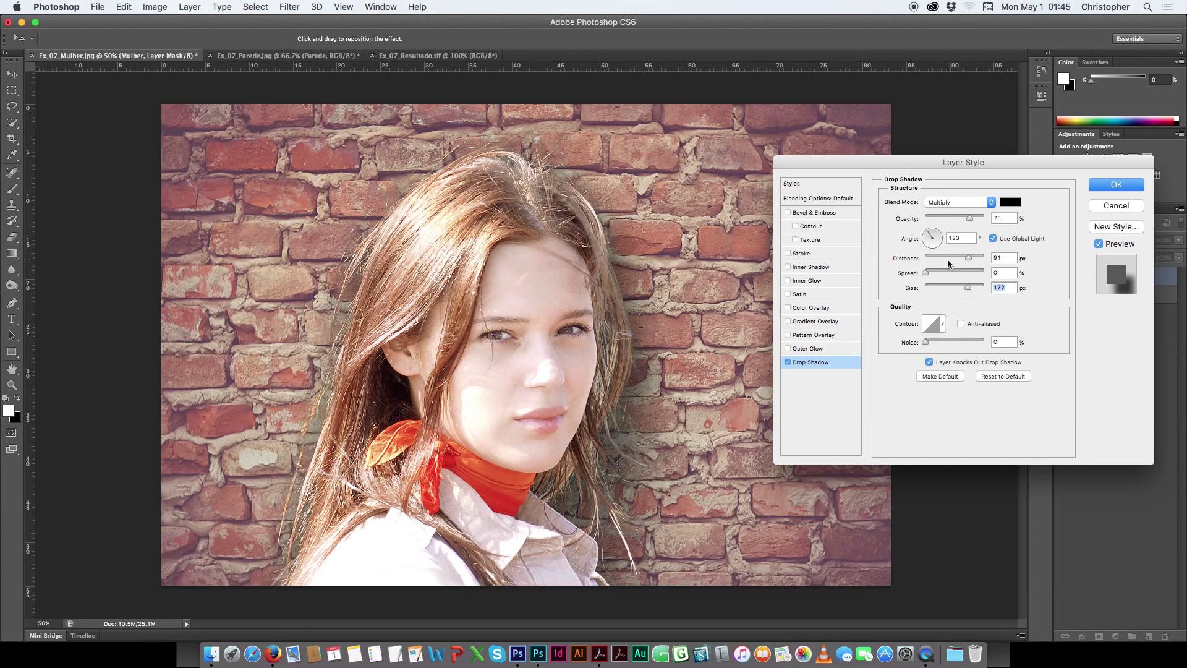
Step: Set the opacity of the woman's drop shadow to 60% and apply the layer style
{"action": "left_click", "coordinate": [1005, 217]}
{"action": "type", "text": "50"}
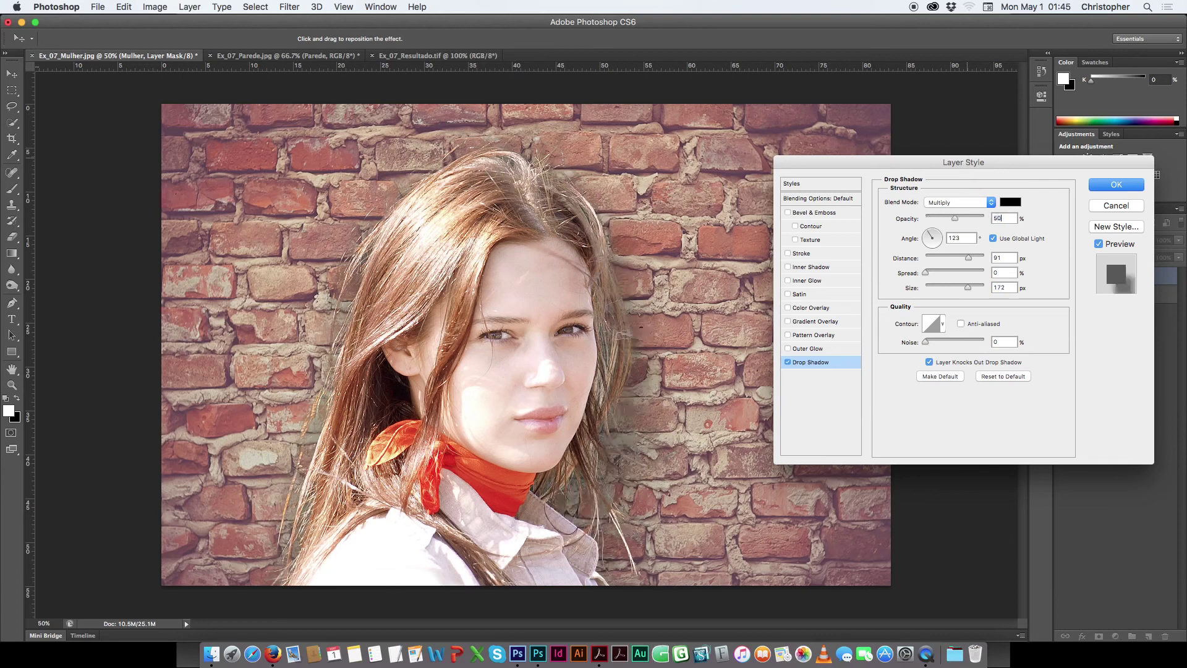
{"action": "double_click", "coordinate": [1002, 219]}
{"action": "type", "text": "60"}
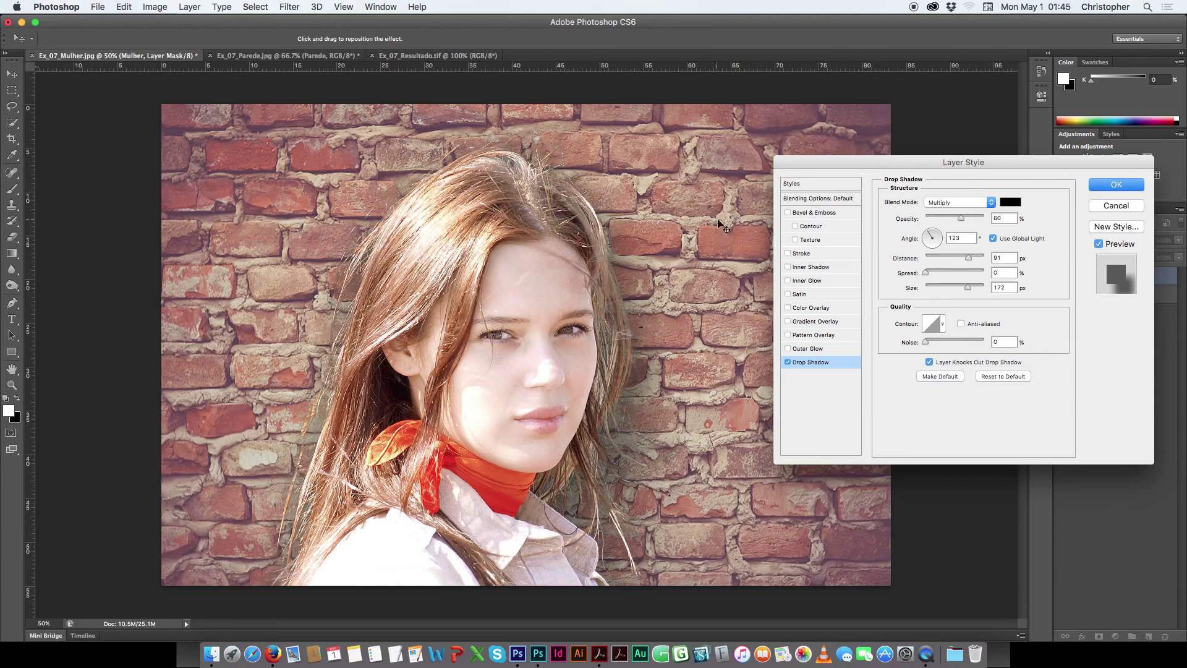
{"action": "left_click", "coordinate": [1097, 186]}
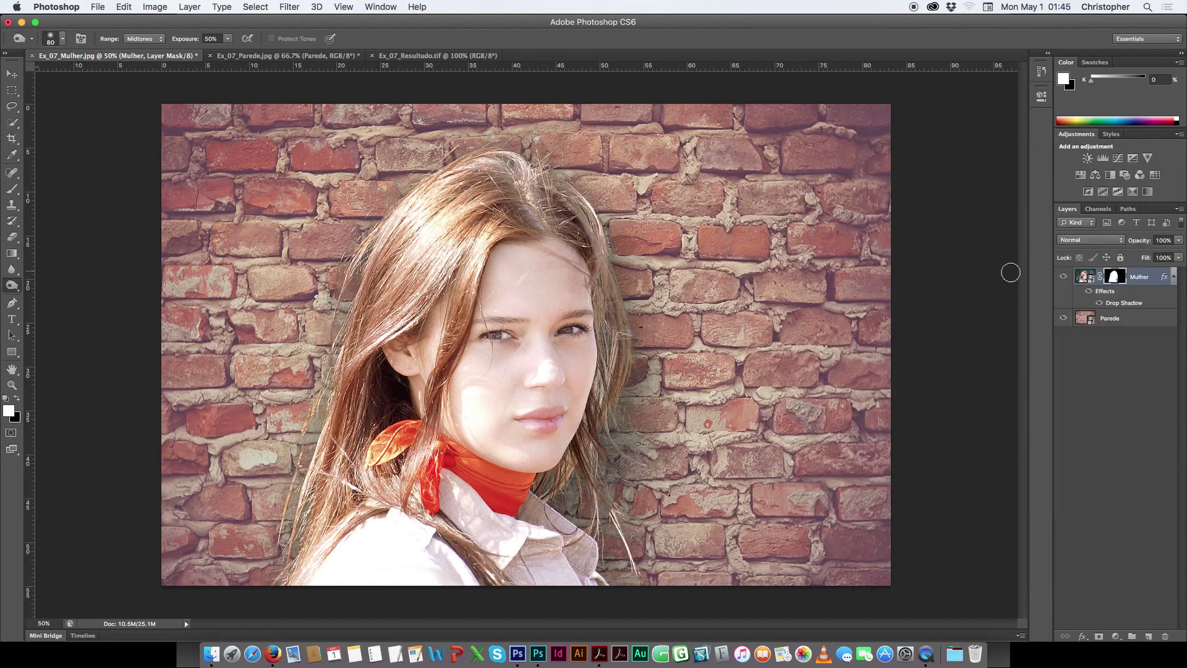
Step: Compare the composite with and without the Mulher layer's drop shadow effect
{"action": "left_click", "coordinate": [1091, 291]}
{"action": "left_click", "coordinate": [1092, 291]}
{"action": "left_click", "coordinate": [1092, 291]}
{"action": "left_click", "coordinate": [1094, 291]}
{"action": "left_click", "coordinate": [1092, 292]}
Step: Add a Color Balance adjustment above the Parede layer, shifting the midtones to about -15 toward yellow and slightly toward red
{"action": "left_click", "coordinate": [1106, 321]}
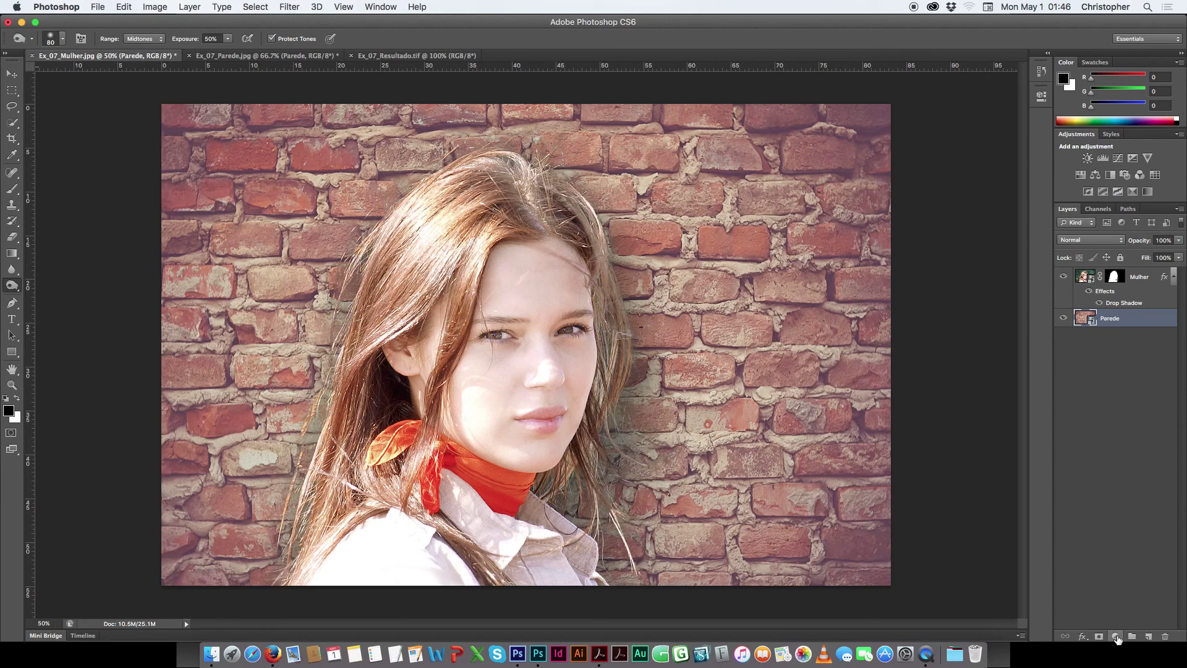
{"action": "left_click", "coordinate": [1116, 637]}
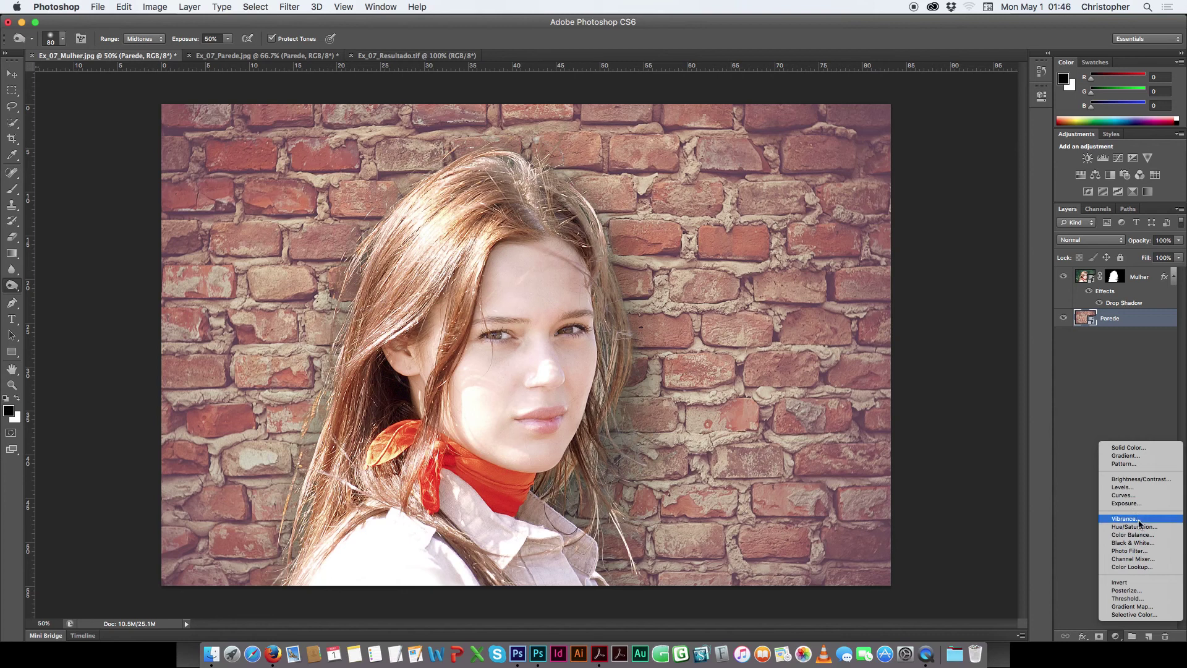
{"action": "left_click", "coordinate": [1140, 535]}
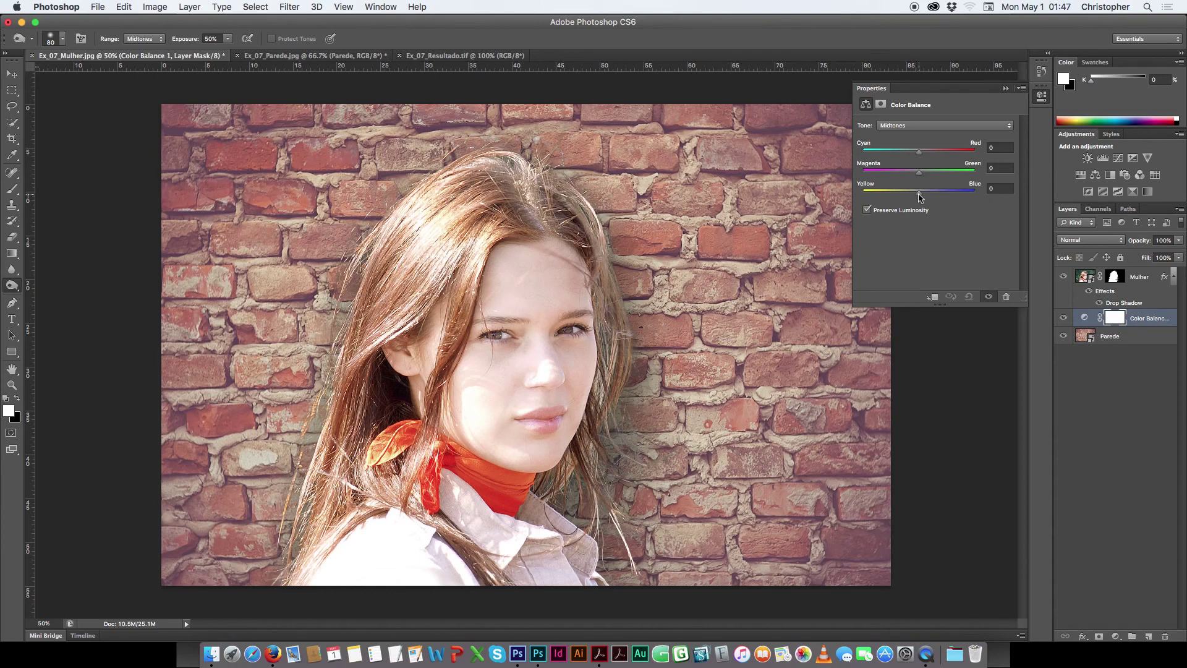
{"action": "left_click_drag", "start_coordinate": [920, 195], "coordinate": [840, 178]}
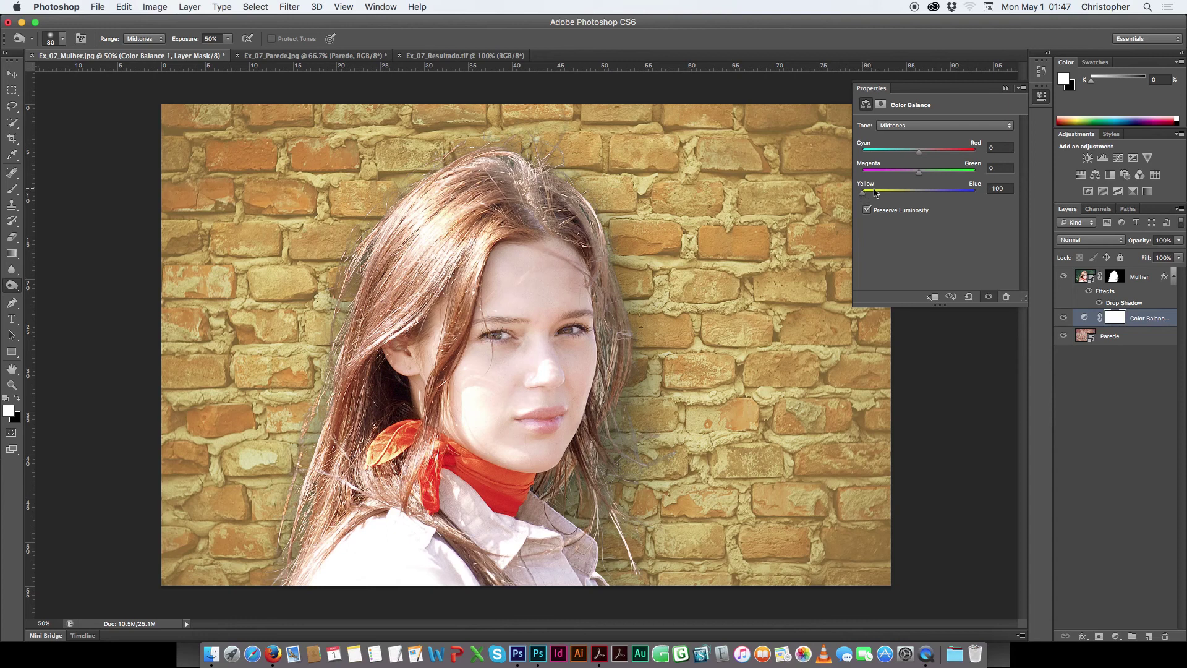
{"action": "left_click_drag", "start_coordinate": [910, 194], "coordinate": [907, 196]}
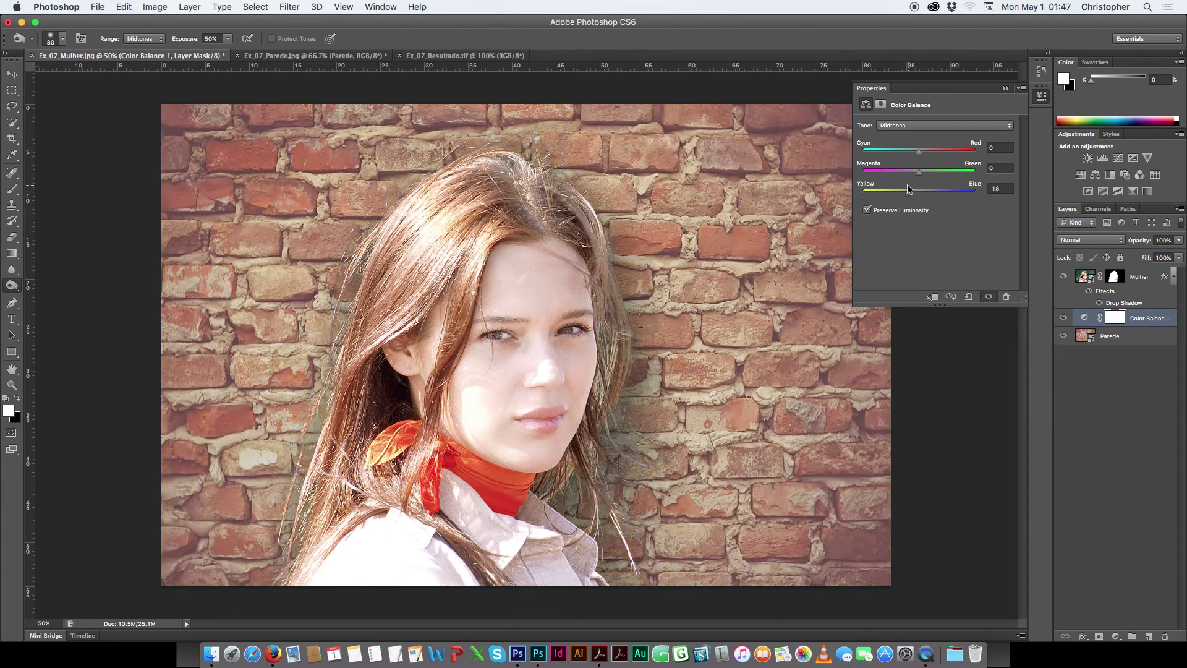
{"action": "mouse_move", "coordinate": [931, 172]}
{"action": "left_mouse_down"}
{"action": "mouse_move", "coordinate": [920, 171]}
{"action": "mouse_move", "coordinate": [930, 155]}
{"action": "left_mouse_up"}
{"action": "left_click_drag", "start_coordinate": [928, 154], "coordinate": [925, 160]}
{"action": "left_click", "coordinate": [1040, 100]}
Step: Compare the wall with and without the Color Balance adjustment, and check the composite against Ex_07_Resultado.tif
{"action": "left_click", "coordinate": [1065, 318]}
{"action": "left_click", "coordinate": [1064, 318]}
{"action": "left_click", "coordinate": [1065, 317]}
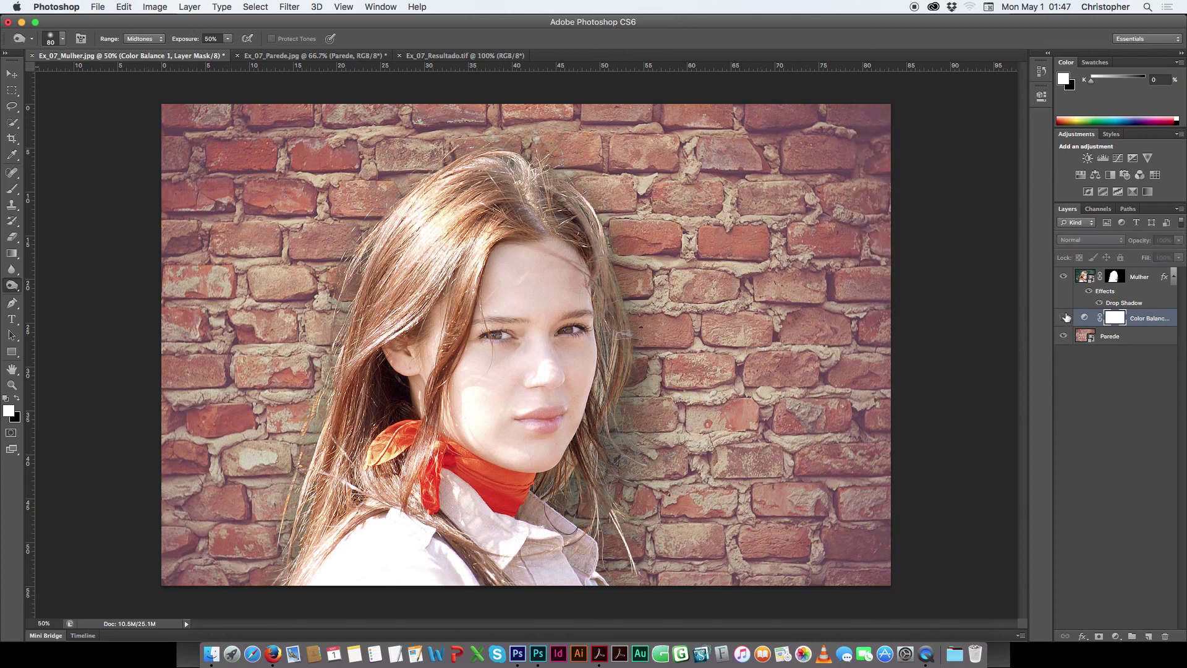
{"action": "left_click", "coordinate": [1066, 316]}
{"action": "left_click", "coordinate": [1066, 315]}
{"action": "left_click", "coordinate": [1067, 315]}
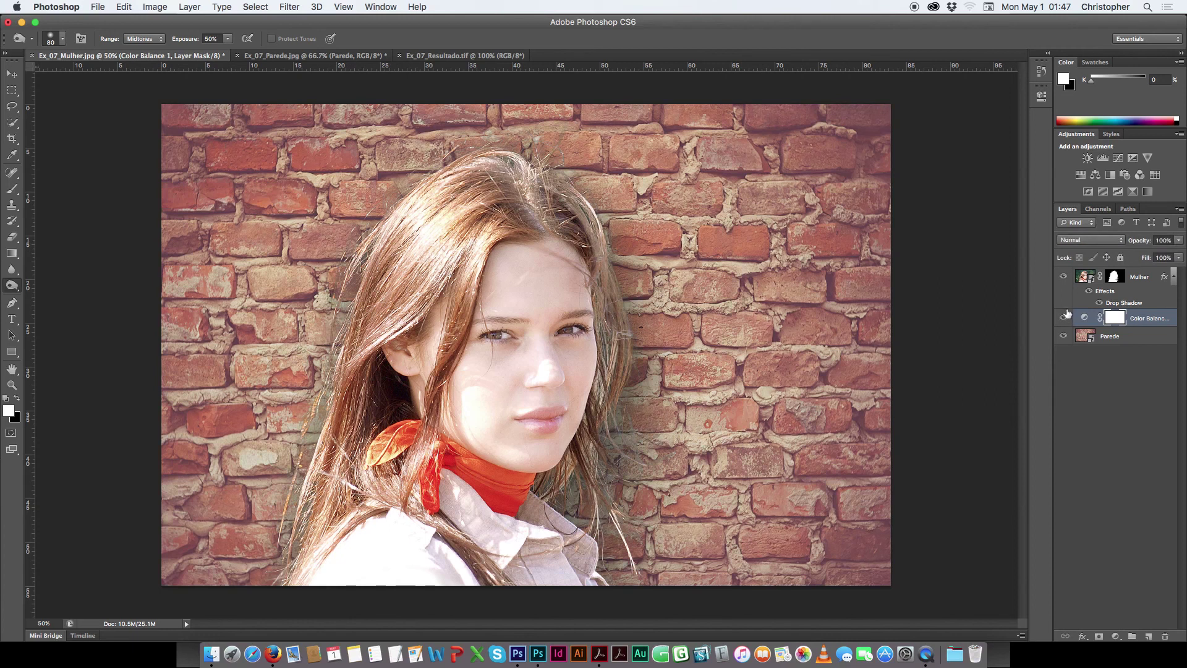
{"action": "left_click", "coordinate": [1064, 317]}
{"action": "left_click", "coordinate": [1064, 318]}
{"action": "left_click", "coordinate": [437, 55]}
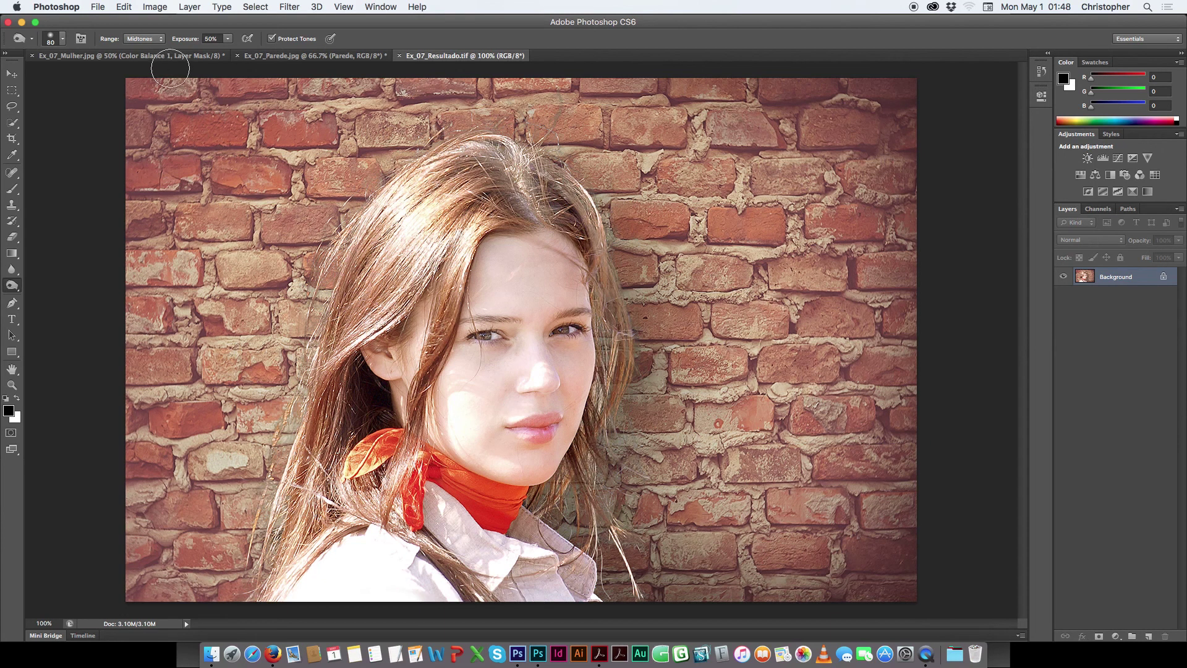
{"action": "left_click", "coordinate": [165, 56]}
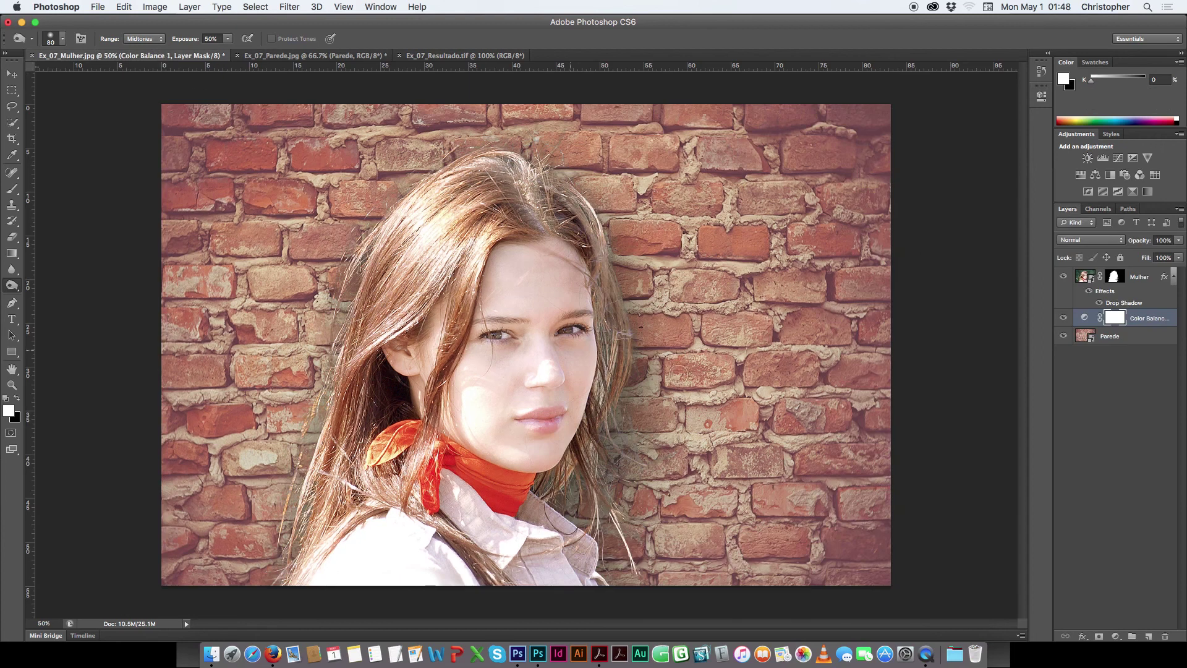
Step: Rename the Color Balance adjustment layer as Cor
{"action": "double_click", "coordinate": [1144, 319]}
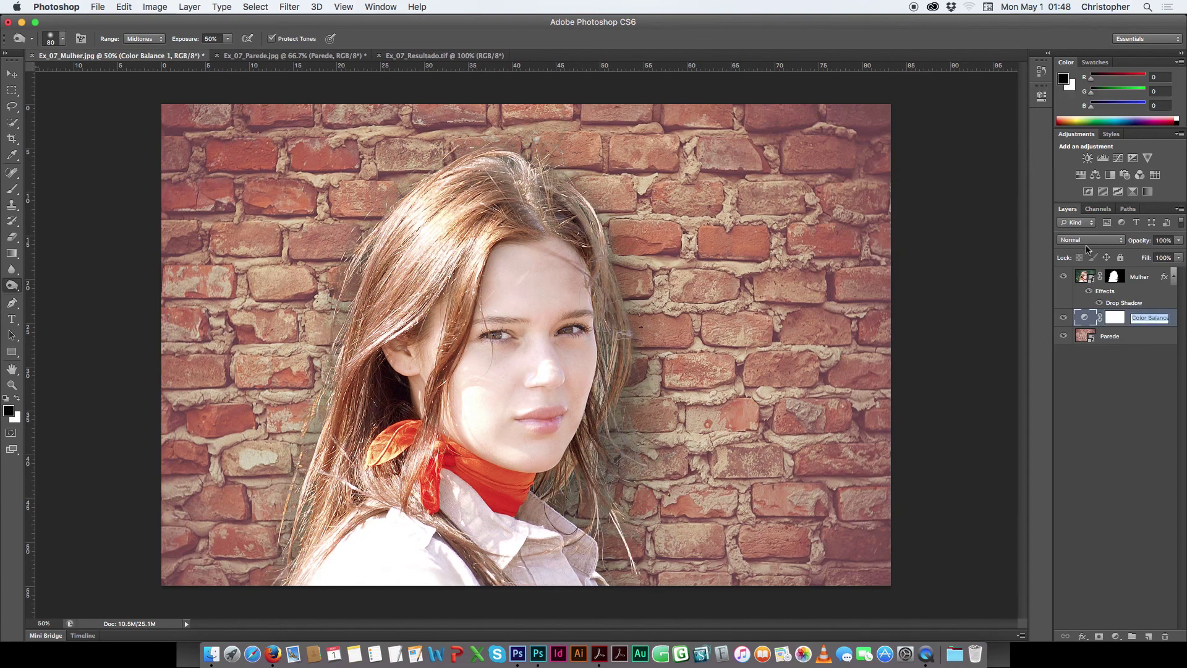
{"action": "type", "text": "Cor"}
{"action": "key", "text": "Return"}
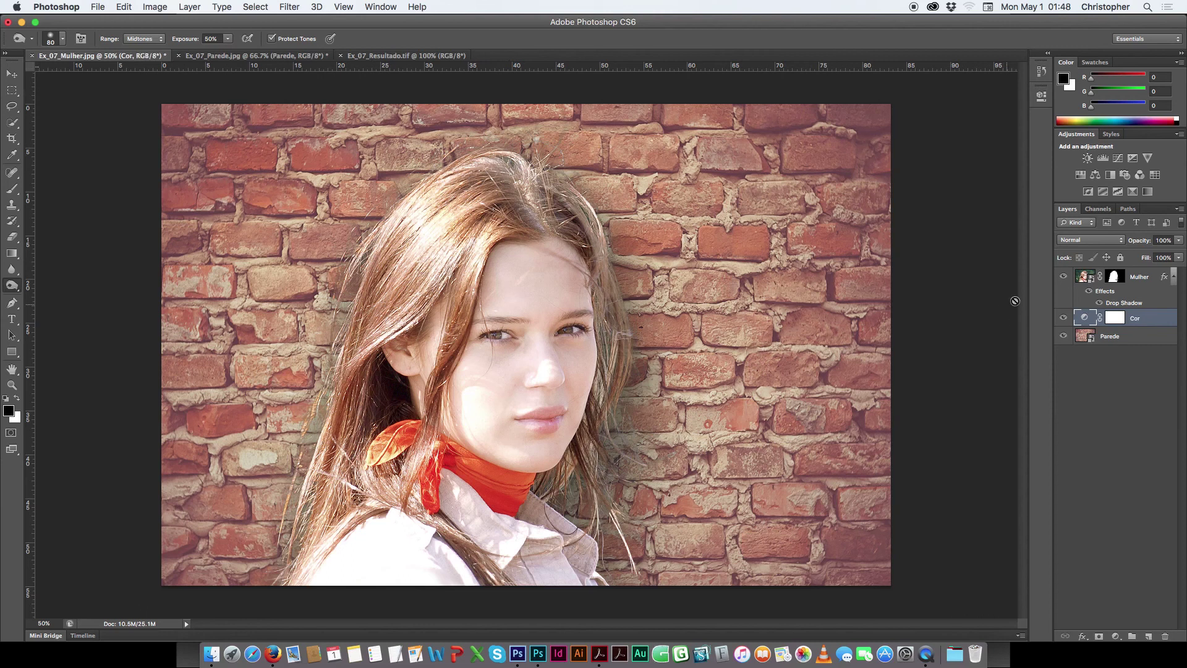
Step: Create a new layer above Cor, name it Sombra Complementar and set its blend mode to Multiply
{"action": "left_click", "coordinate": [1149, 637]}
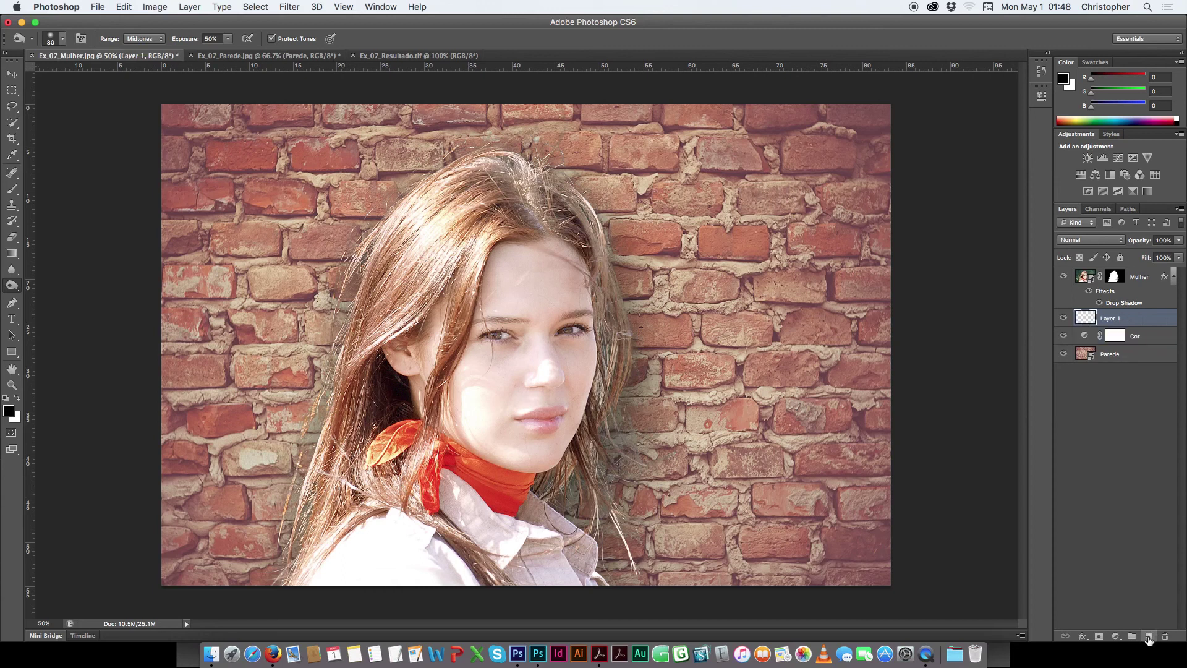
{"action": "double_click", "coordinate": [1104, 319]}
{"action": "type", "text": "Sombra Complementar"}
{"action": "key", "text": "Return"}
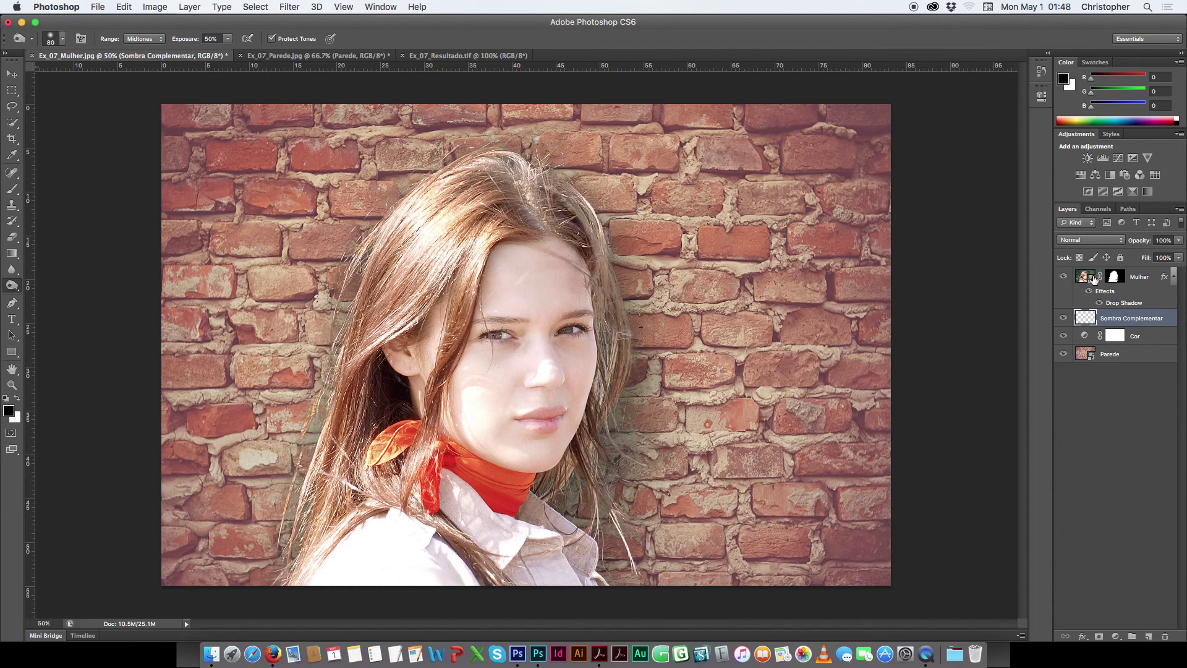
{"action": "left_click", "coordinate": [1085, 243]}
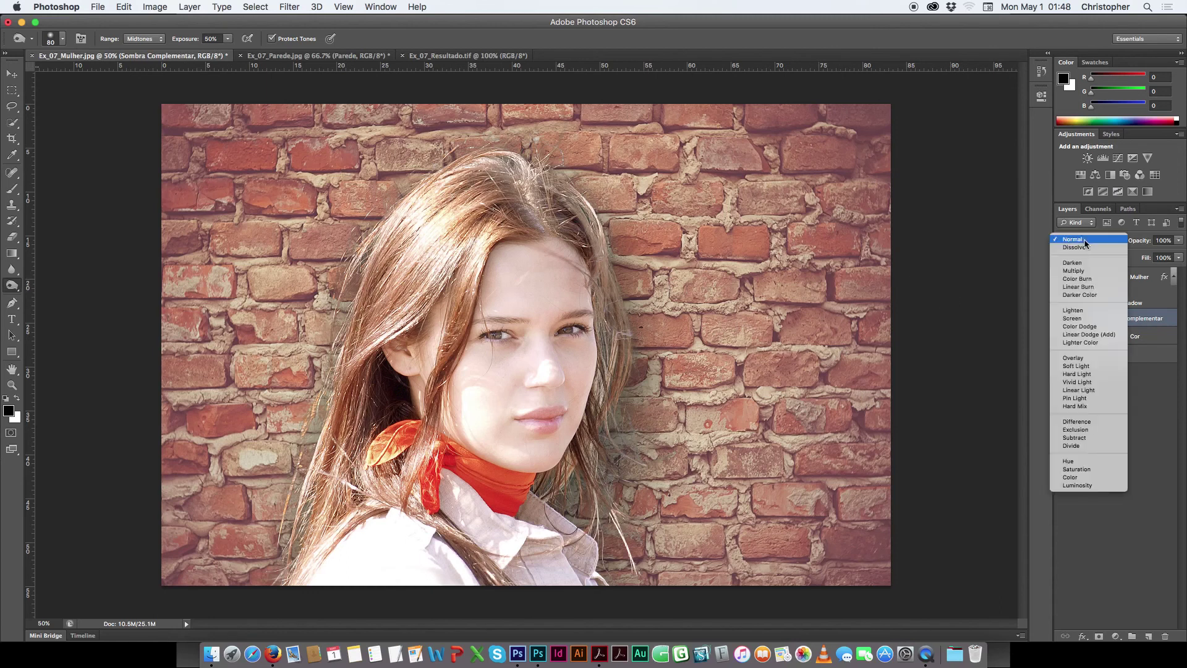
{"action": "left_click", "coordinate": [1076, 271]}
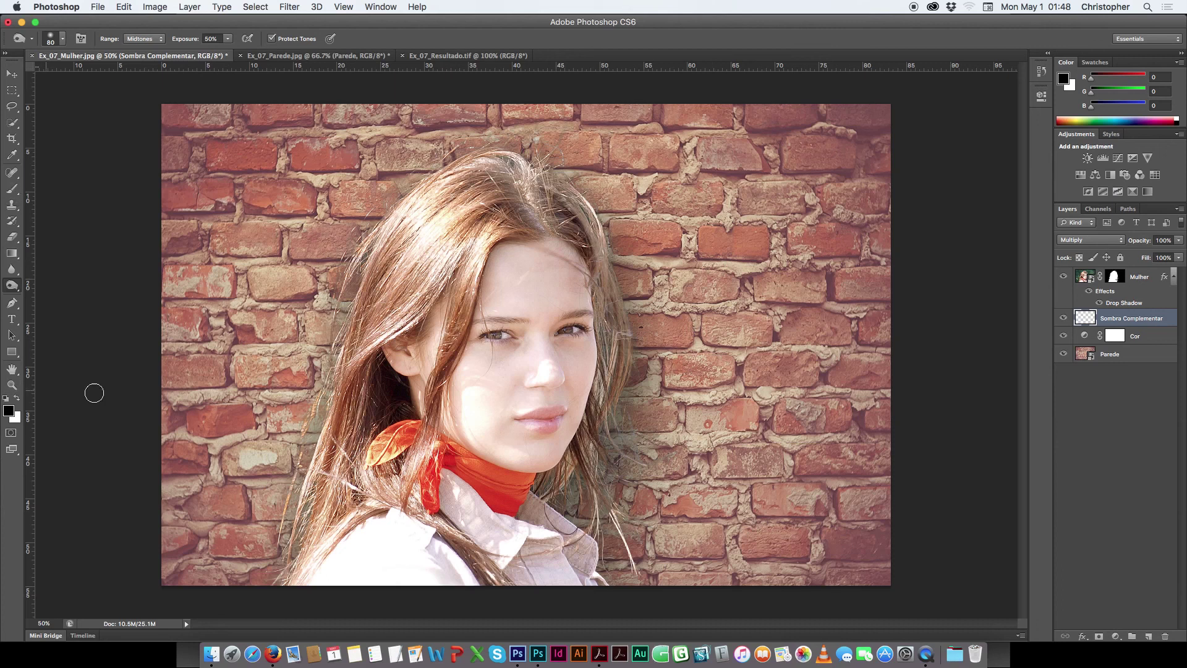
{"action": "key", "text": "bracketright"}
{"action": "key", "text": "bracketright"}
{"action": "key", "text": "bracketright"}
{"action": "key", "text": "bracketright"}
{"action": "key", "text": "bracketright"}
{"action": "key", "text": "bracketright"}
{"action": "key", "text": "bracketright"}
{"action": "key", "text": "bracketright"}
{"action": "key", "text": "bracketright"}
{"action": "key", "text": "bracketright"}
{"action": "key", "text": "bracketright"}
{"action": "key", "text": "bracketright"}
{"action": "key", "text": "bracketright"}
{"action": "key", "text": "bracketright"}
Step: Paint a soft black shadow across the lower-right part of the wall with a 1000 px Brush at 20% opacity
{"action": "key", "text": "super+minus"}
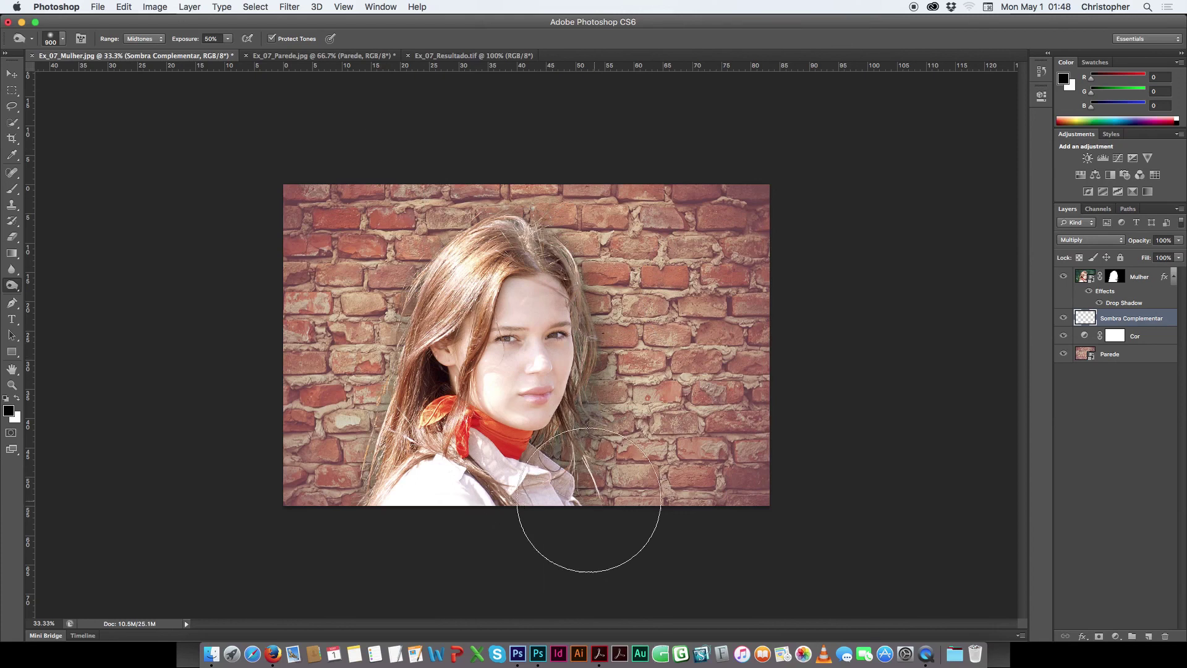
{"action": "left_click", "coordinate": [12, 188]}
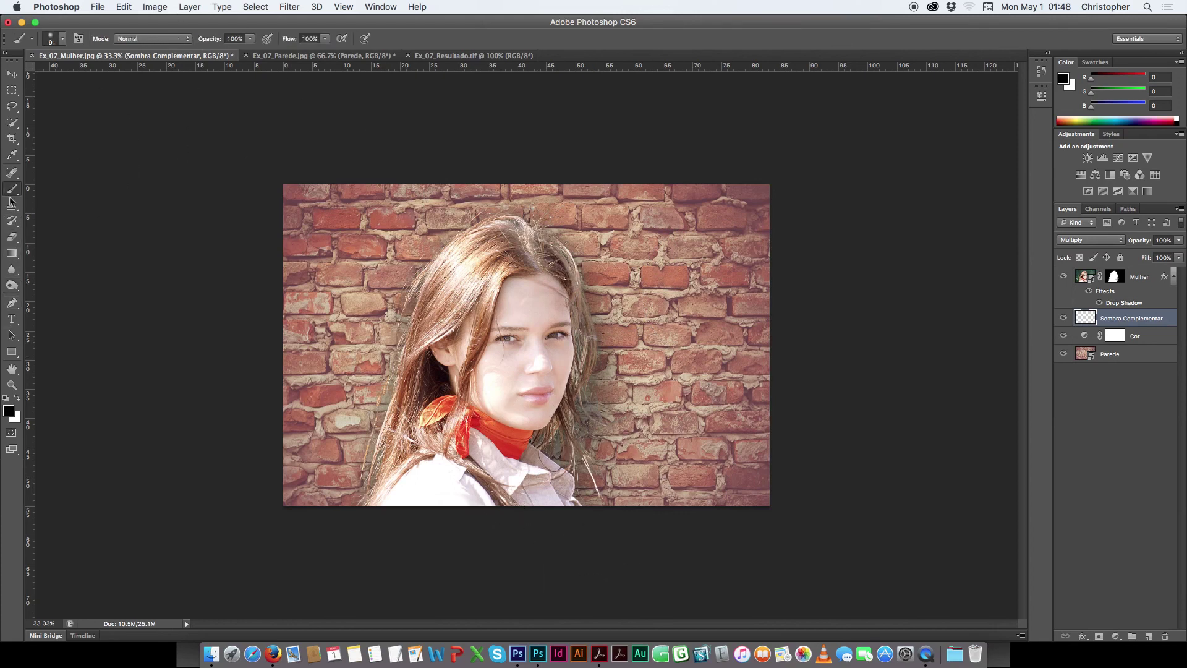
{"action": "left_click", "coordinate": [234, 38]}
{"action": "type", "text": "20"}
{"action": "key", "text": "Return"}
{"action": "key", "text": "bracketright"}
{"action": "key", "text": "bracketright"}
{"action": "key", "text": "bracketright"}
{"action": "key", "text": "bracketright"}
{"action": "key", "text": "bracketright"}
{"action": "key", "text": "bracketright"}
{"action": "key", "text": "bracketright"}
{"action": "key", "text": "bracketright"}
{"action": "key", "text": "bracketright"}
{"action": "key", "text": "bracketright"}
{"action": "key", "text": "bracketright"}
{"action": "key", "text": "bracketright"}
{"action": "key", "text": "bracketright"}
{"action": "key", "text": "bracketright"}
{"action": "key", "text": "bracketright"}
{"action": "key", "text": "bracketright"}
{"action": "left_click_drag", "start_coordinate": [643, 543], "coordinate": [623, 530]}
{"action": "mouse_move", "coordinate": [719, 526]}
{"action": "left_mouse_down"}
{"action": "mouse_move", "coordinate": [691, 525]}
{"action": "mouse_move", "coordinate": [750, 528]}
{"action": "mouse_move", "coordinate": [797, 482]}
{"action": "mouse_move", "coordinate": [833, 494]}
{"action": "mouse_move", "coordinate": [816, 421]}
{"action": "mouse_move", "coordinate": [731, 527]}
{"action": "mouse_move", "coordinate": [616, 526]}
{"action": "mouse_move", "coordinate": [613, 509]}
{"action": "mouse_move", "coordinate": [631, 569]}
{"action": "mouse_move", "coordinate": [841, 515]}
{"action": "left_mouse_up"}
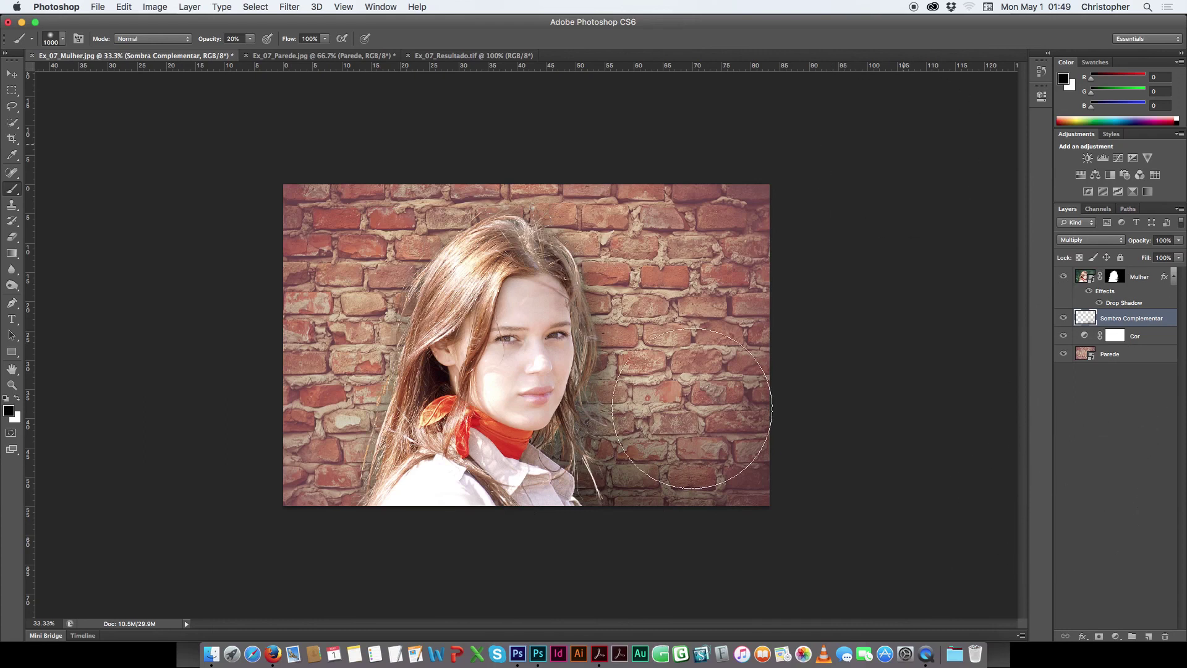
Step: Set the Sombra Complementar layer's opacity to 75%
{"action": "left_click", "coordinate": [1111, 396]}
{"action": "left_click", "coordinate": [1123, 322]}
{"action": "left_click", "coordinate": [1163, 240]}
{"action": "type", "text": "7"}
{"action": "key", "text": "Return"}
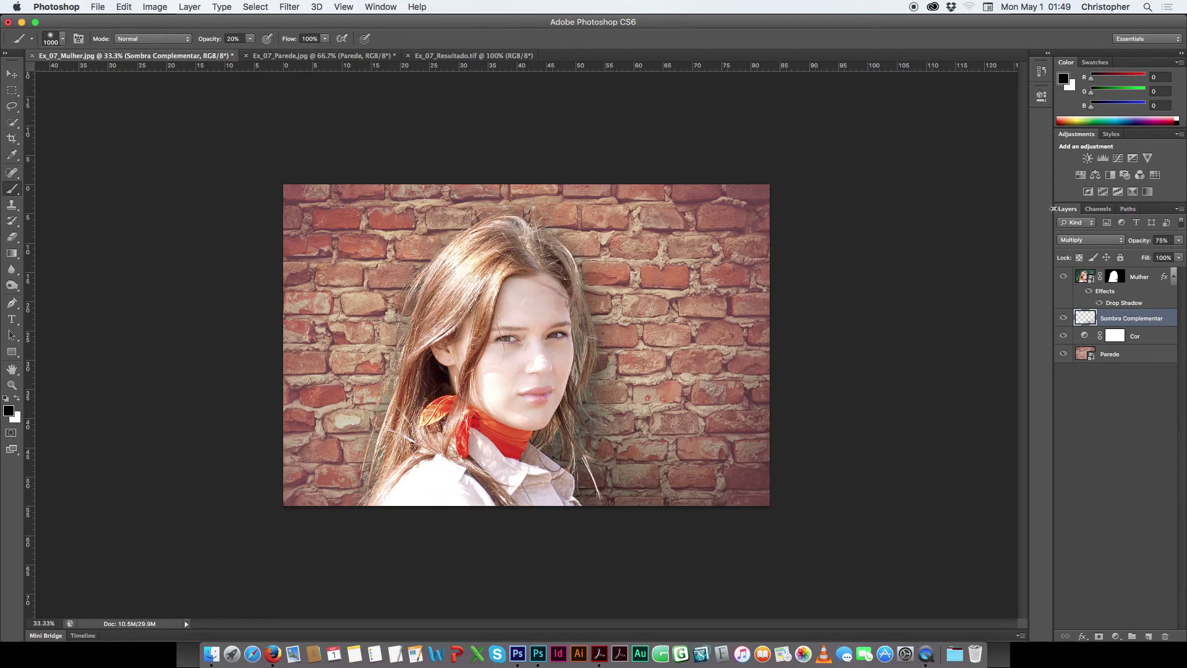
Step: Select all the layers from Mulher down to Parede and convert them into a single smart object
{"action": "key", "text": "super+plus"}
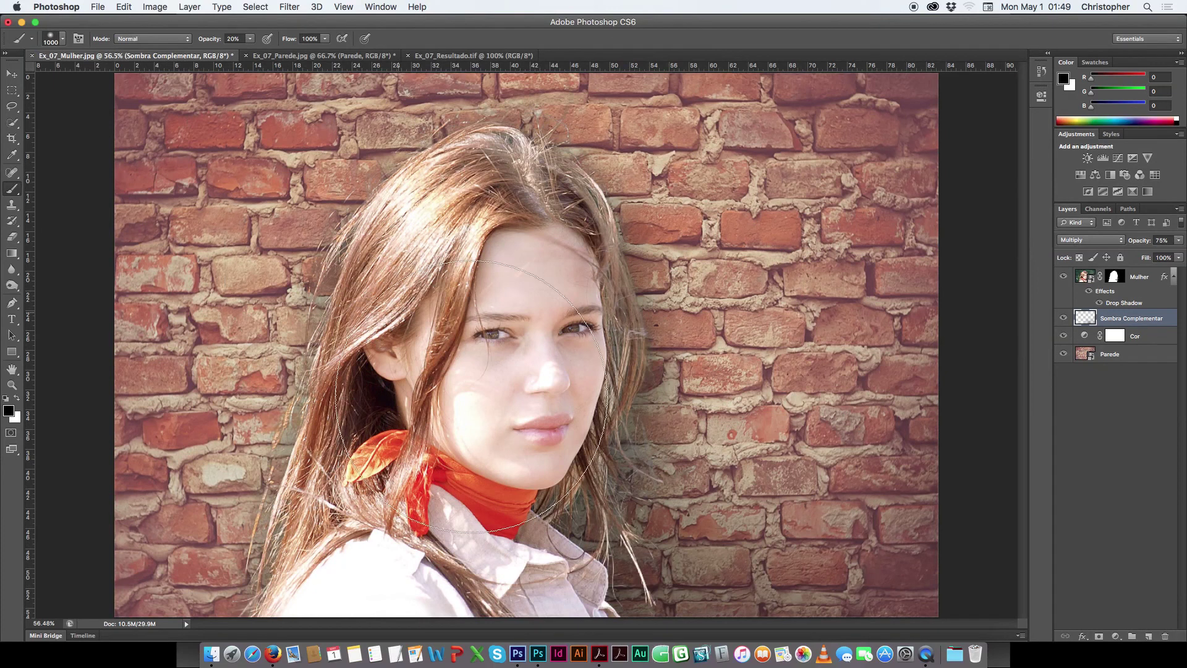
{"action": "key", "text": "super+minus"}
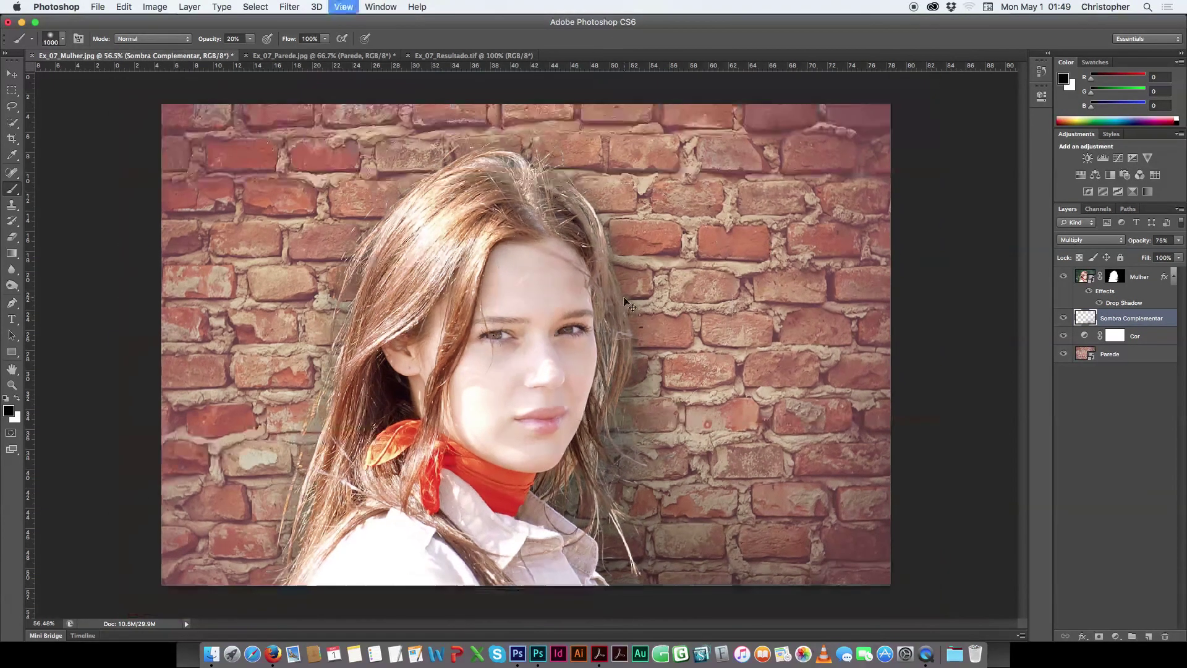
{"action": "key", "text": "v"}
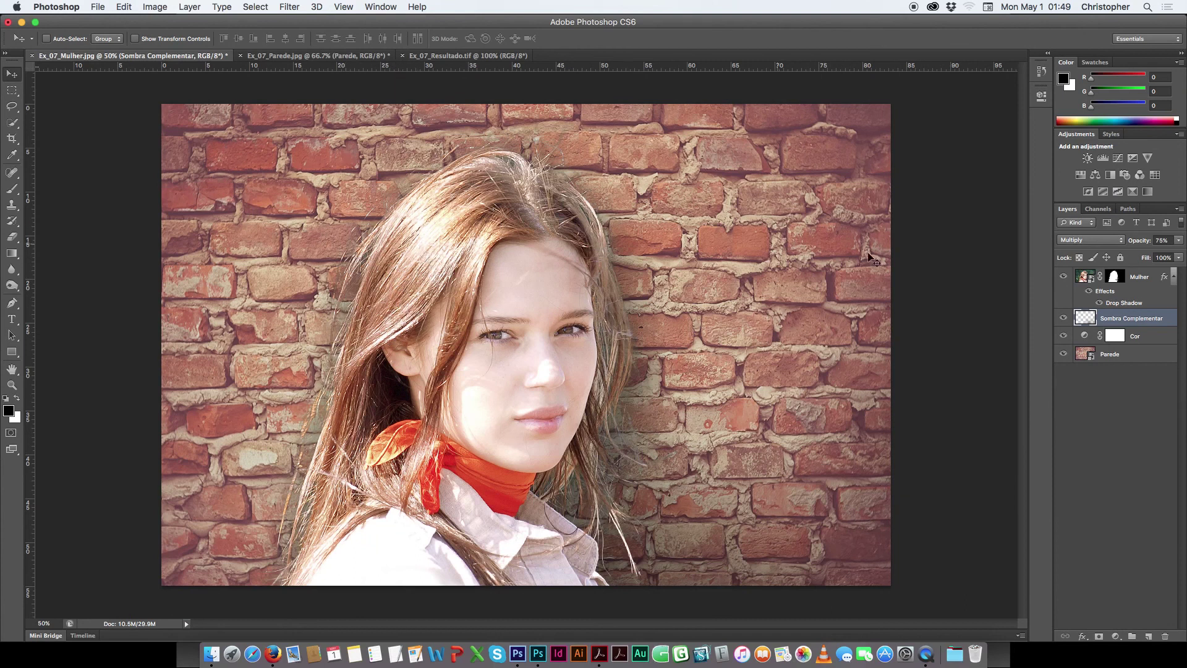
{"action": "left_click", "coordinate": [1133, 279]}
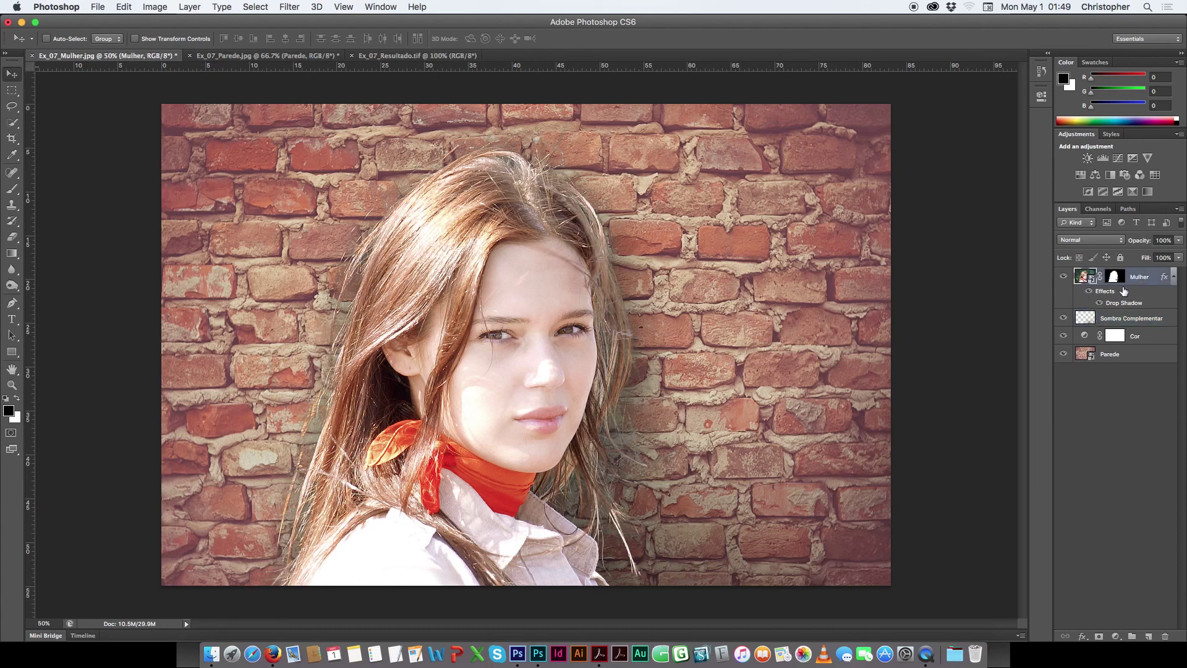
{"action": "left_click", "coordinate": [1110, 358], "text": "shift"}
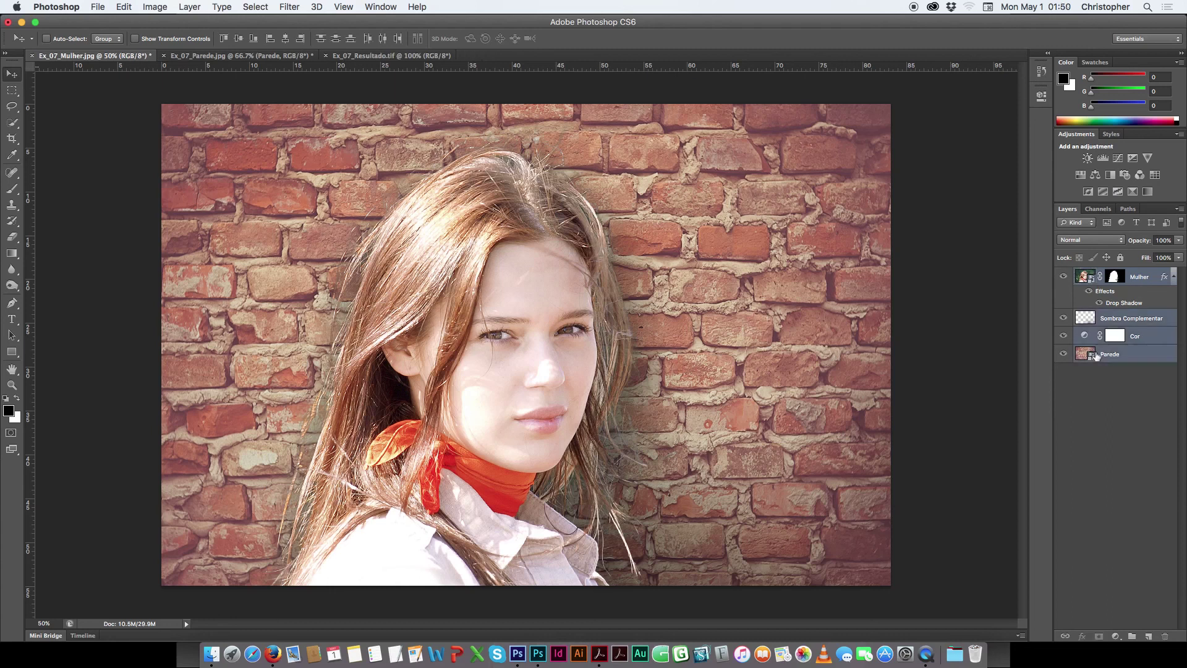
{"action": "right_click", "coordinate": [1137, 281]}
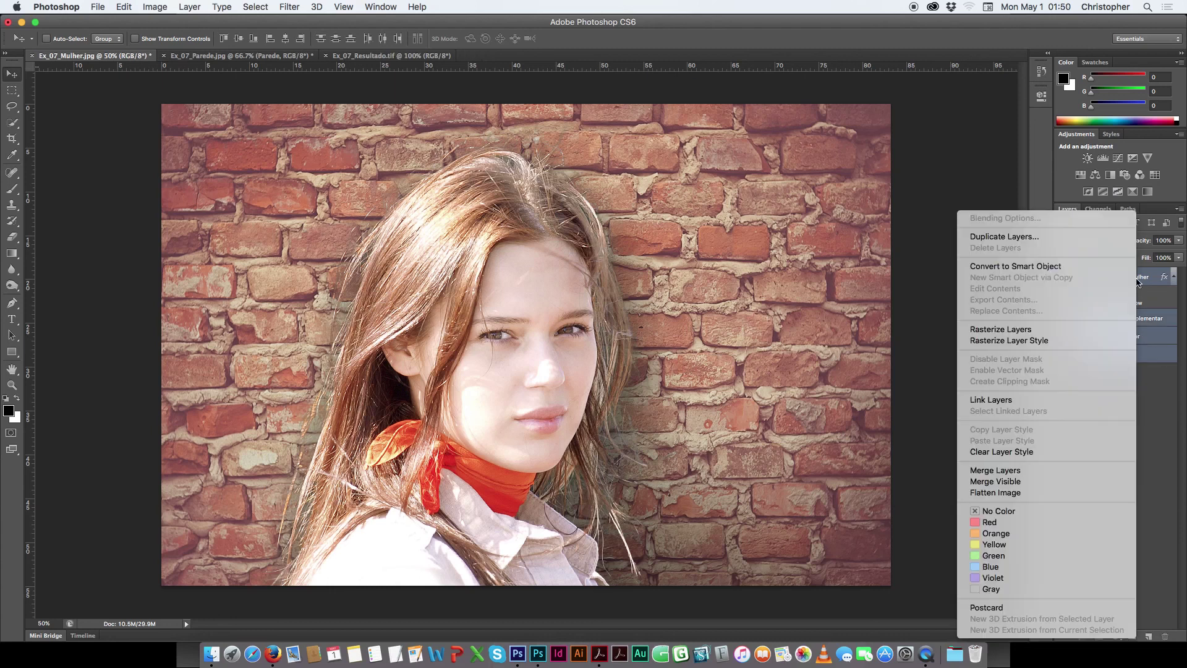
{"action": "left_click", "coordinate": [1051, 270]}
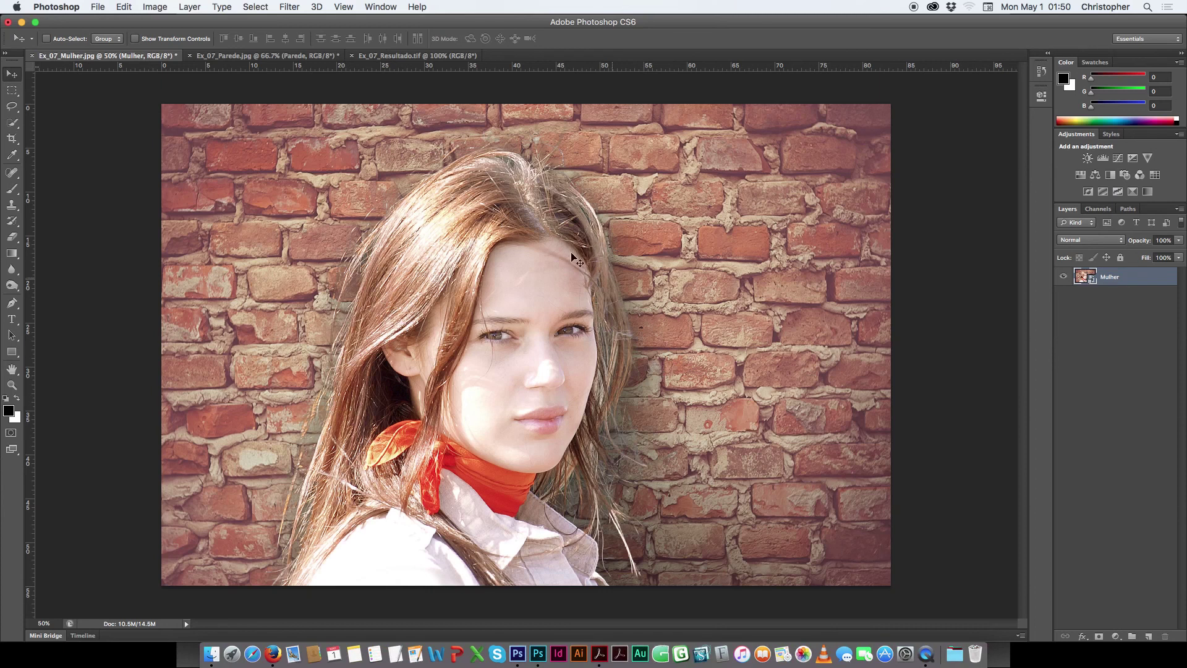
Step: Resample the merged image to a height of 847 pixels with its proportions constrained
{"action": "left_click", "coordinate": [162, 8]}
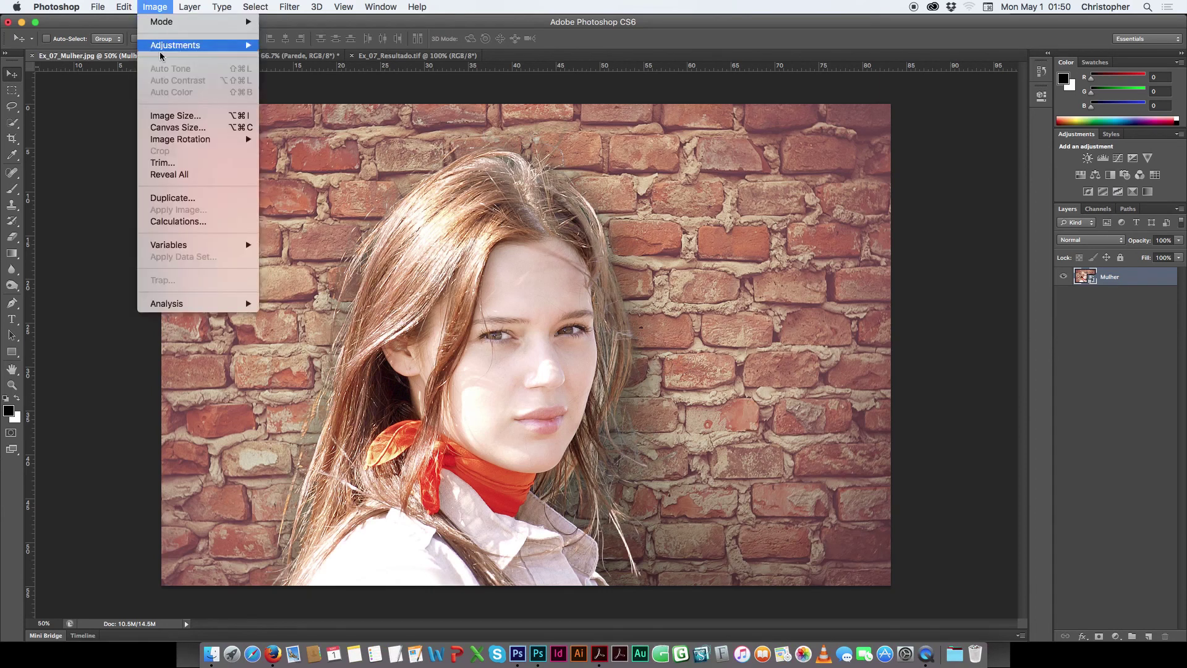
{"action": "left_click", "coordinate": [190, 117]}
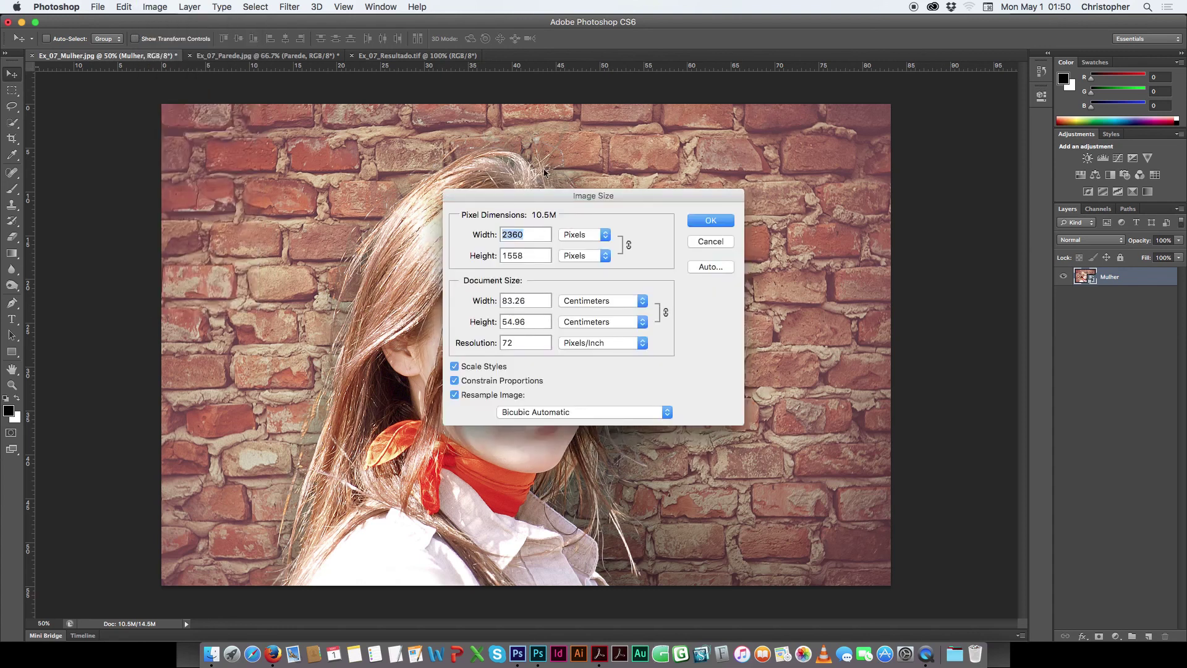
{"action": "type", "text": "1280"}
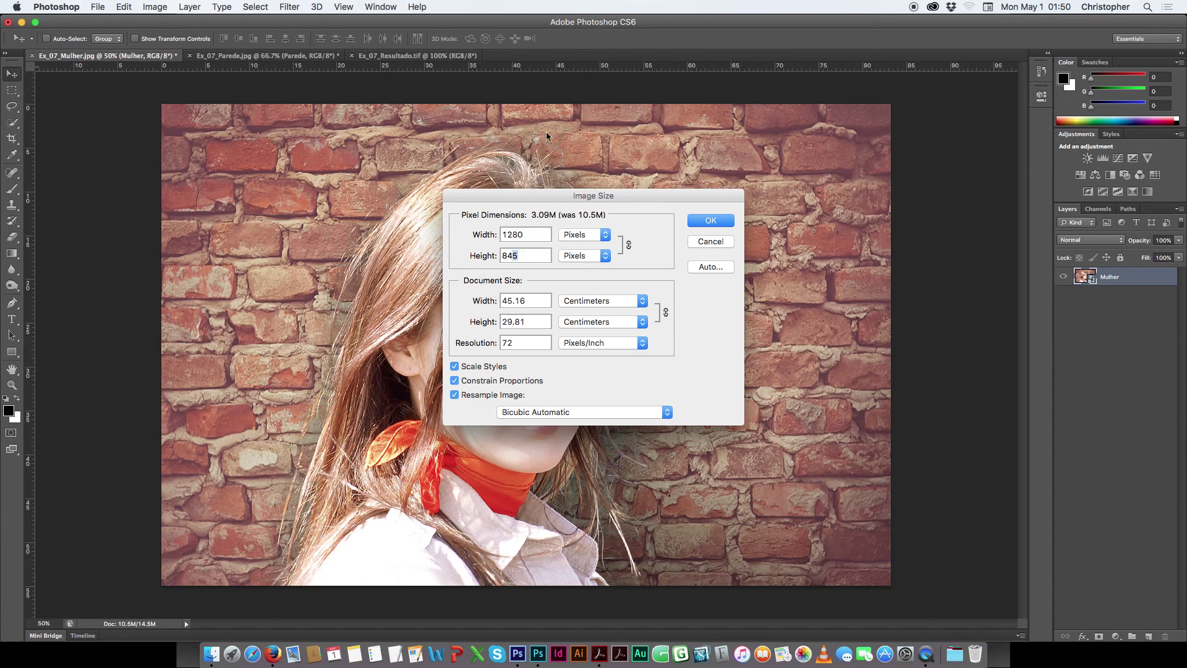
{"action": "type", "text": "7"}
{"action": "left_click", "coordinate": [699, 221]}
{"action": "key", "text": "super+0"}
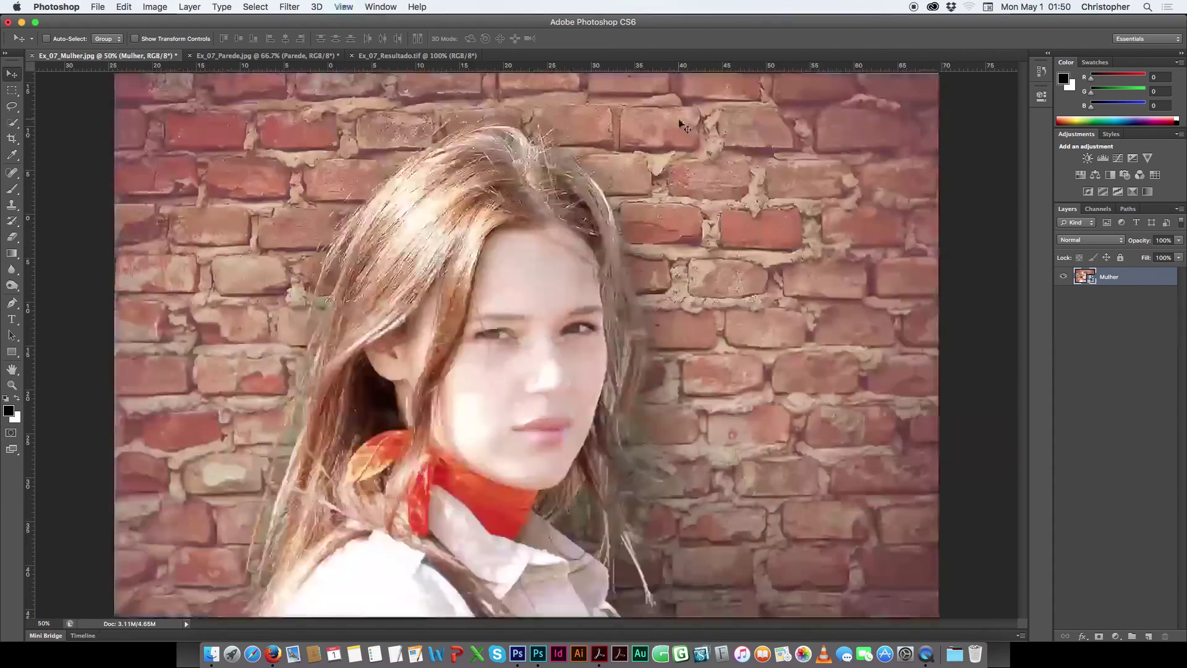
{"action": "key", "text": "super+1"}
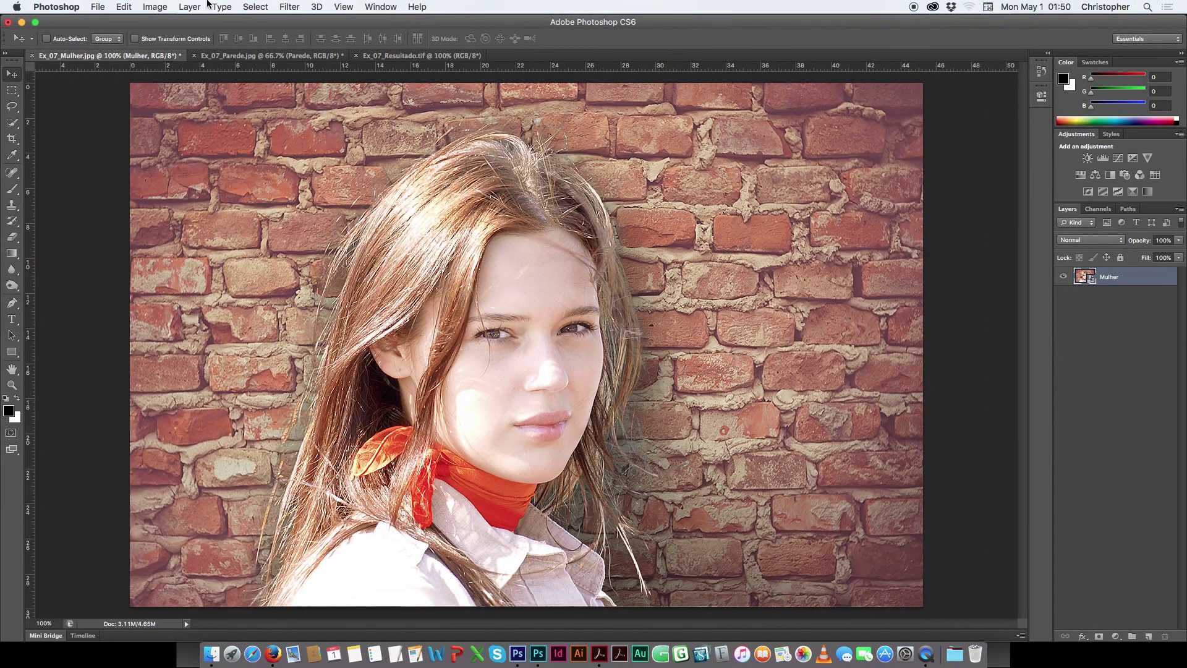
Step: Trim the canvas to 1280 pixels wide, keeping the centre anchor and accepting the clipping
{"action": "left_click", "coordinate": [154, 9]}
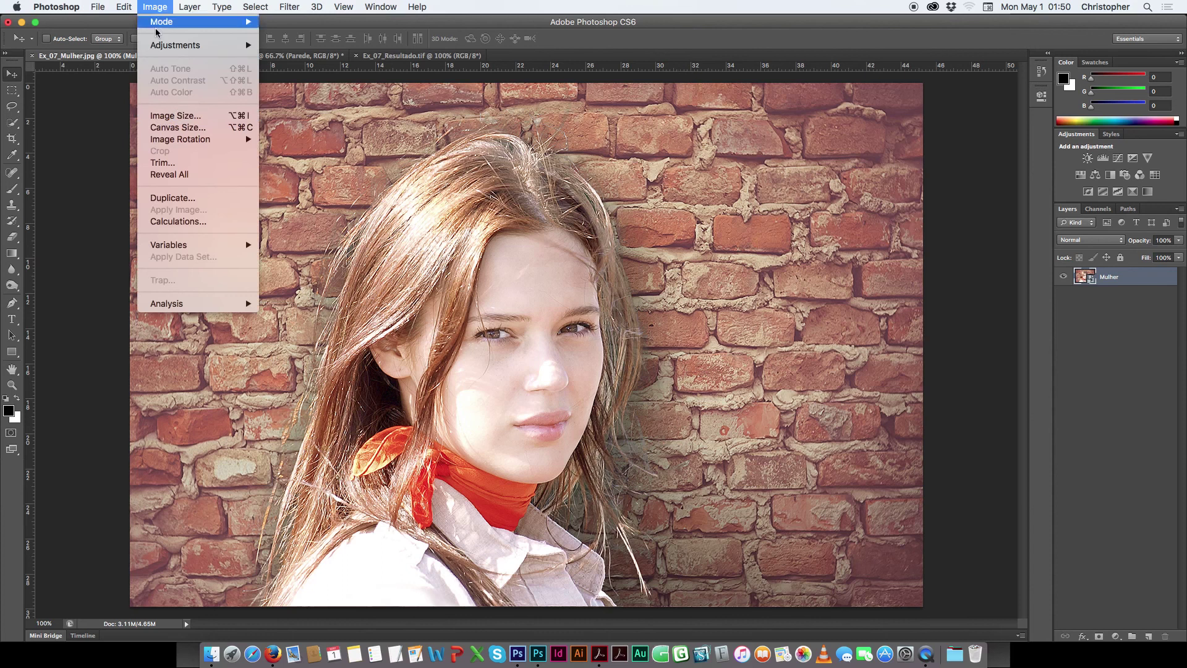
{"action": "left_click", "coordinate": [176, 128]}
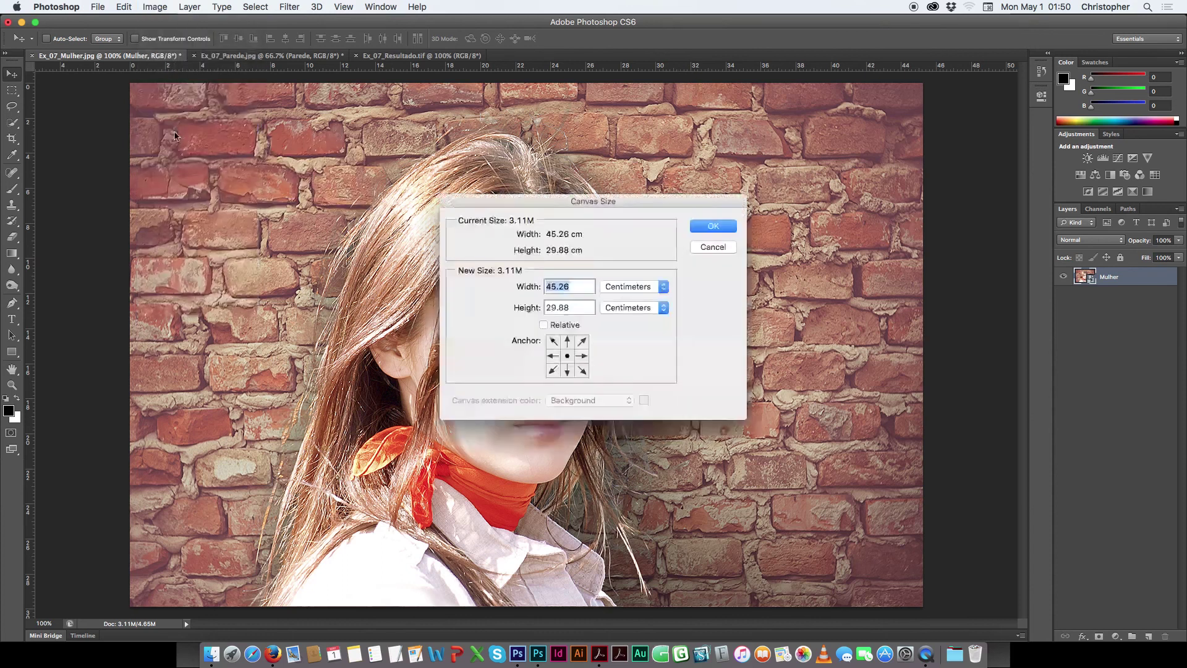
{"action": "left_click", "coordinate": [621, 293]}
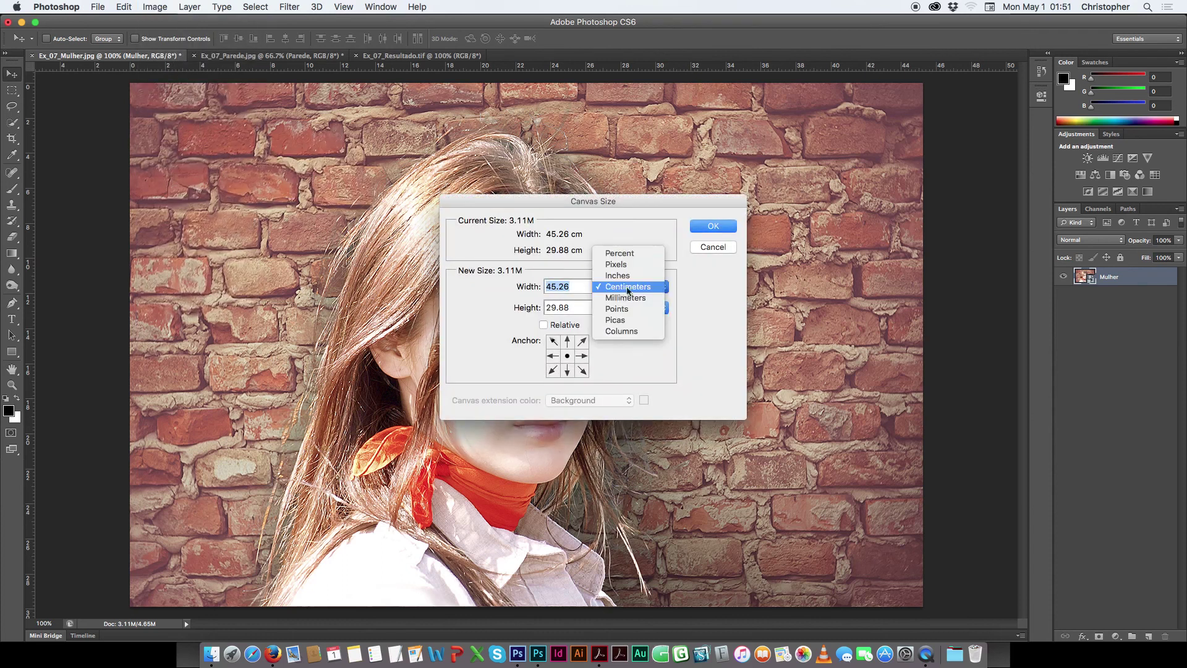
{"action": "left_click", "coordinate": [628, 269]}
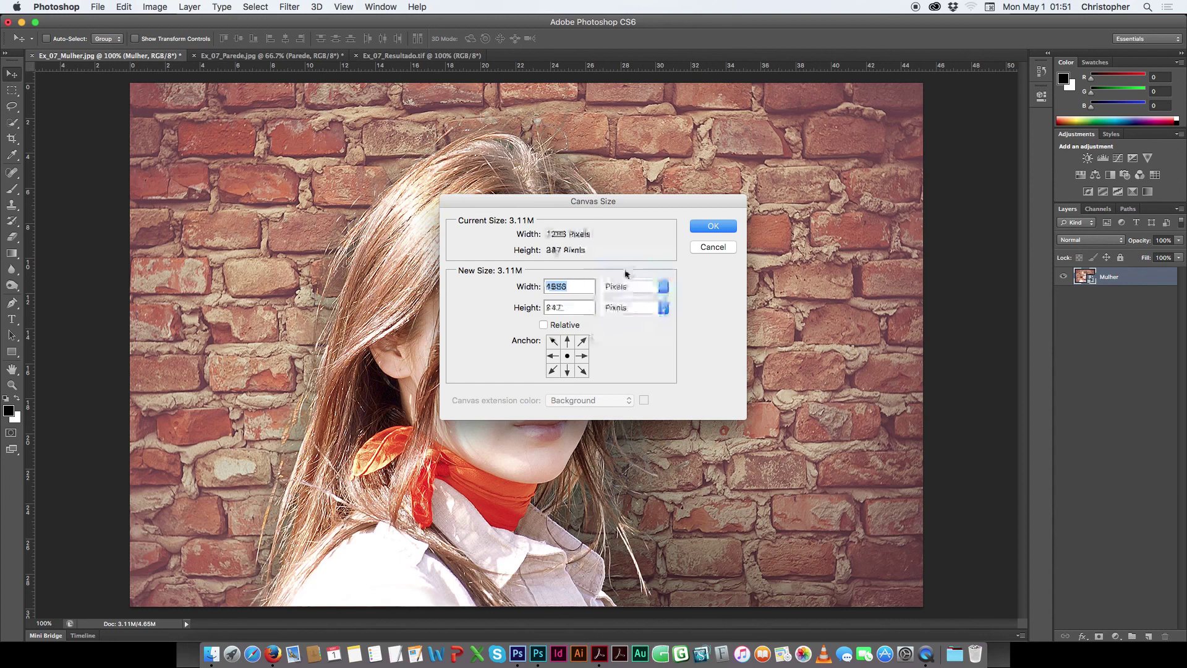
{"action": "left_click", "coordinate": [578, 287]}
{"action": "left_click_drag", "start_coordinate": [563, 288], "coordinate": [582, 279]}
{"action": "type", "text": "0"}
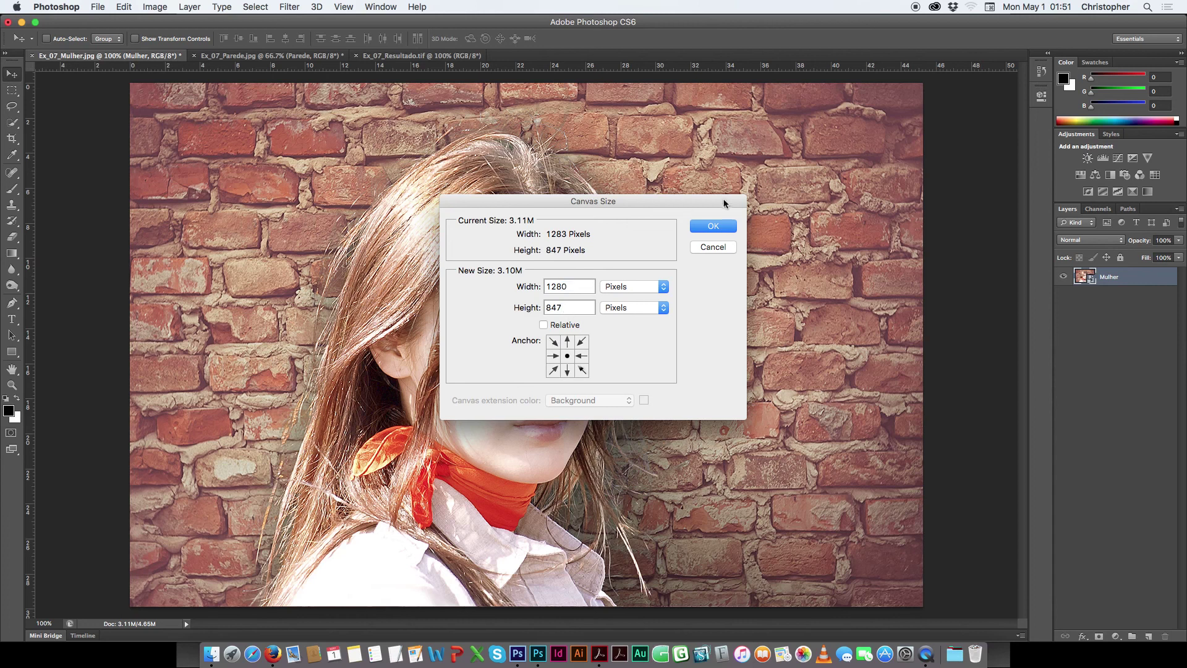
{"action": "left_click", "coordinate": [715, 227]}
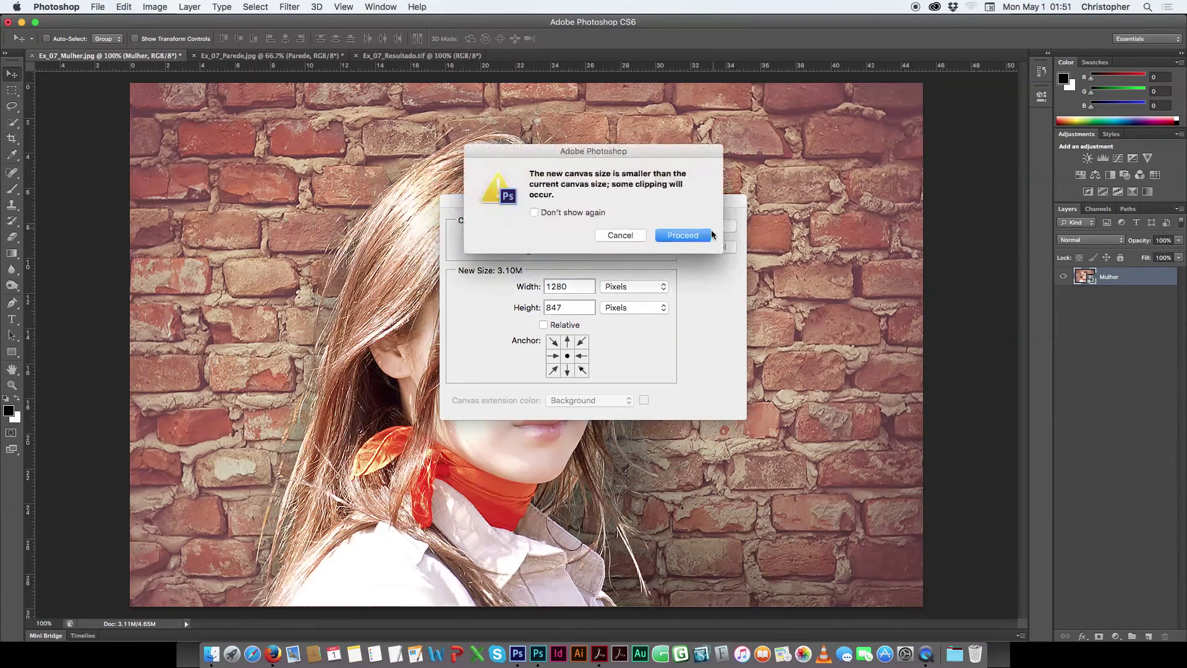
{"action": "left_click", "coordinate": [691, 238]}
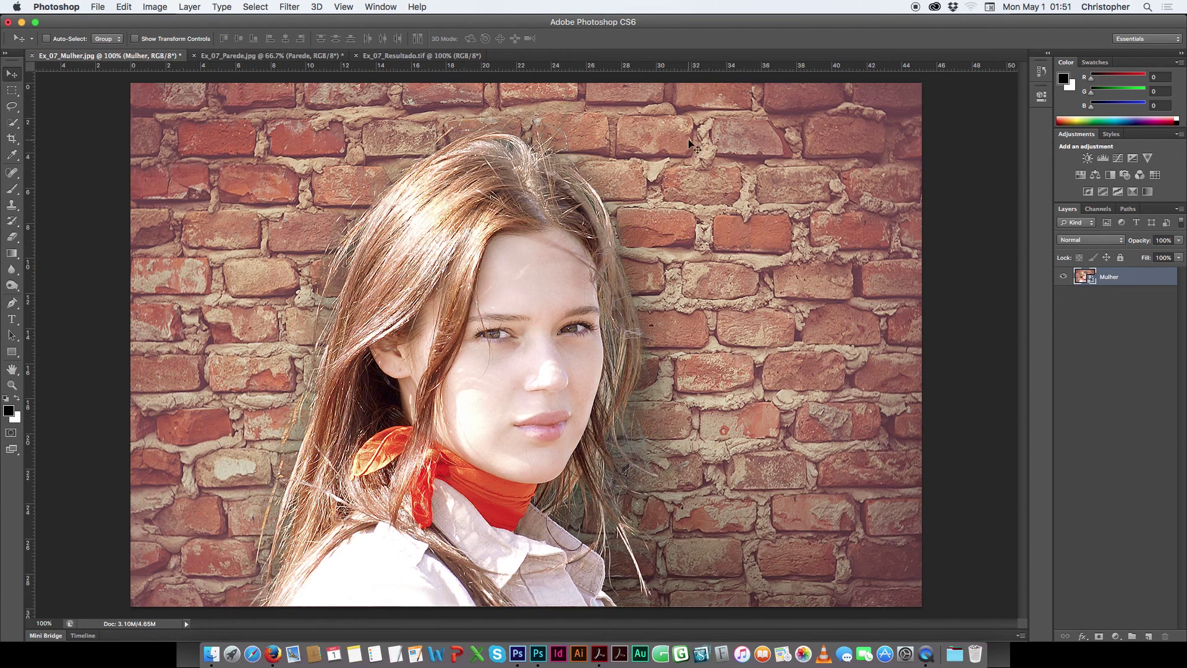
Step: Save a TIFF copy without layers as Ex_07_Mulher_Resultado.tif in the Exercício 07 folder, using LZW compression
{"action": "key", "text": "super+minus"}
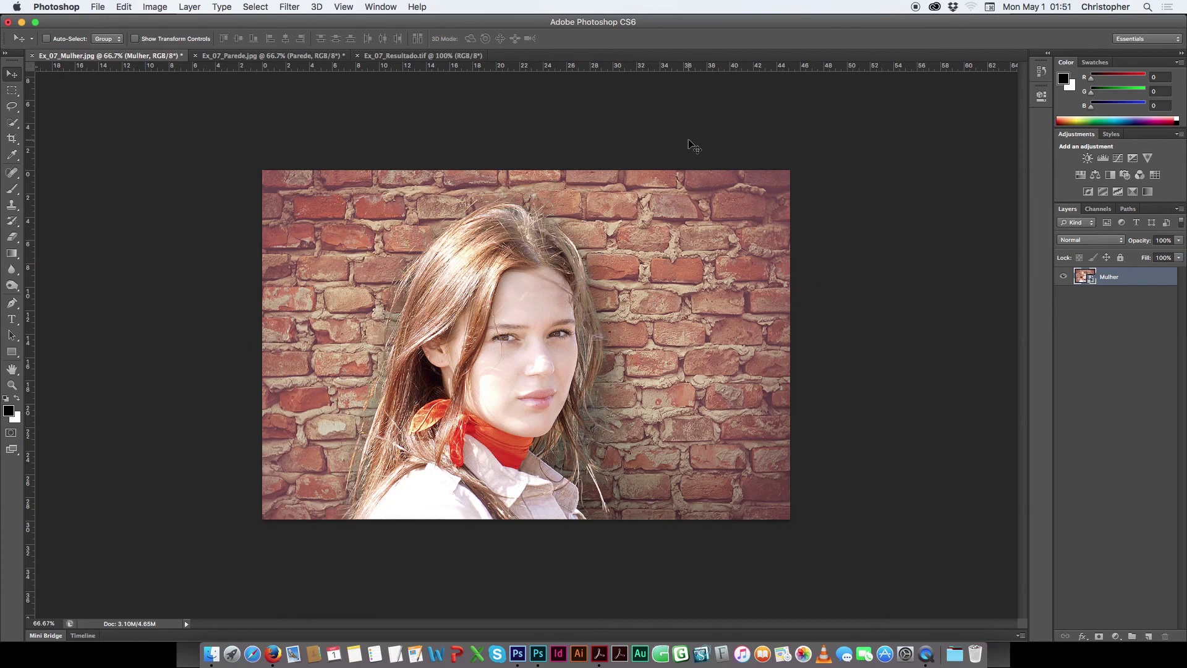
{"action": "left_click", "coordinate": [99, 8]}
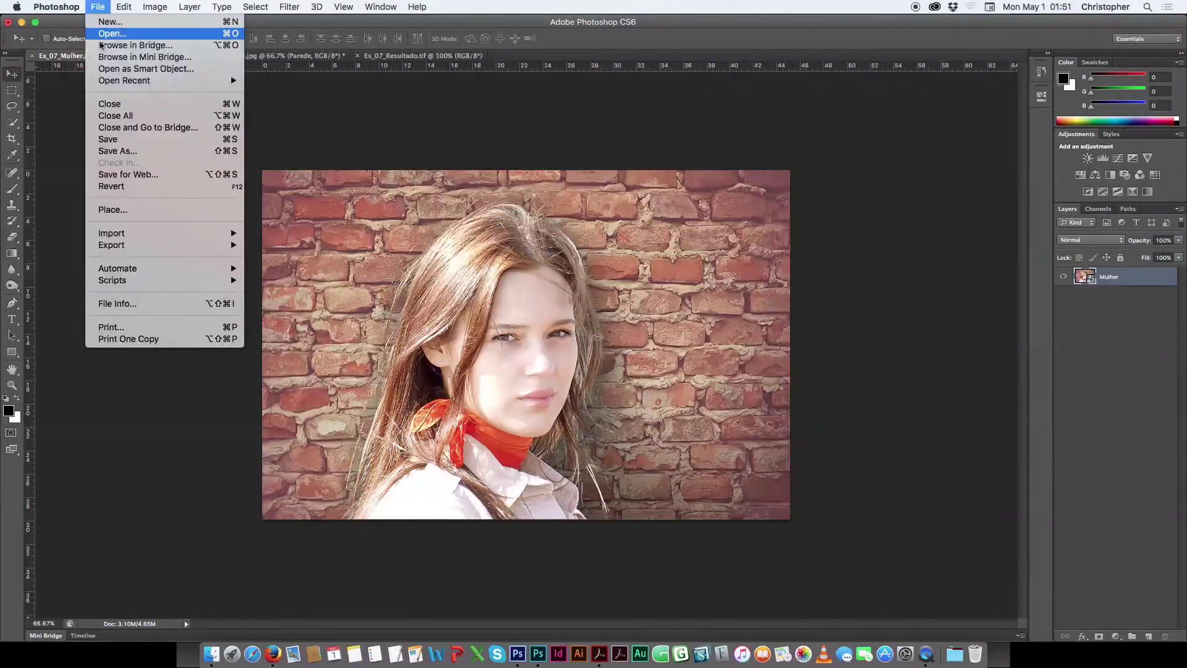
{"action": "left_click", "coordinate": [124, 152]}
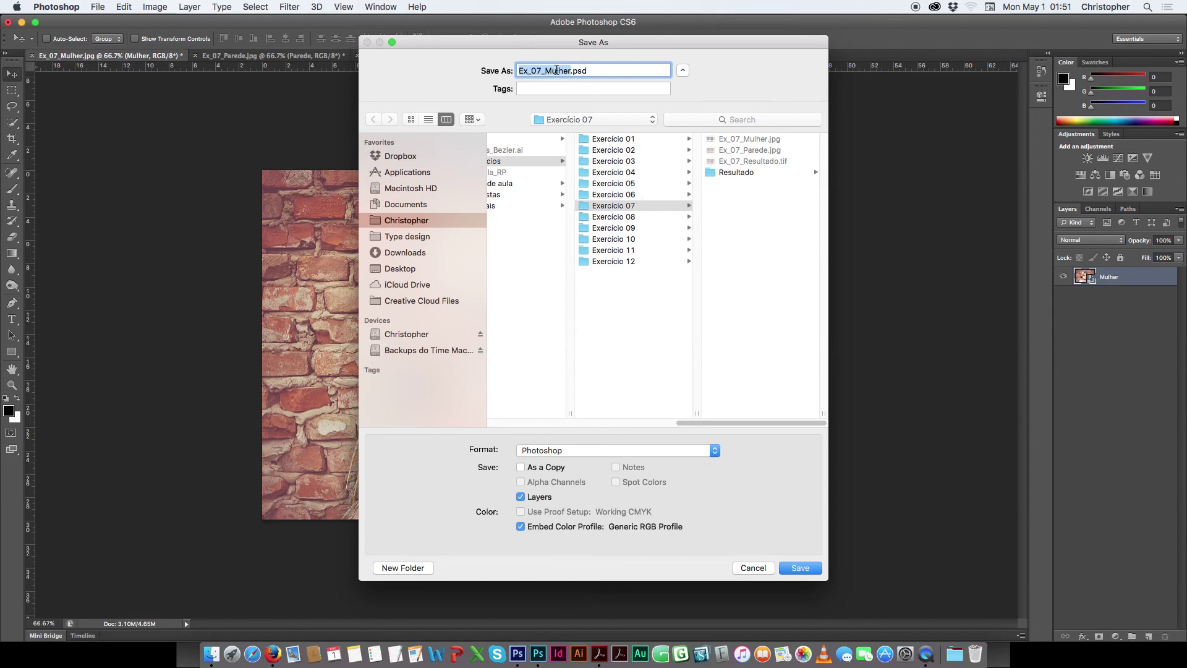
{"action": "left_click", "coordinate": [569, 71]}
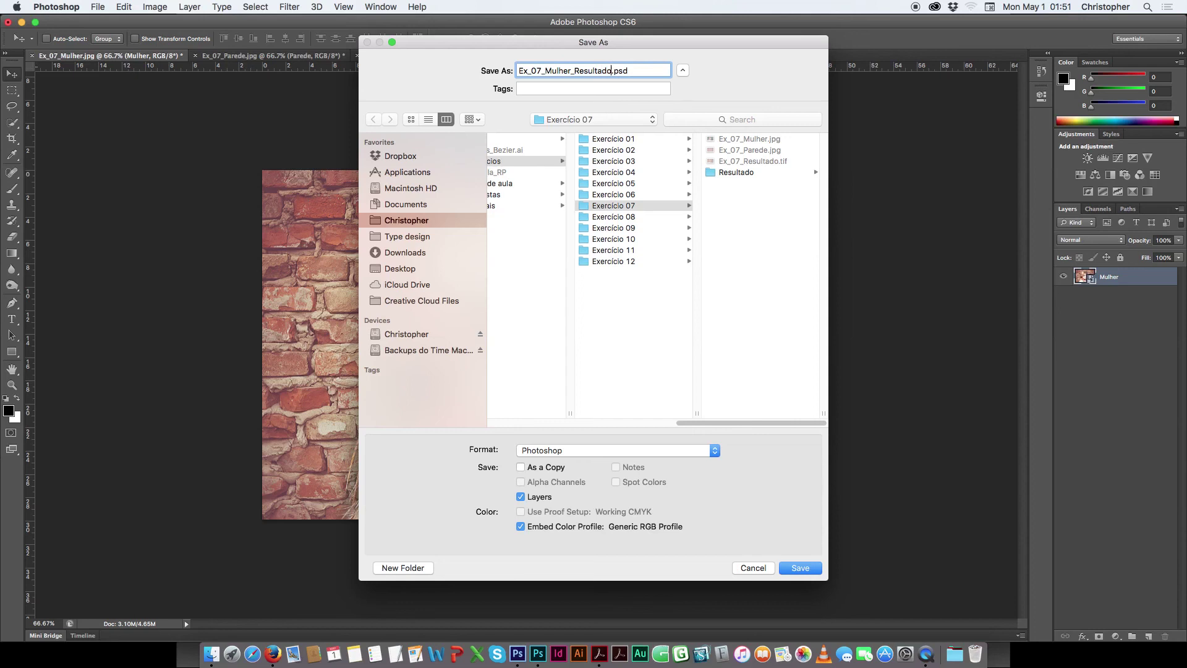
{"action": "left_click", "coordinate": [604, 450]}
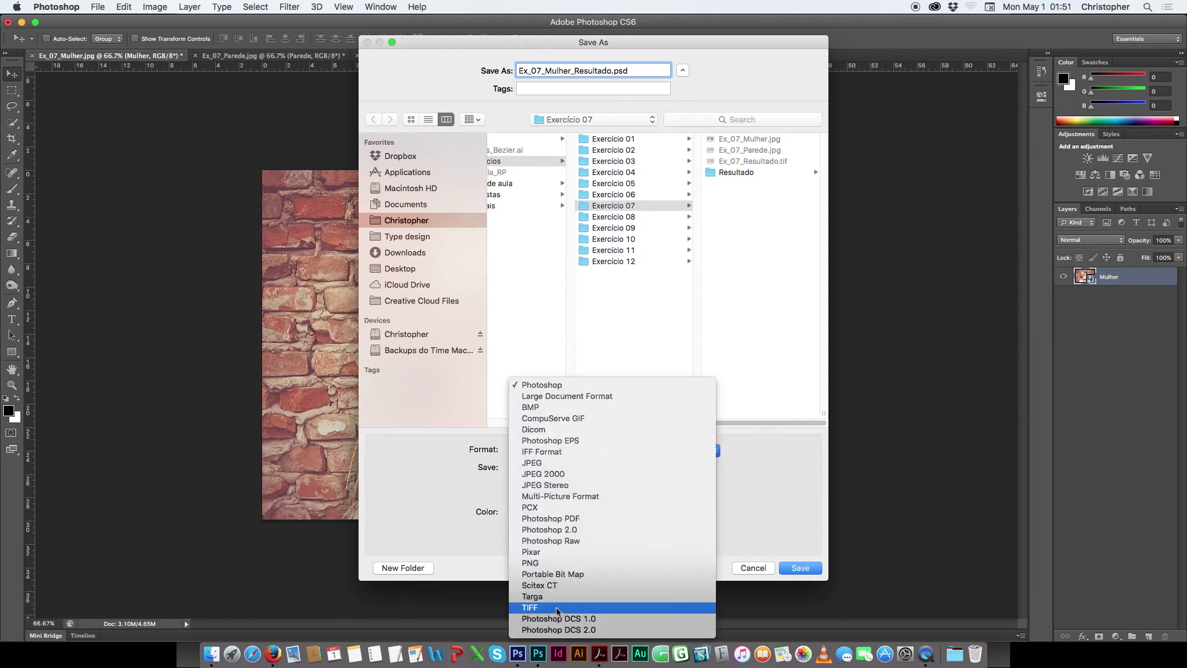
{"action": "left_click", "coordinate": [555, 608]}
{"action": "left_click", "coordinate": [521, 497]}
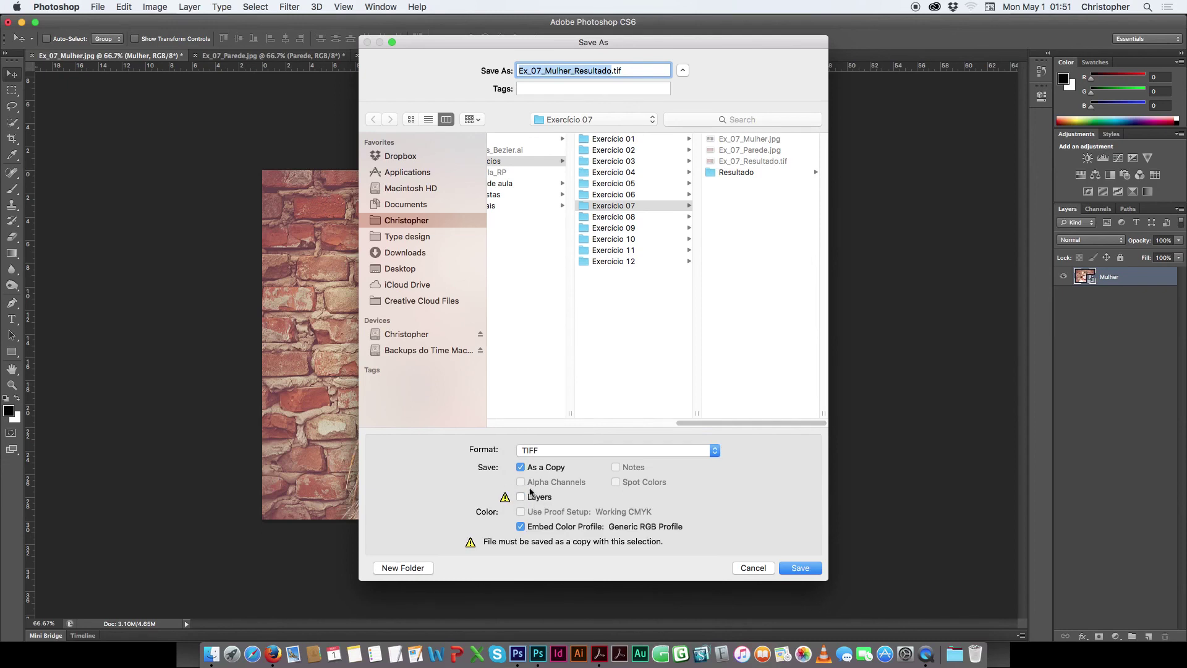
{"action": "left_click", "coordinate": [801, 571]}
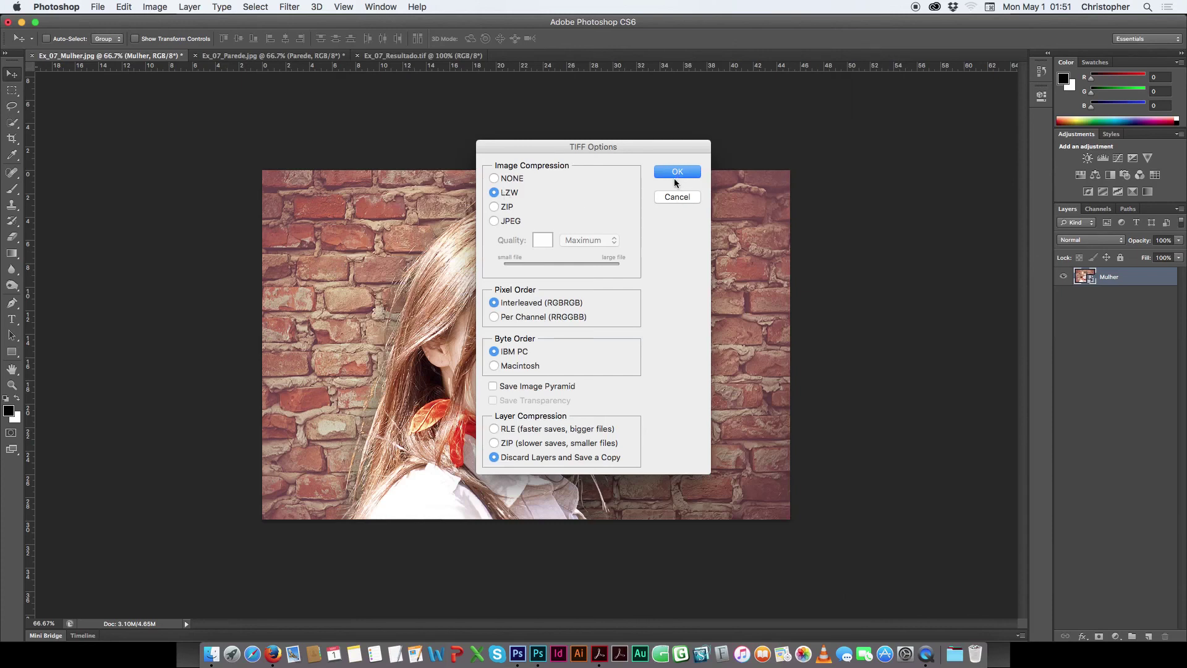
{"action": "left_click", "coordinate": [677, 172]}
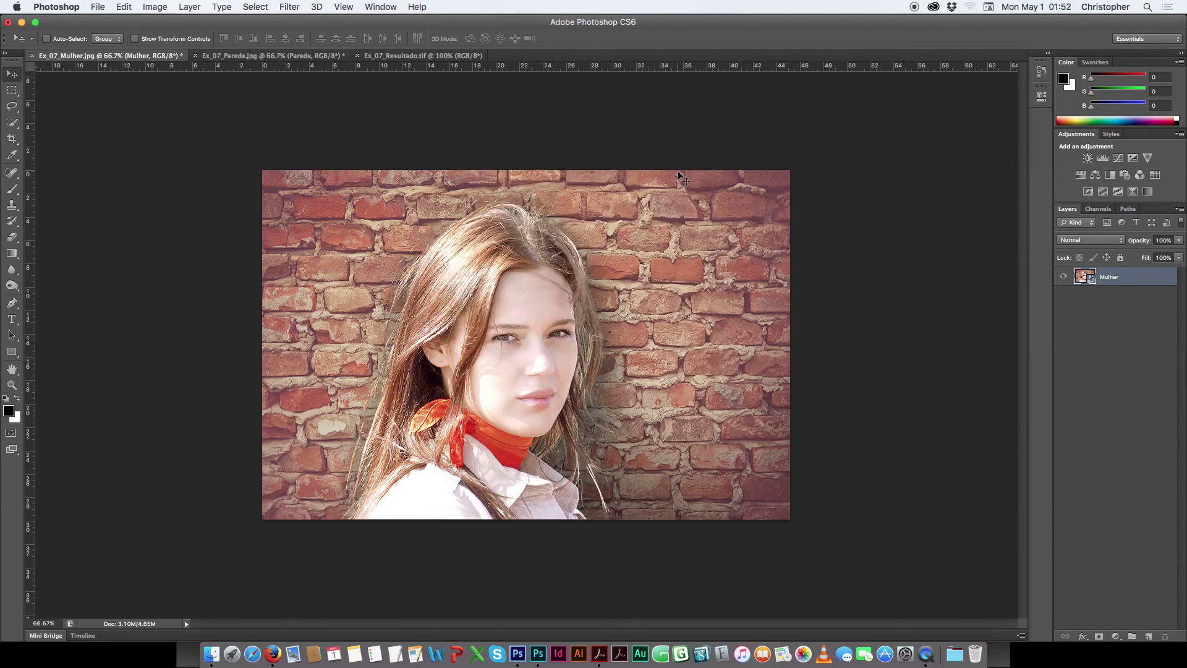
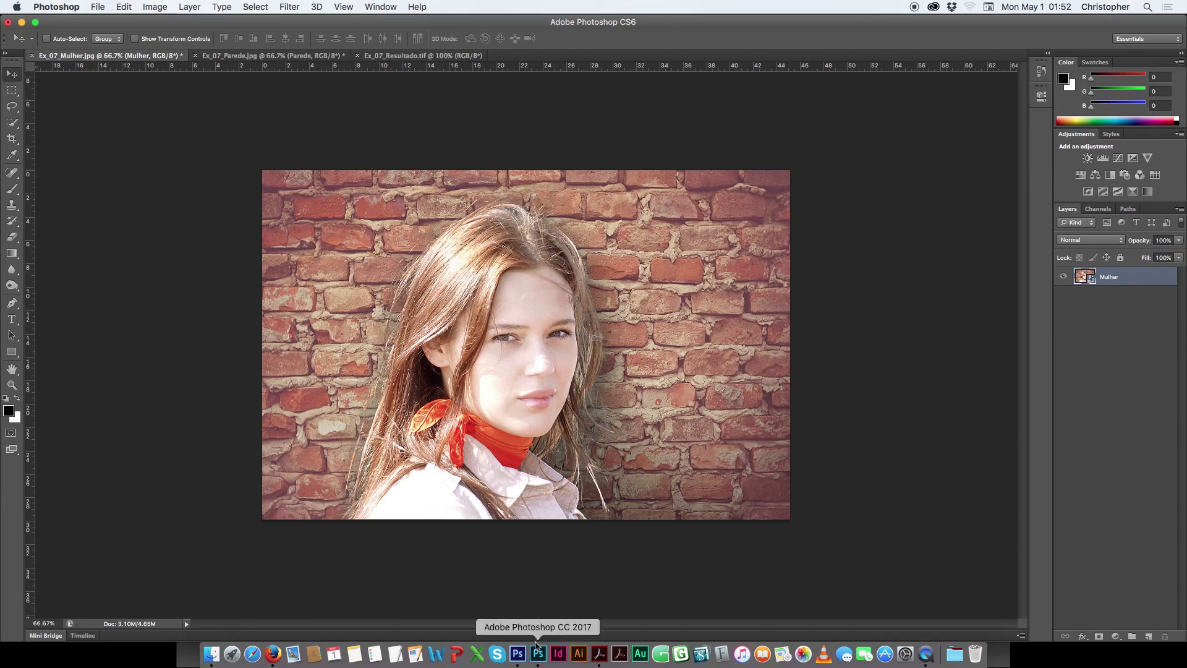
Step: Switch to Photoshop CC 2017, convert the Background layer of Ex_07_Mulher.jpg into a smart object and rename it Mulher
{"action": "left_click", "coordinate": [538, 646]}
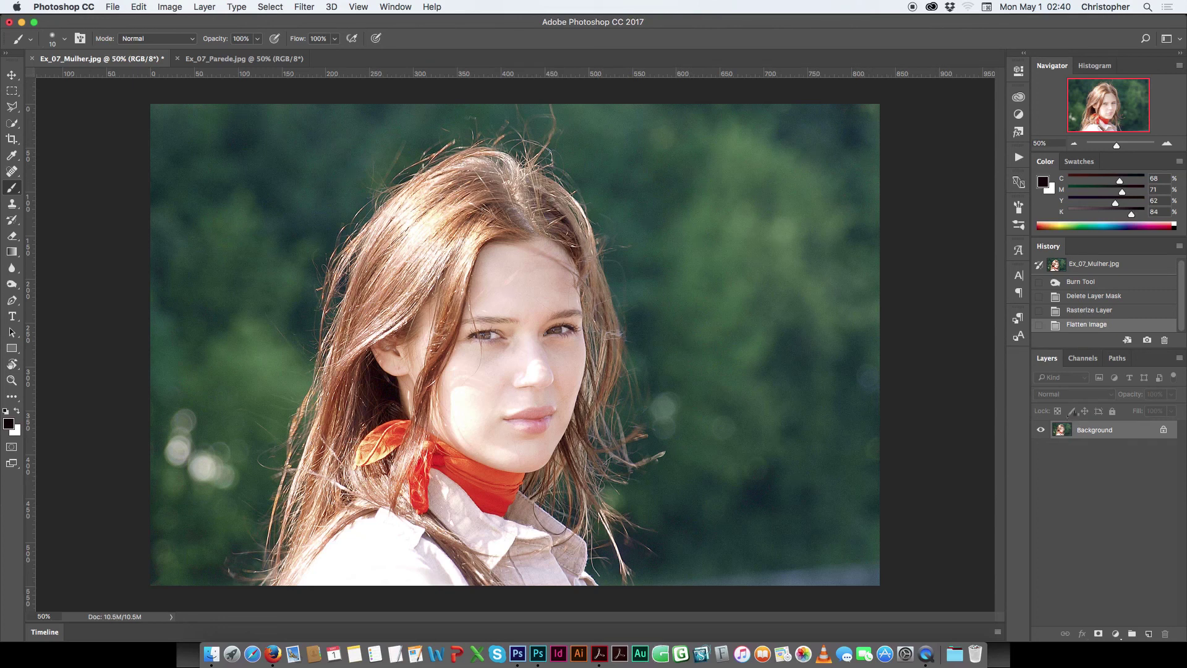
{"action": "right_click", "coordinate": [1128, 434]}
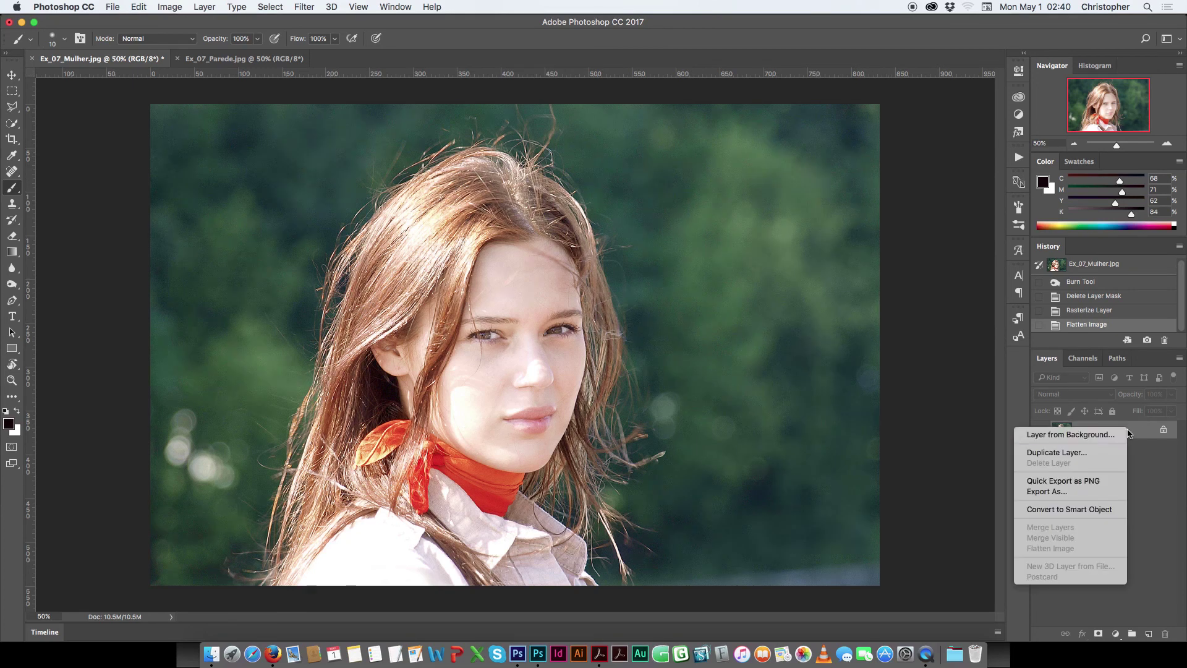
{"action": "left_click", "coordinate": [1061, 508]}
{"action": "double_click", "coordinate": [1092, 429]}
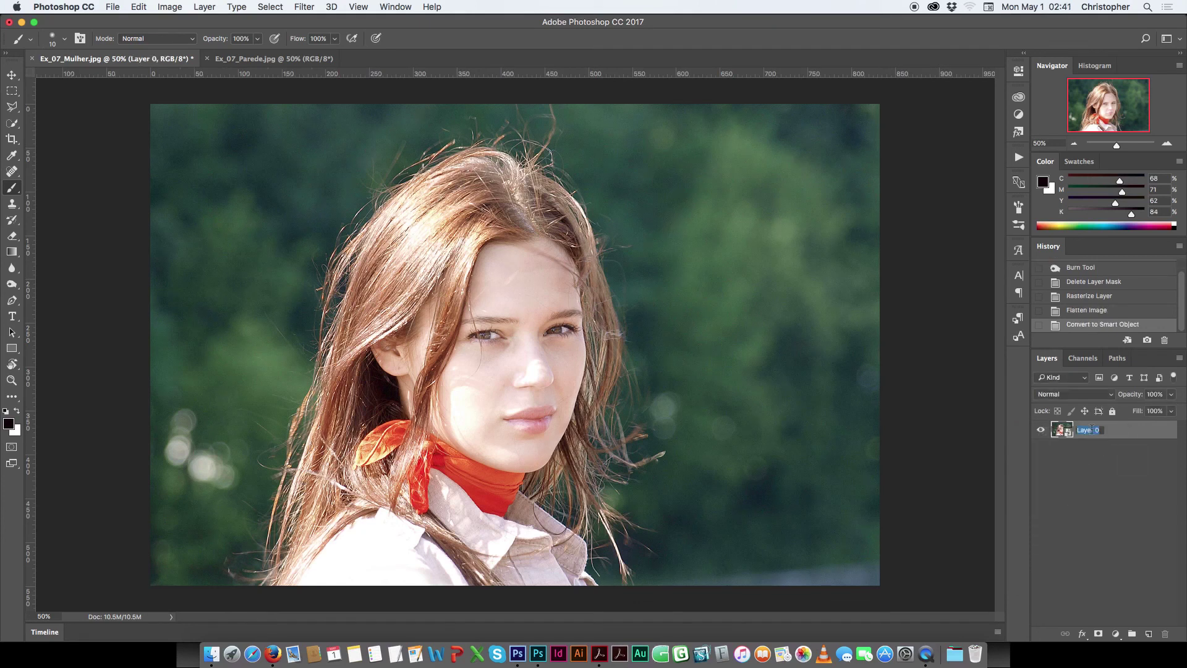
{"action": "type", "text": "Mulher"}
{"action": "key", "text": "Return"}
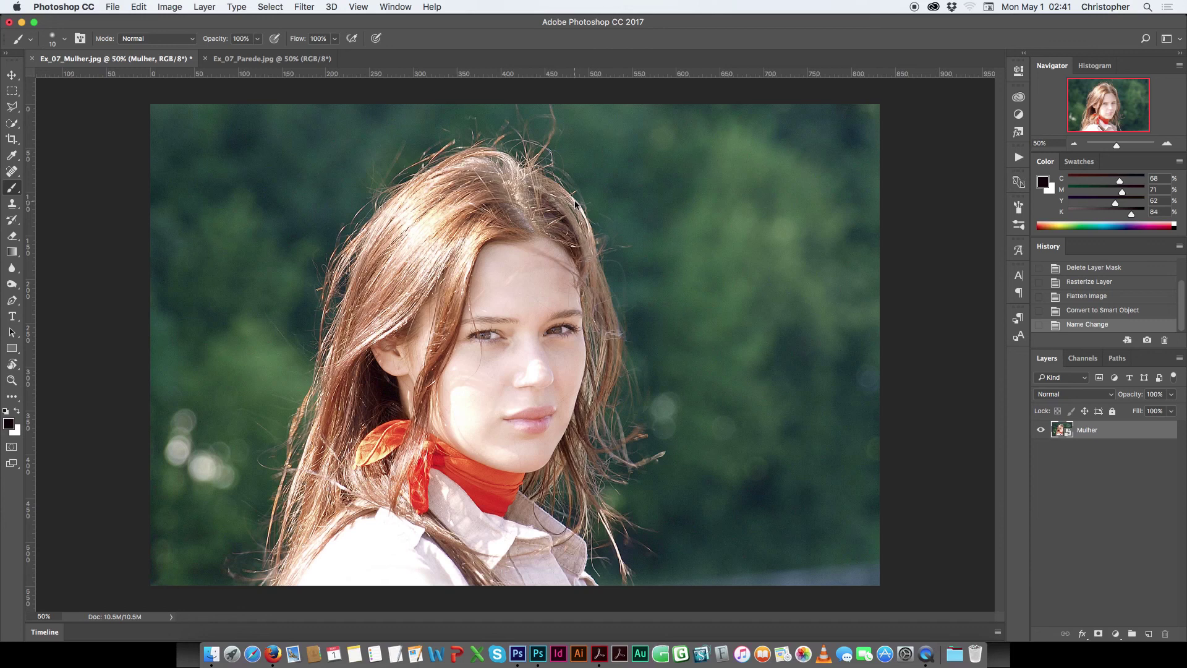
Step: Start Select and Mask on the Mulher layer and preview it with the On Black view
{"action": "left_click", "coordinate": [270, 8]}
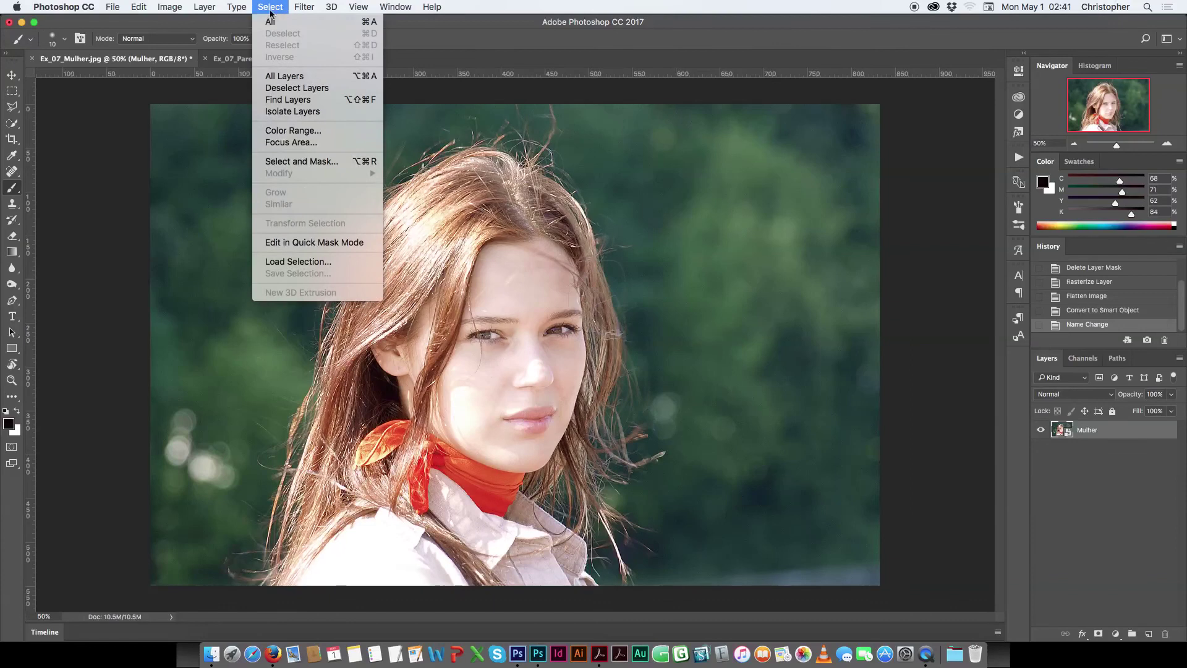
{"action": "left_click", "coordinate": [310, 162]}
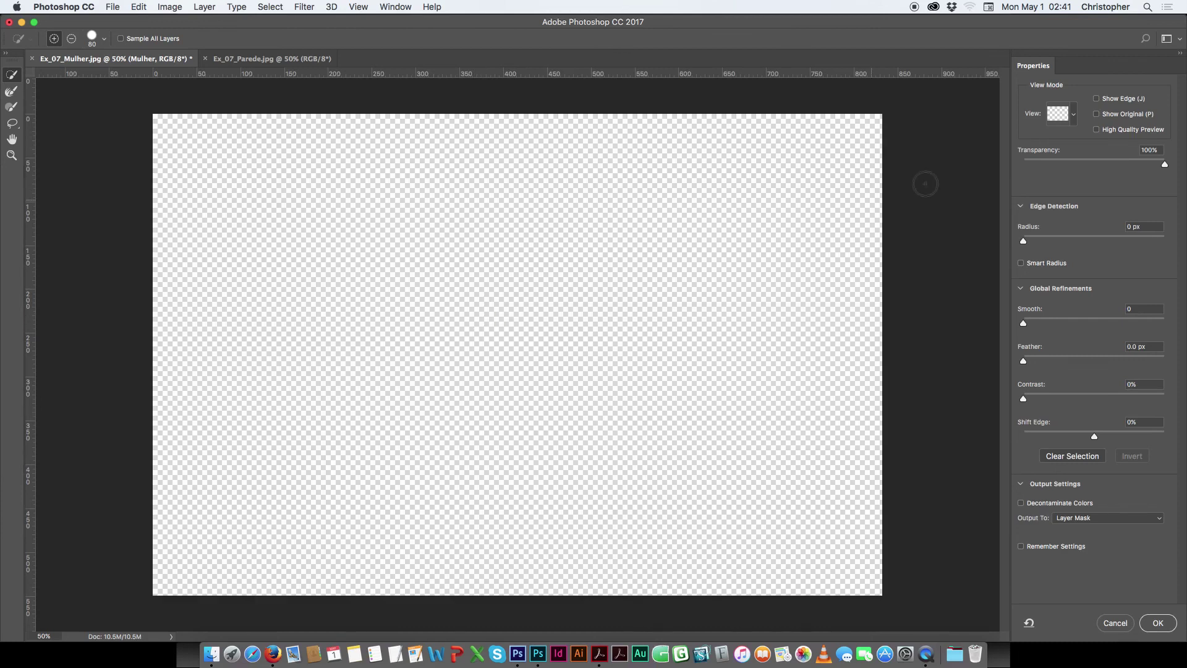
{"action": "left_click", "coordinate": [1074, 115]}
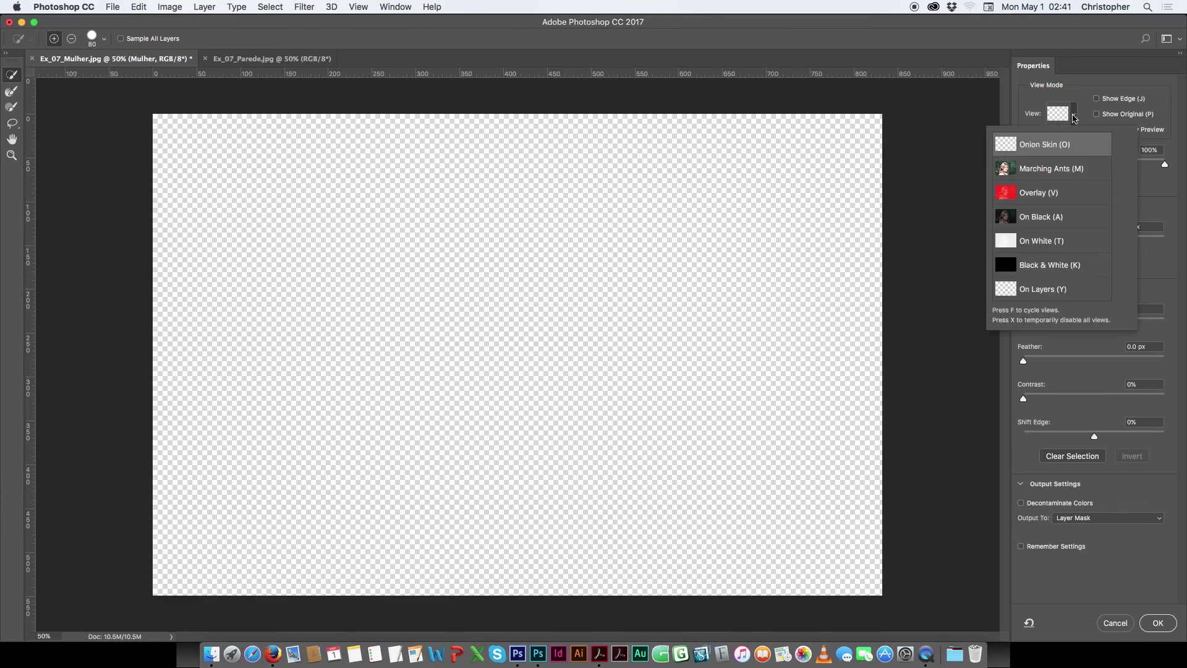
{"action": "left_click", "coordinate": [1027, 221]}
{"action": "left_click", "coordinate": [1151, 195]}
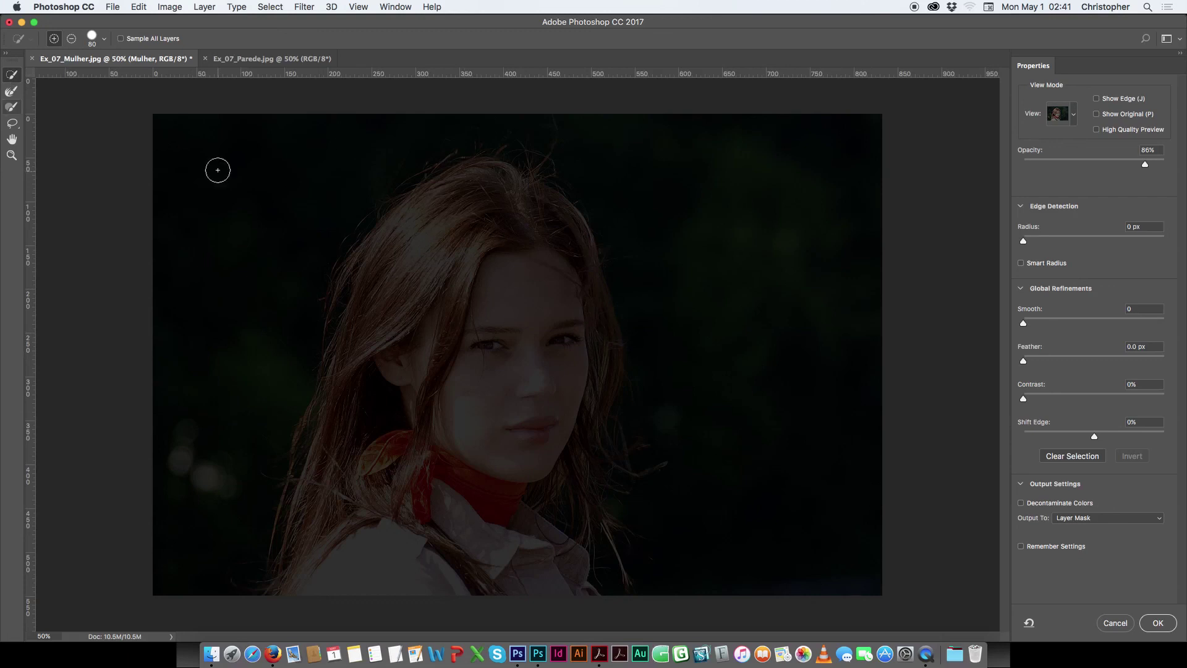
Step: Select the green background on both sides of the woman with the Quick Selection tool at size 80
{"action": "left_click_drag", "start_coordinate": [217, 170], "coordinate": [194, 243]}
{"action": "left_click_drag", "start_coordinate": [191, 345], "coordinate": [179, 458]}
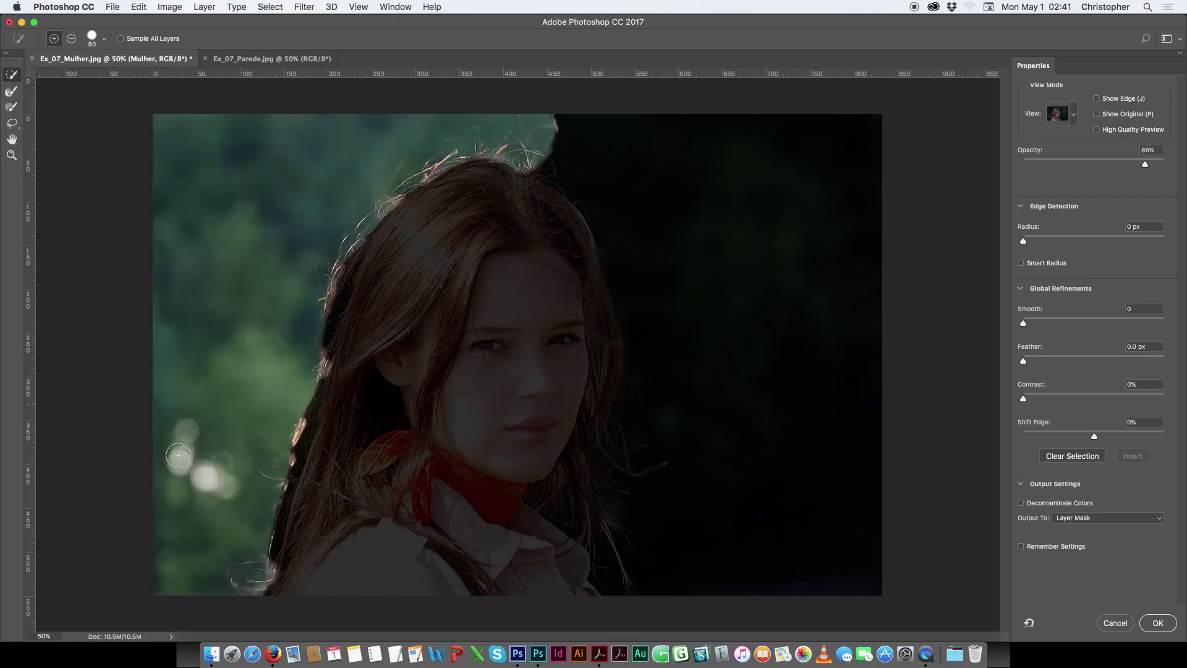
{"action": "mouse_move", "coordinate": [631, 146]}
{"action": "left_mouse_down"}
{"action": "mouse_move", "coordinate": [729, 220]}
{"action": "mouse_move", "coordinate": [817, 585]}
{"action": "left_mouse_up"}
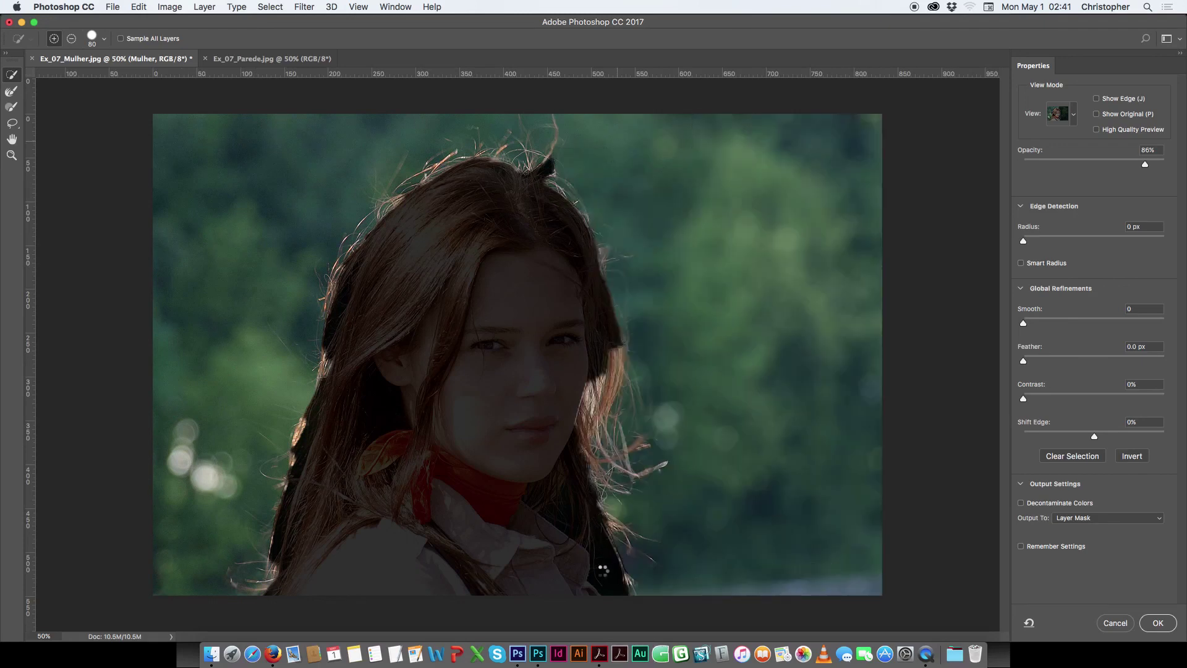
Step: Subtract the hair beside the woman's face and neck from the background selection, and invert the selection
{"action": "left_click", "coordinate": [601, 566]}
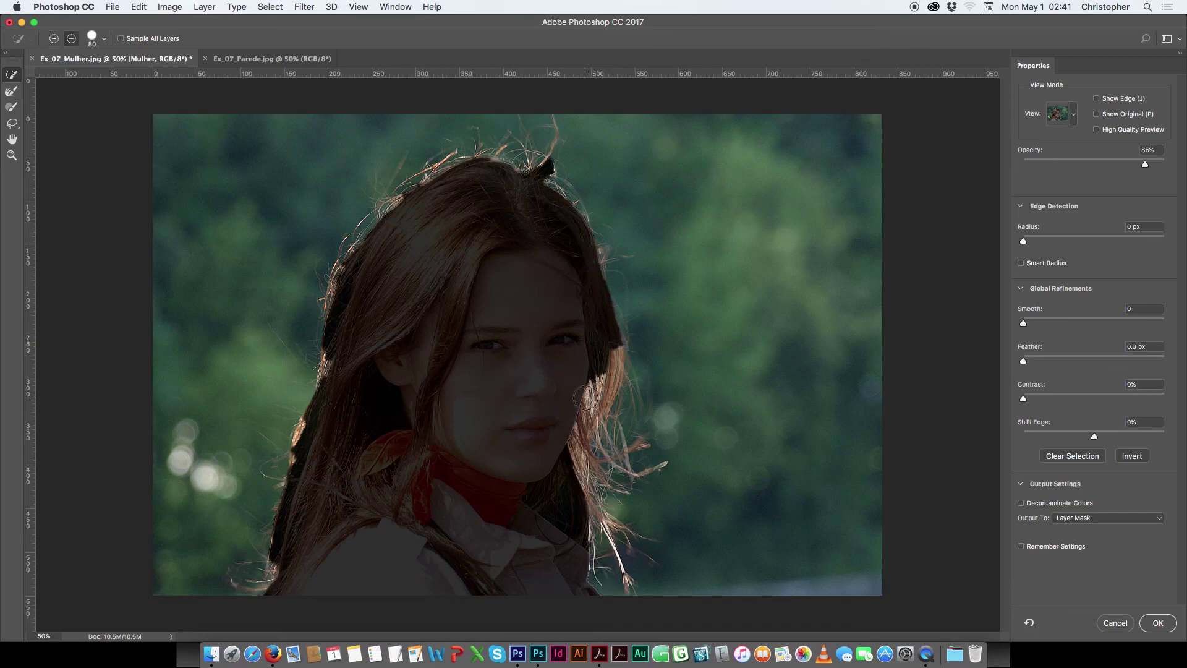
{"action": "left_click_drag", "start_coordinate": [591, 384], "coordinate": [570, 476]}
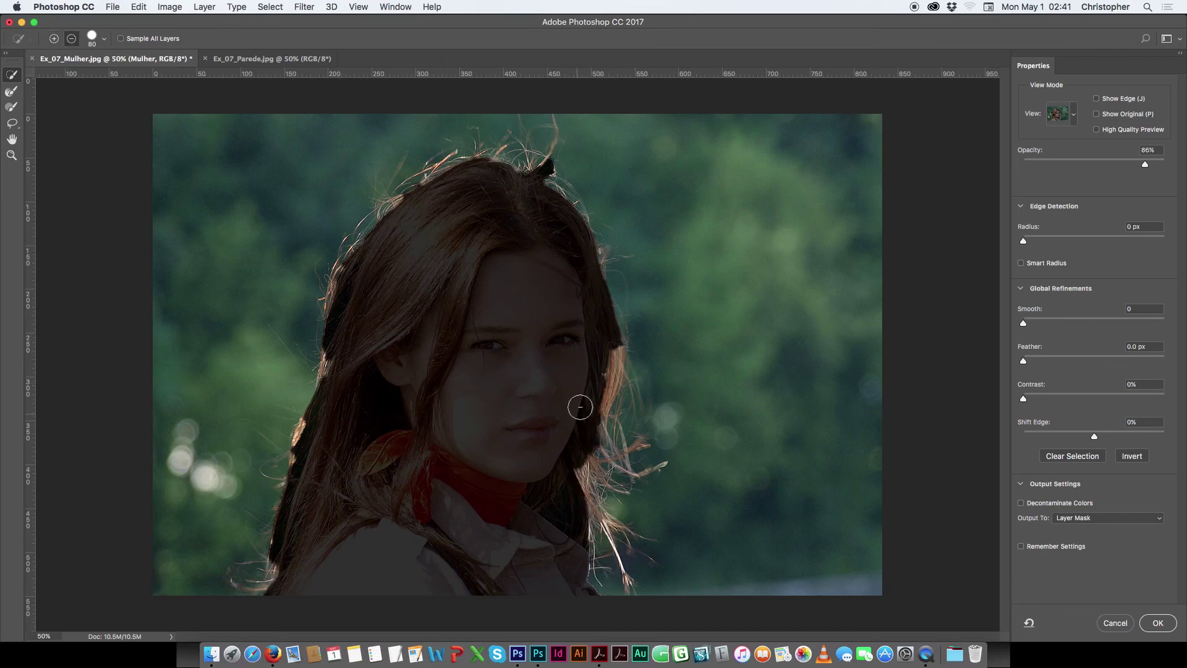
{"action": "mouse_move", "coordinate": [611, 355]}
{"action": "left_mouse_down"}
{"action": "mouse_move", "coordinate": [594, 474]}
{"action": "mouse_move", "coordinate": [584, 492]}
{"action": "left_mouse_up"}
{"action": "key", "text": "alt"}
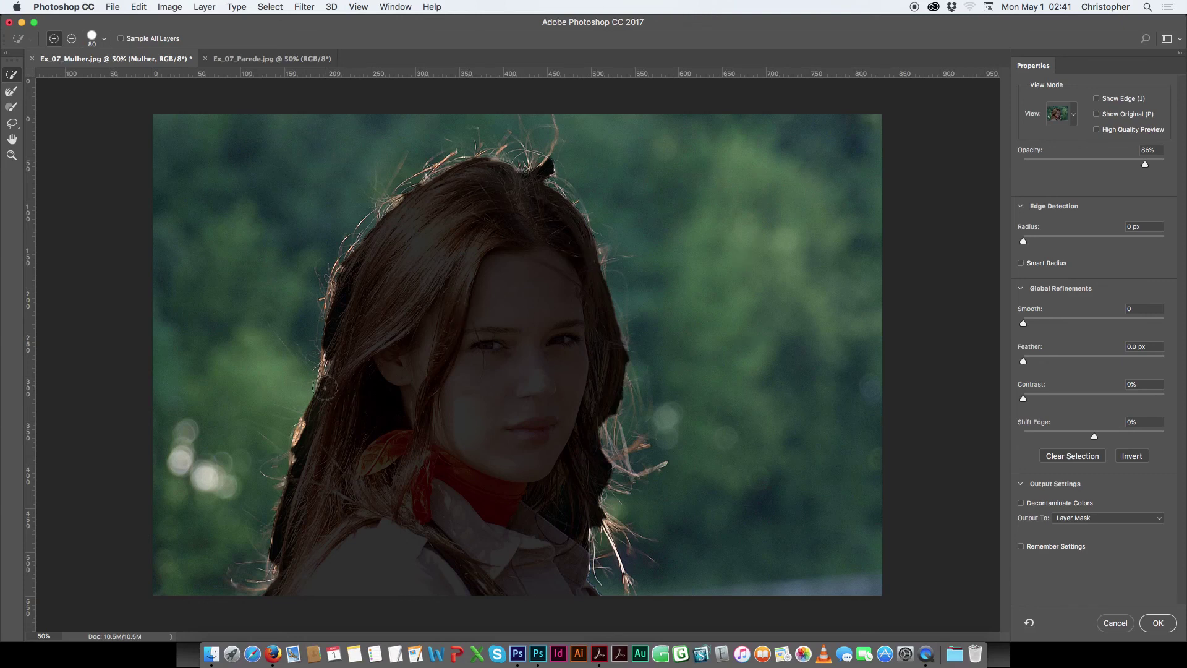
{"action": "left_click", "coordinate": [1132, 456]}
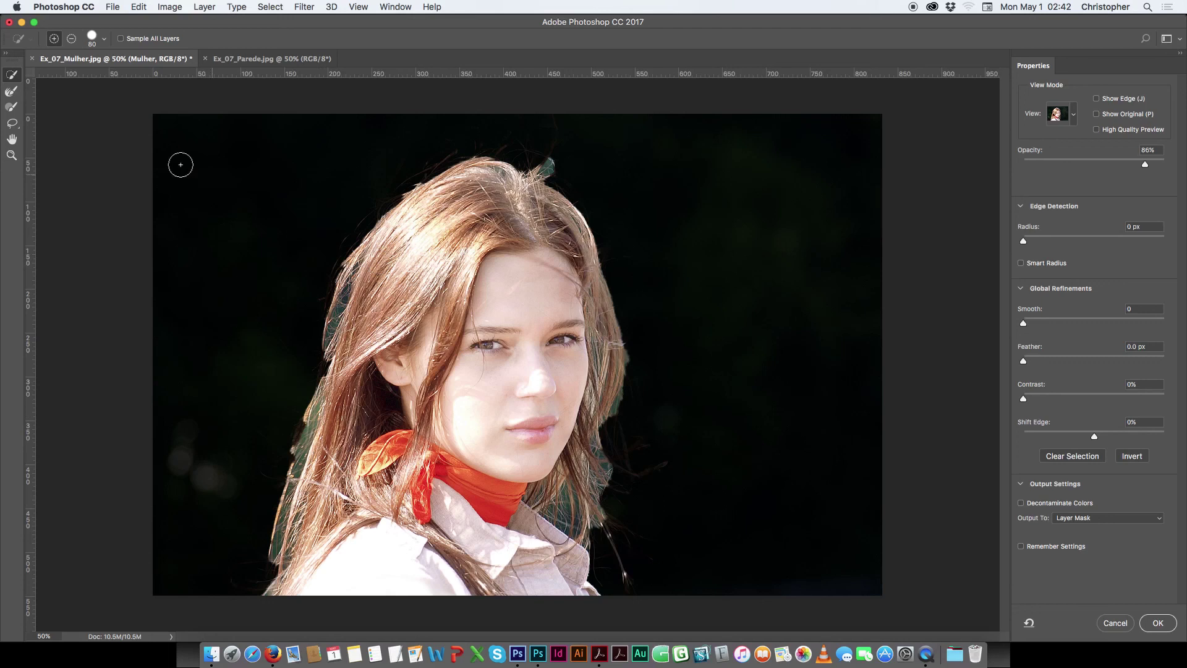
Step: Refine the hair edges all around the woman's head with the Refine Edge Brush at size 100, including the loose outer strands
{"action": "left_click", "coordinate": [9, 91]}
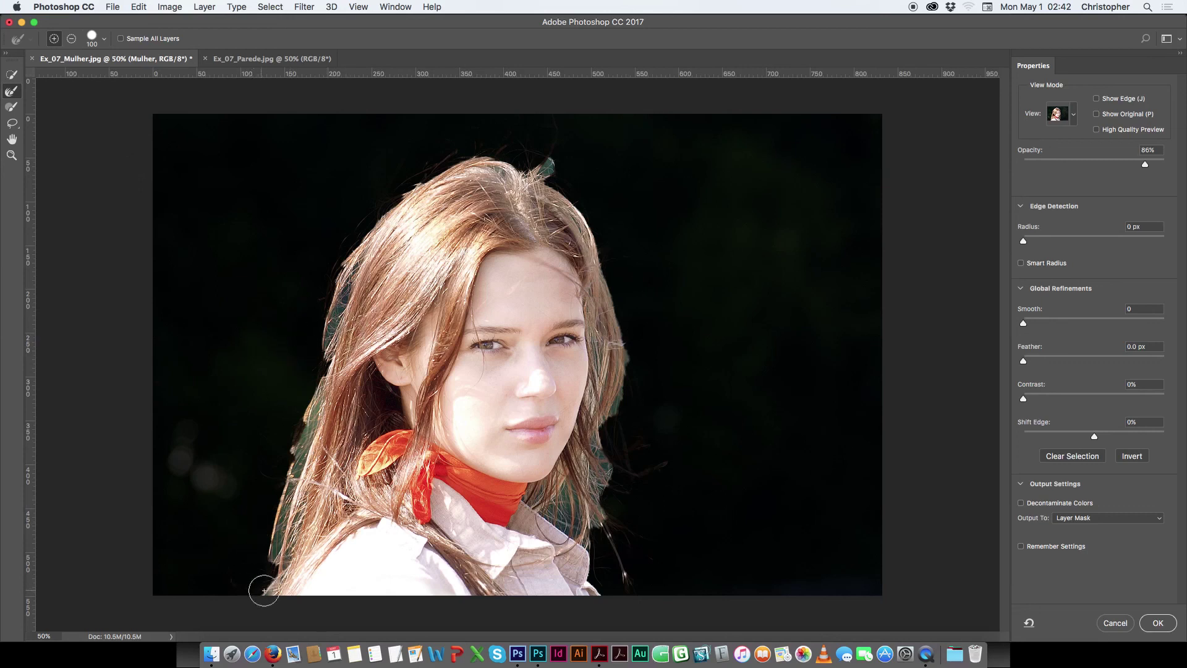
{"action": "mouse_move", "coordinate": [270, 561]}
{"action": "left_mouse_down"}
{"action": "mouse_move", "coordinate": [339, 268]}
{"action": "mouse_move", "coordinate": [390, 165]}
{"action": "left_mouse_up"}
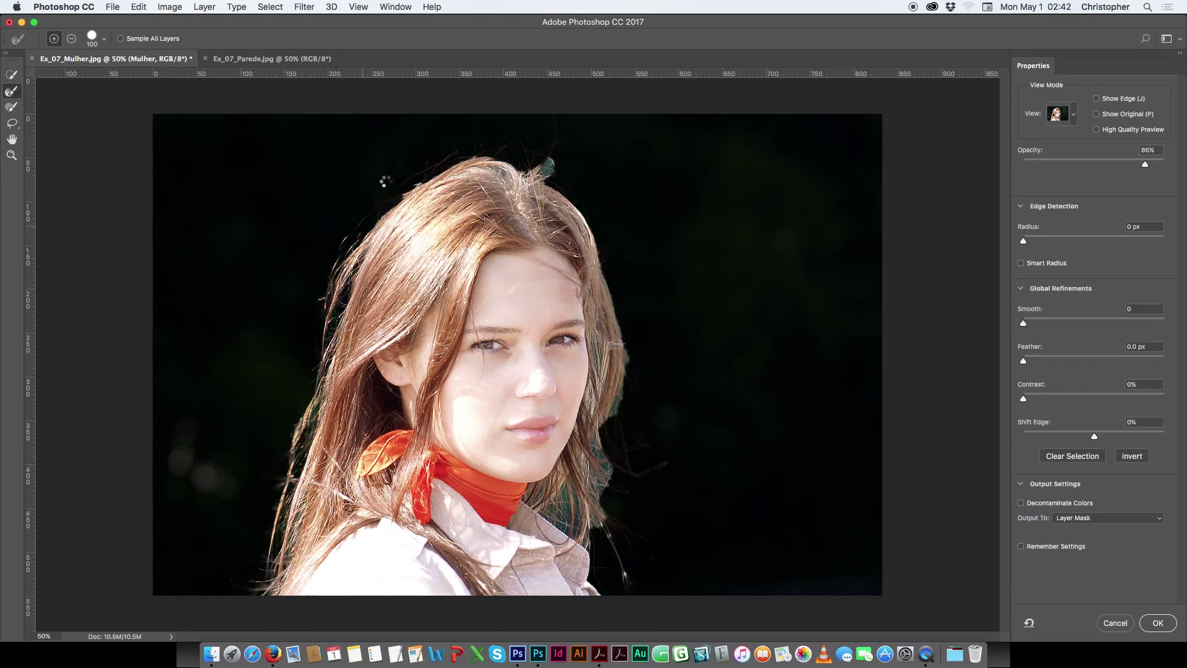
{"action": "mouse_move", "coordinate": [365, 219]}
{"action": "left_mouse_down"}
{"action": "mouse_move", "coordinate": [350, 238]}
{"action": "mouse_move", "coordinate": [447, 153]}
{"action": "mouse_move", "coordinate": [538, 167]}
{"action": "mouse_move", "coordinate": [501, 170]}
{"action": "mouse_move", "coordinate": [522, 162]}
{"action": "left_mouse_up"}
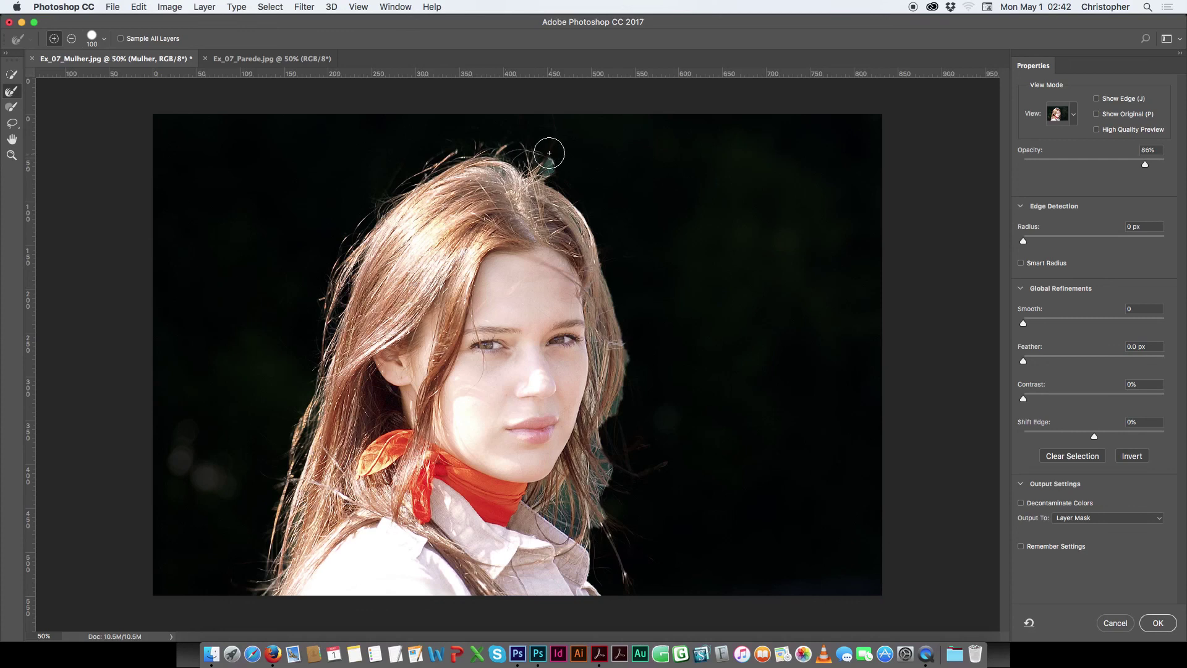
{"action": "mouse_move", "coordinate": [540, 169]}
{"action": "left_mouse_down"}
{"action": "mouse_move", "coordinate": [559, 98]}
{"action": "mouse_move", "coordinate": [556, 122]}
{"action": "left_mouse_up"}
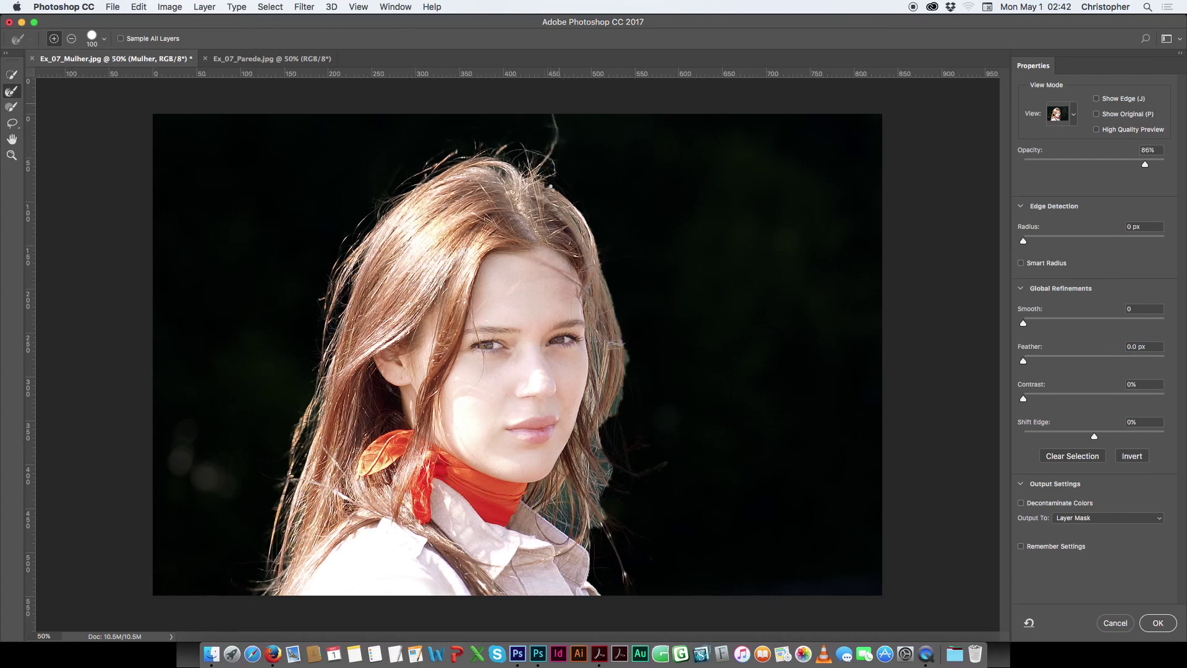
{"action": "mouse_move", "coordinate": [547, 180]}
{"action": "left_mouse_down"}
{"action": "mouse_move", "coordinate": [590, 218]}
{"action": "mouse_move", "coordinate": [623, 333]}
{"action": "mouse_move", "coordinate": [629, 380]}
{"action": "mouse_move", "coordinate": [605, 436]}
{"action": "mouse_move", "coordinate": [602, 507]}
{"action": "mouse_move", "coordinate": [613, 572]}
{"action": "left_mouse_up"}
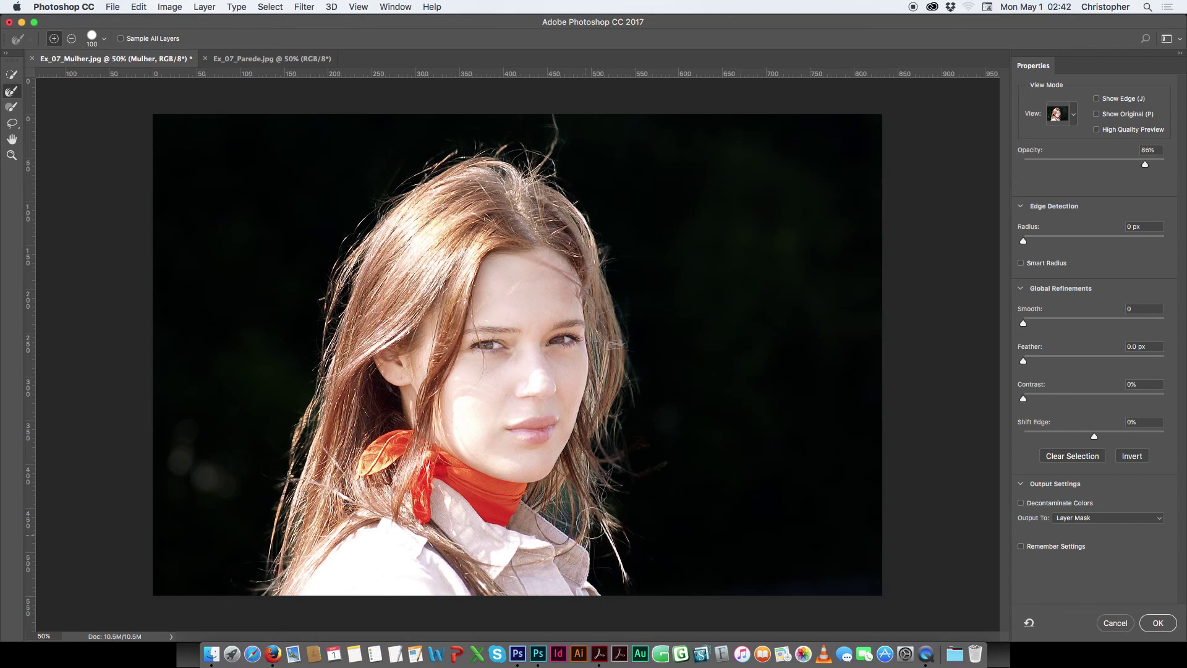
{"action": "left_click_drag", "start_coordinate": [648, 398], "coordinate": [630, 444]}
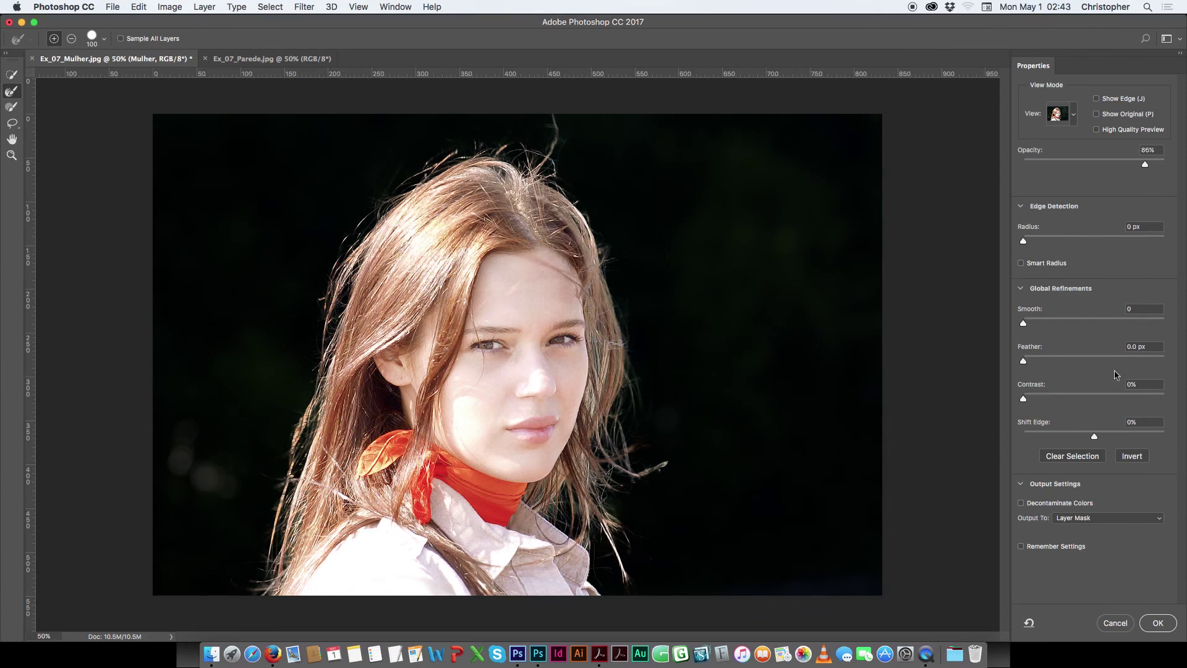
Step: Refine the remaining hair edges on both sides against the On White view and output the selection as a layer mask
{"action": "left_click", "coordinate": [1075, 116]}
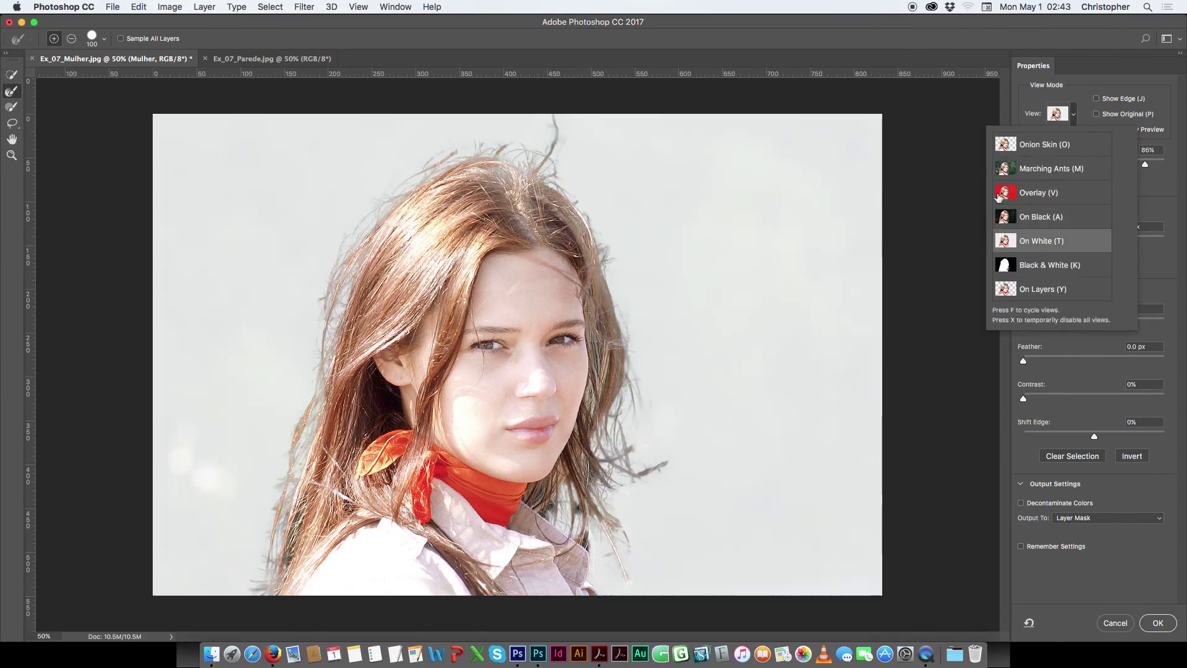
{"action": "left_click", "coordinate": [282, 547]}
{"action": "left_click_drag", "start_coordinate": [281, 547], "coordinate": [283, 559]}
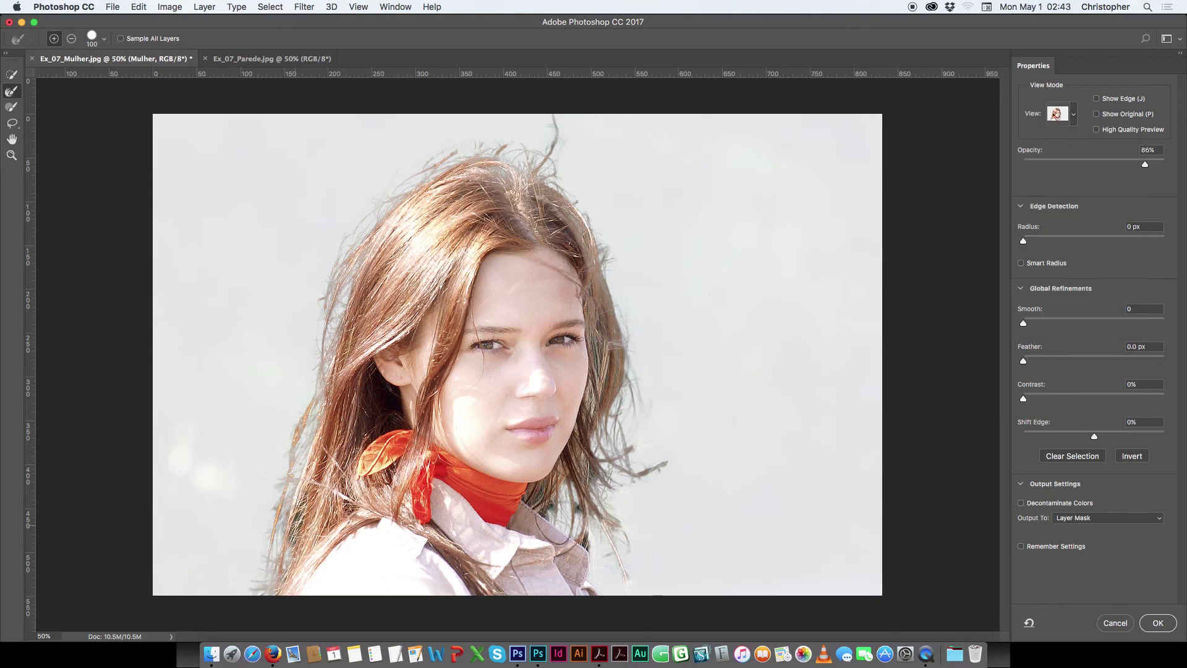
{"action": "left_click_drag", "start_coordinate": [295, 530], "coordinate": [302, 470]}
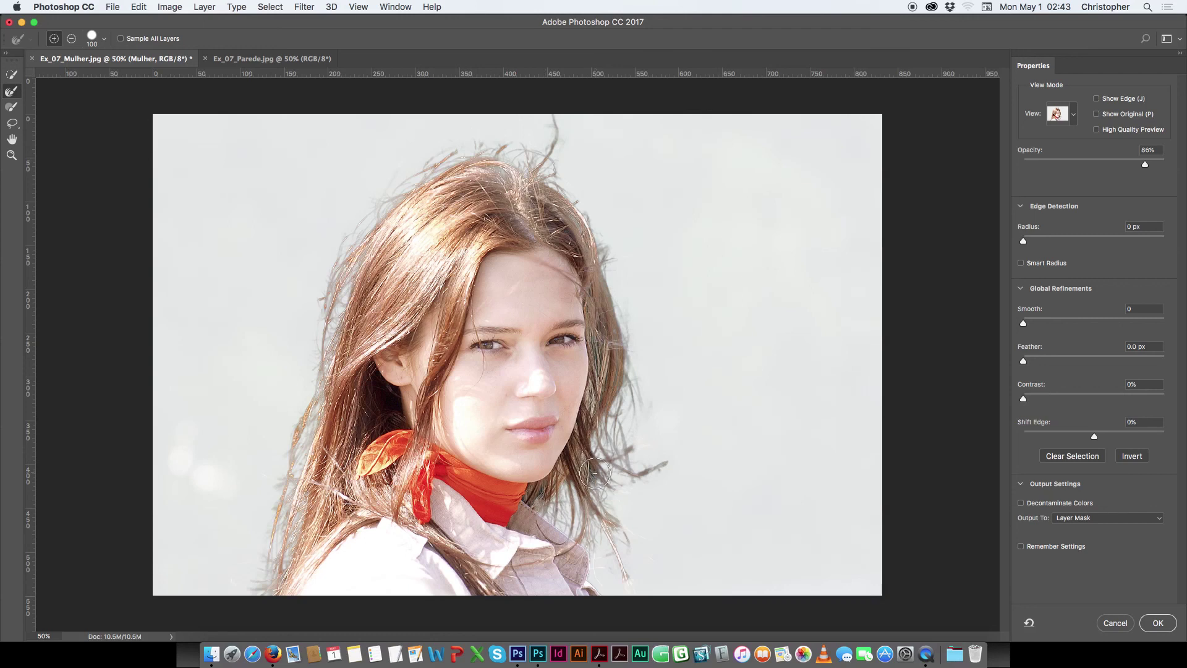
{"action": "left_click_drag", "start_coordinate": [592, 474], "coordinate": [610, 442]}
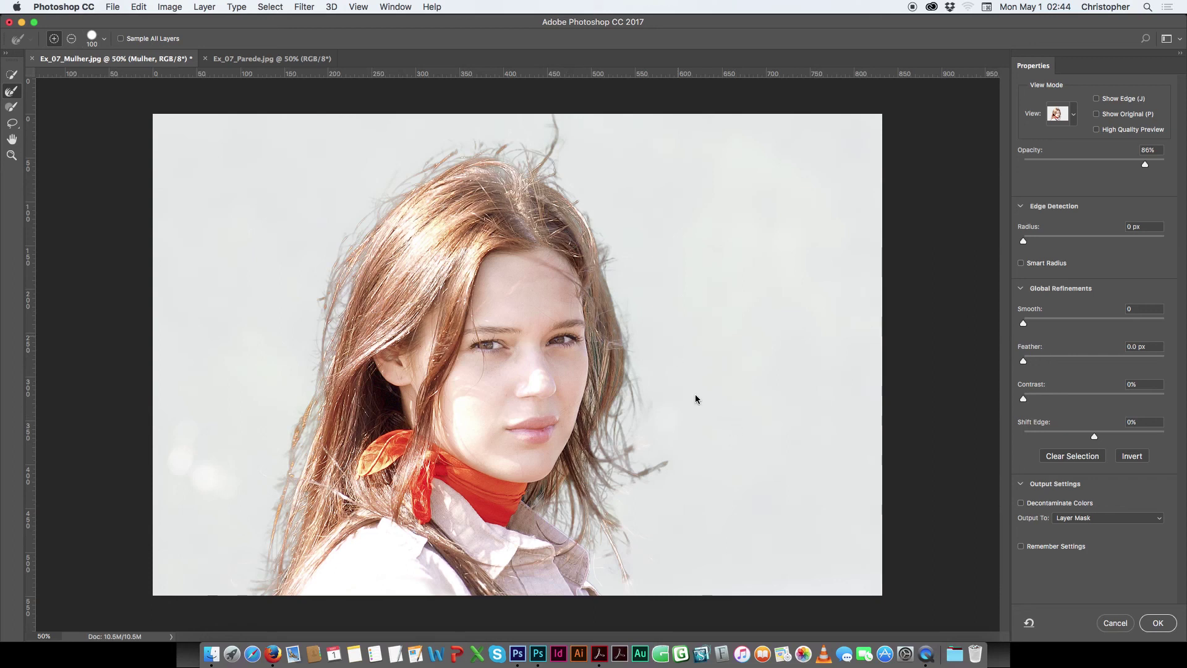
{"action": "left_click", "coordinate": [1157, 622]}
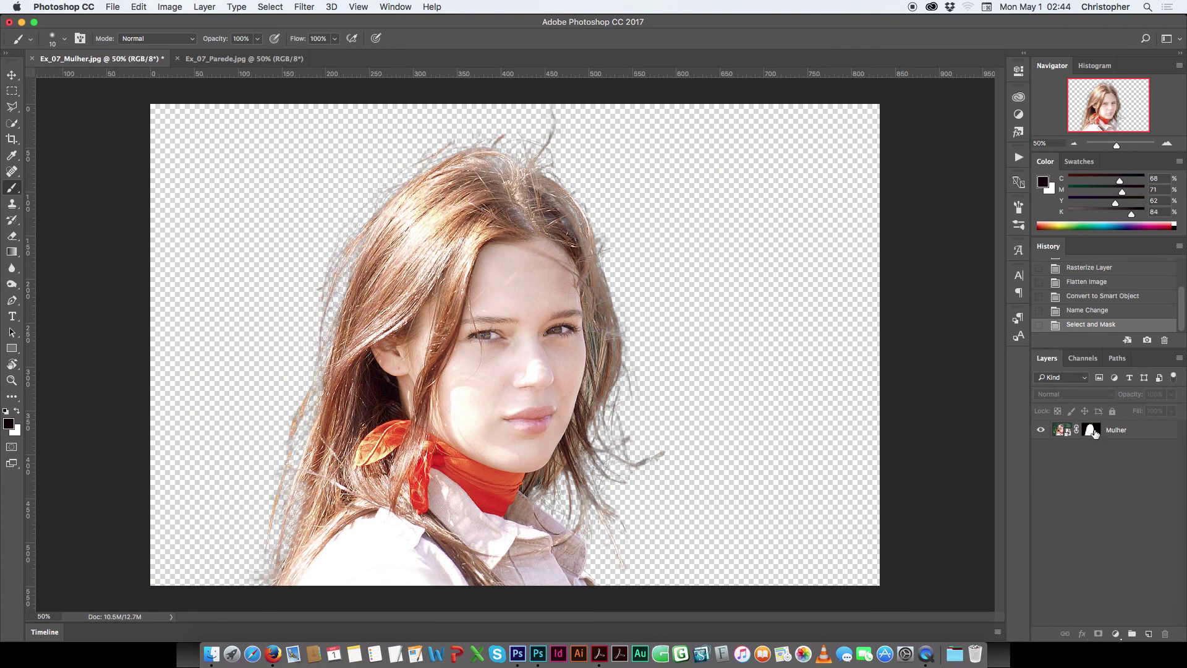
Step: Display the Mulher layer mask alone and paint the grey patches along the shirt collar white with a size 10 brush
{"action": "left_click", "coordinate": [1092, 434], "text": "alt"}
{"action": "key", "text": "super+equal"}
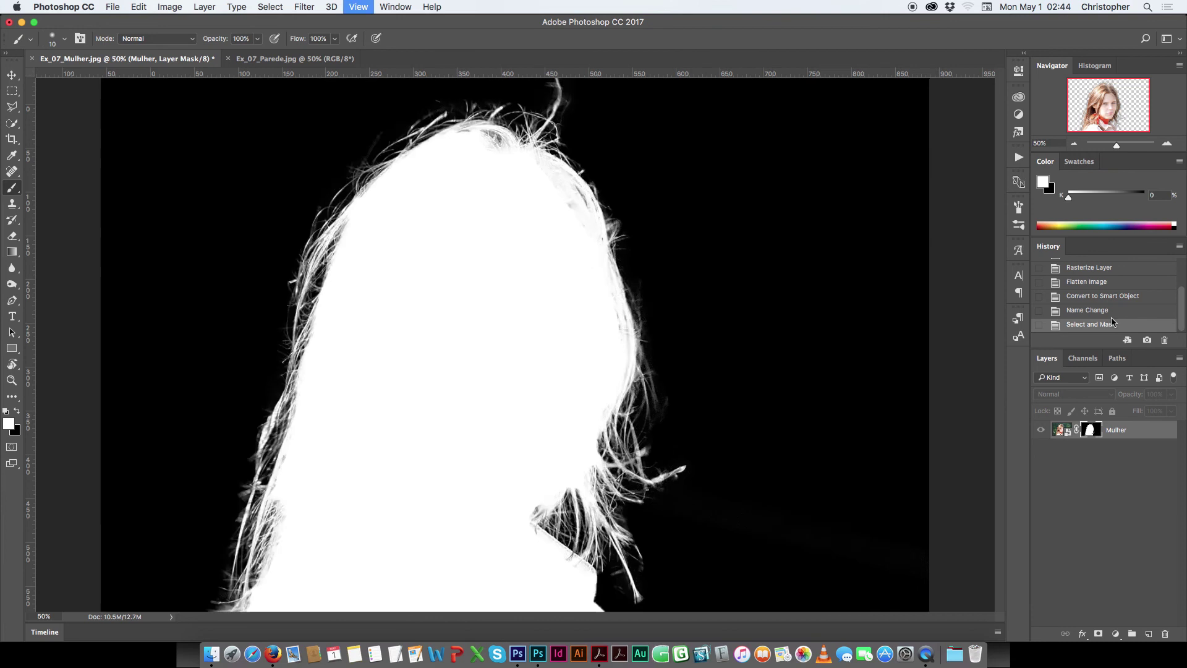
{"action": "key", "text": "super+equal"}
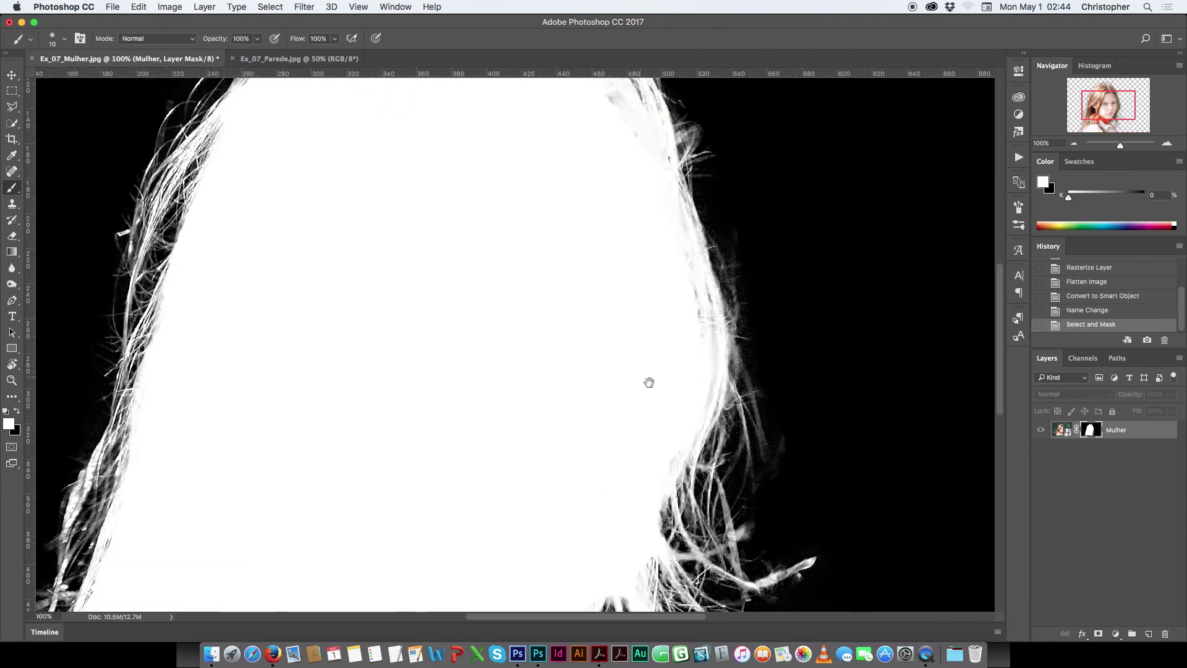
{"action": "left_click_drag", "start_coordinate": [653, 421], "coordinate": [628, 397]}
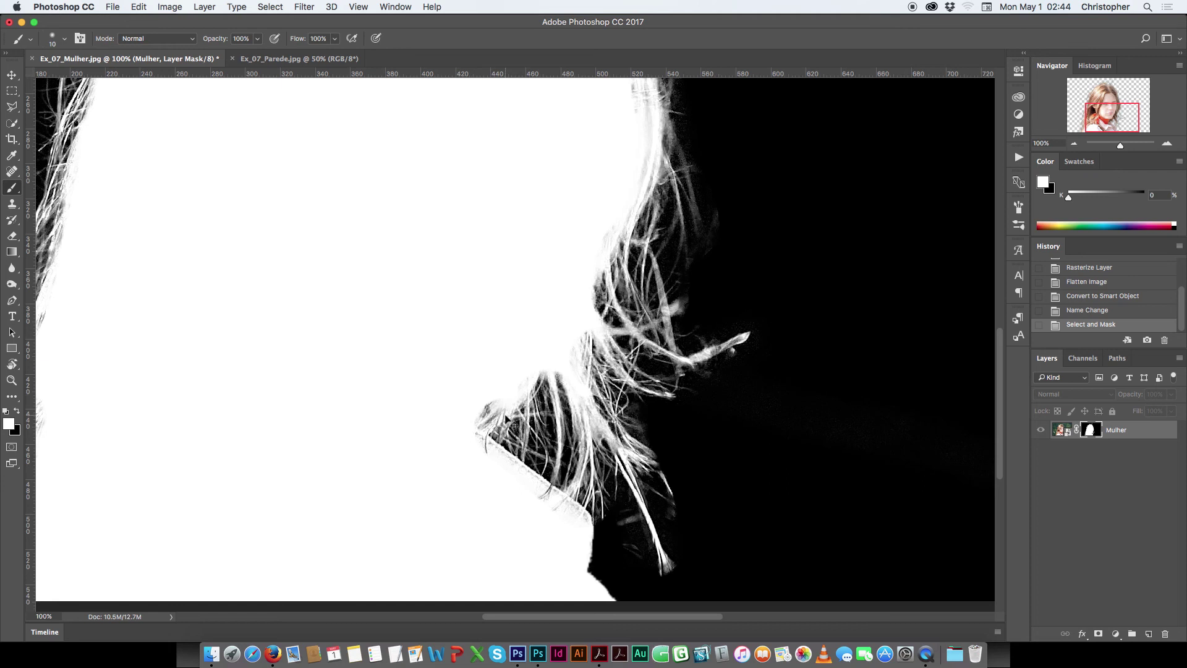
{"action": "key", "text": "super+equal"}
{"action": "key", "text": "super+equal"}
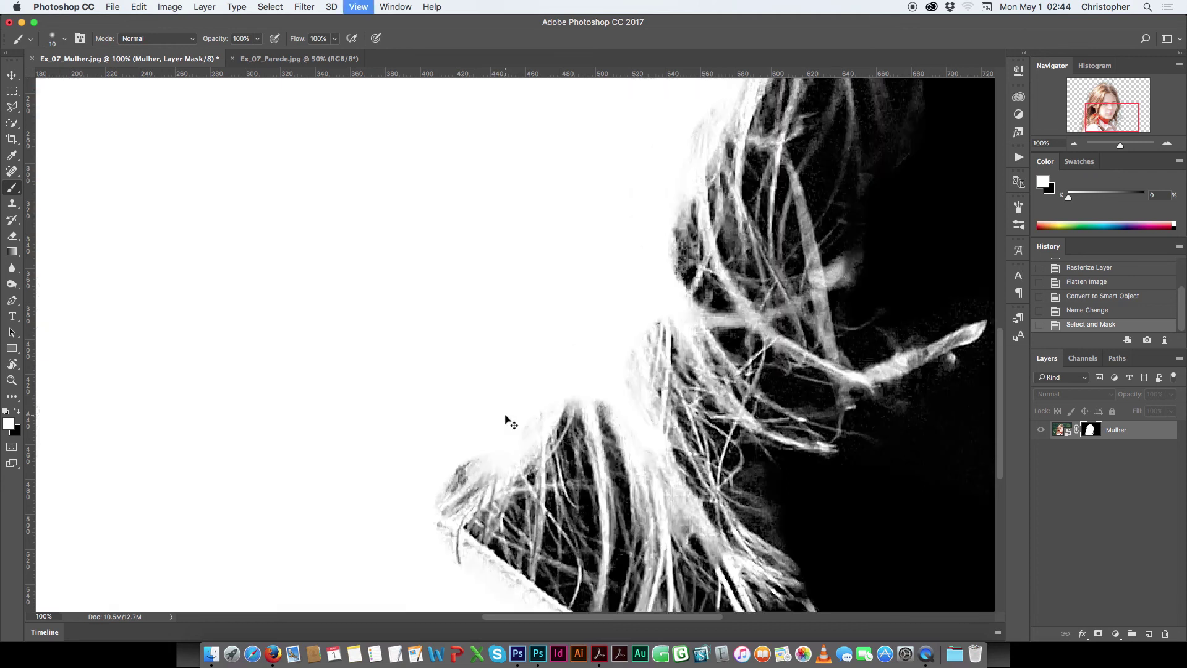
{"action": "scroll", "coordinate": [582, 440], "scroll_direction": "down", "scroll_amount": 5}
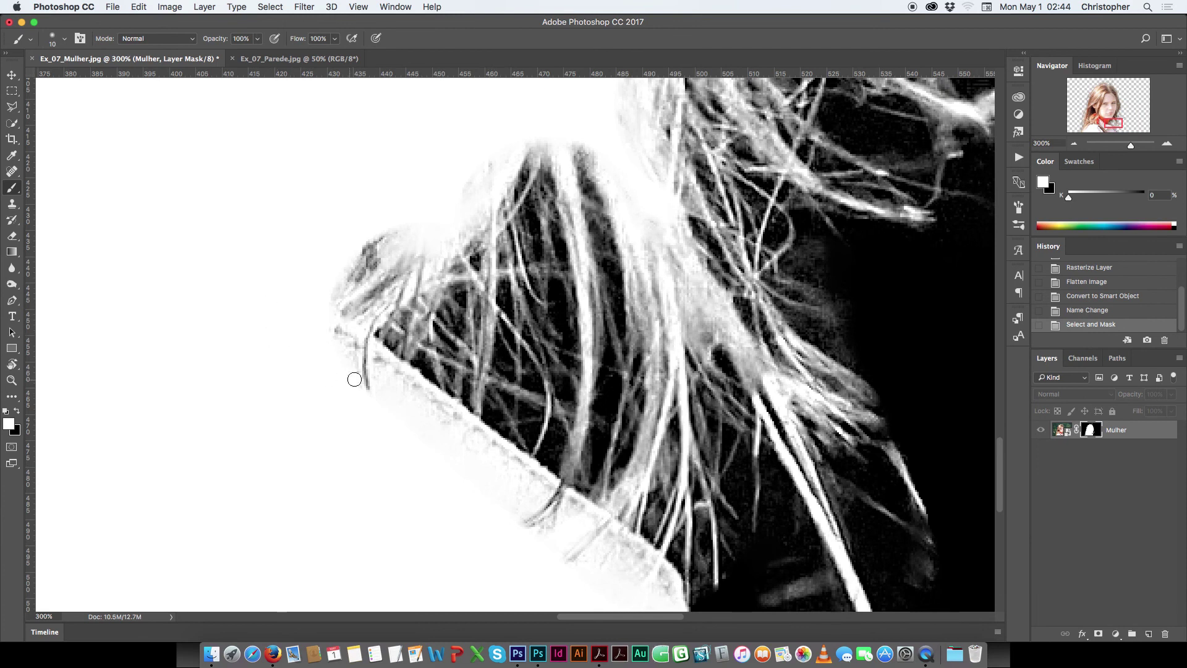
{"action": "mouse_move", "coordinate": [356, 351]}
{"action": "left_mouse_down"}
{"action": "mouse_move", "coordinate": [336, 334]}
{"action": "mouse_move", "coordinate": [360, 357]}
{"action": "mouse_move", "coordinate": [363, 388]}
{"action": "mouse_move", "coordinate": [312, 426]}
{"action": "mouse_move", "coordinate": [349, 353]}
{"action": "mouse_move", "coordinate": [382, 366]}
{"action": "mouse_move", "coordinate": [363, 342]}
{"action": "mouse_move", "coordinate": [384, 391]}
{"action": "mouse_move", "coordinate": [374, 367]}
{"action": "mouse_move", "coordinate": [437, 402]}
{"action": "left_mouse_up"}
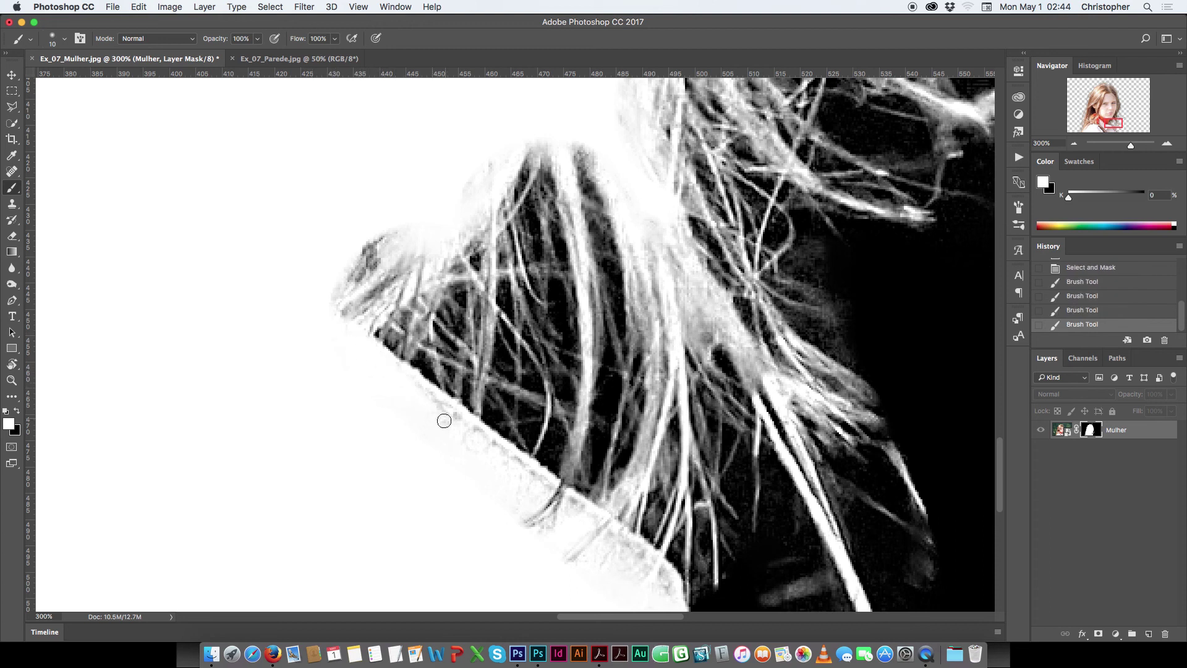
{"action": "mouse_move", "coordinate": [465, 442]}
{"action": "left_mouse_down"}
{"action": "mouse_move", "coordinate": [447, 453]}
{"action": "mouse_move", "coordinate": [493, 453]}
{"action": "mouse_move", "coordinate": [418, 290]}
{"action": "left_mouse_up"}
{"action": "mouse_move", "coordinate": [428, 332]}
{"action": "left_mouse_down"}
{"action": "mouse_move", "coordinate": [460, 347]}
{"action": "mouse_move", "coordinate": [464, 333]}
{"action": "mouse_move", "coordinate": [411, 284]}
{"action": "mouse_move", "coordinate": [430, 321]}
{"action": "mouse_move", "coordinate": [399, 316]}
{"action": "mouse_move", "coordinate": [430, 350]}
{"action": "mouse_move", "coordinate": [480, 398]}
{"action": "mouse_move", "coordinate": [472, 383]}
{"action": "mouse_move", "coordinate": [493, 395]}
{"action": "mouse_move", "coordinate": [474, 334]}
{"action": "mouse_move", "coordinate": [496, 356]}
{"action": "mouse_move", "coordinate": [464, 324]}
{"action": "mouse_move", "coordinate": [541, 400]}
{"action": "mouse_move", "coordinate": [528, 393]}
{"action": "mouse_move", "coordinate": [551, 446]}
{"action": "mouse_move", "coordinate": [536, 416]}
{"action": "mouse_move", "coordinate": [575, 448]}
{"action": "mouse_move", "coordinate": [576, 420]}
{"action": "mouse_move", "coordinate": [577, 435]}
{"action": "mouse_move", "coordinate": [563, 403]}
{"action": "mouse_move", "coordinate": [508, 356]}
{"action": "mouse_move", "coordinate": [521, 428]}
{"action": "left_mouse_up"}
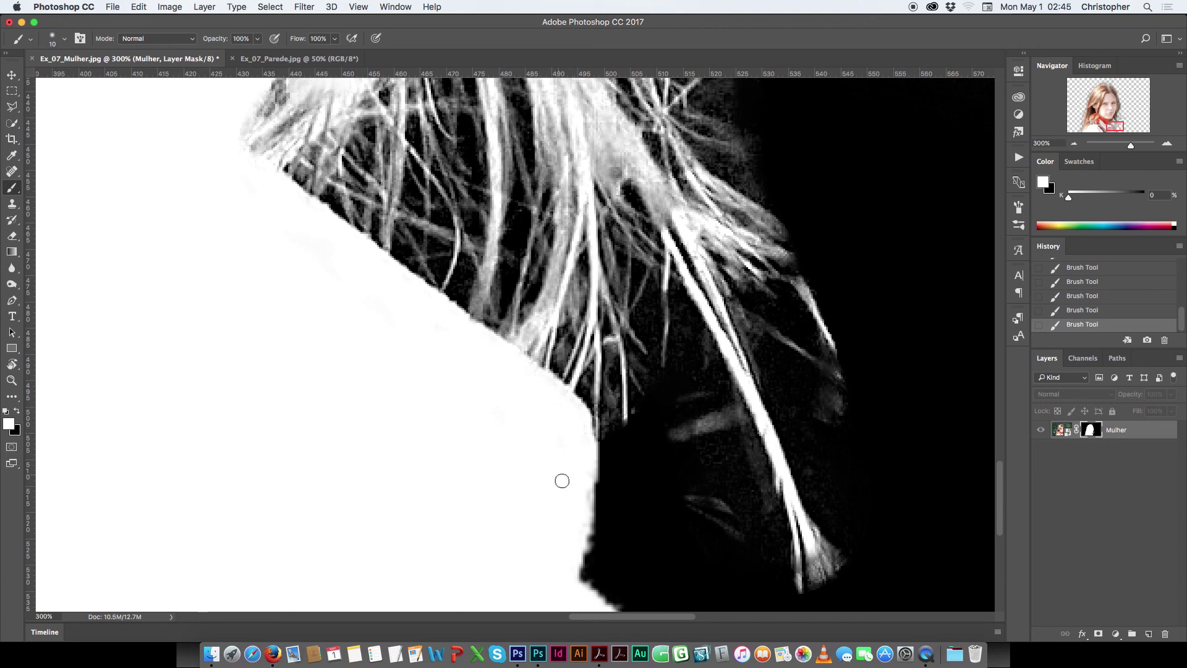
{"action": "left_click_drag", "start_coordinate": [551, 475], "coordinate": [518, 277]}
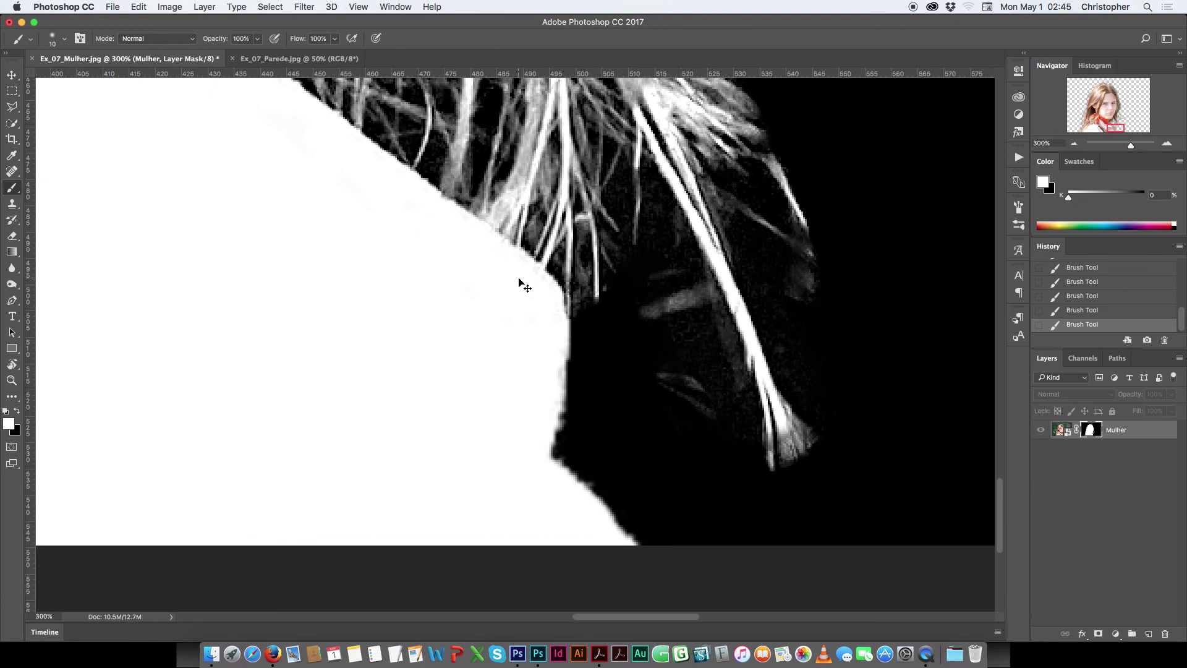
Step: Return from the mask display to the full Mulher image and target the layer's image instead of its mask
{"action": "key", "text": "super+0"}
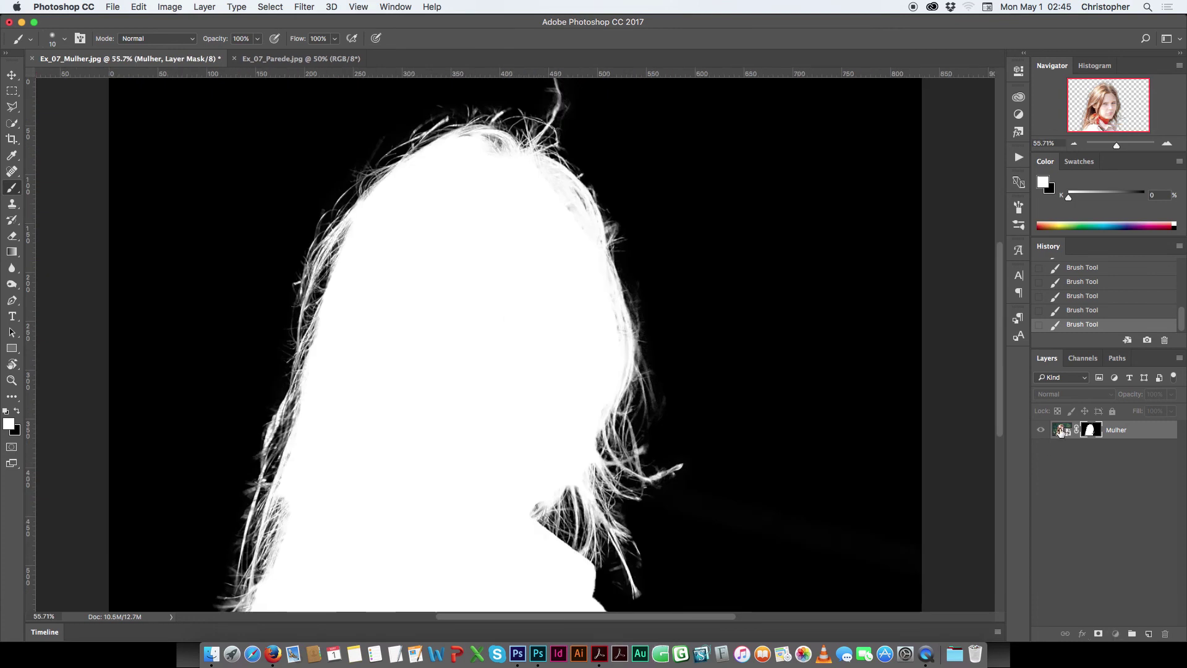
{"action": "left_click", "coordinate": [1061, 431]}
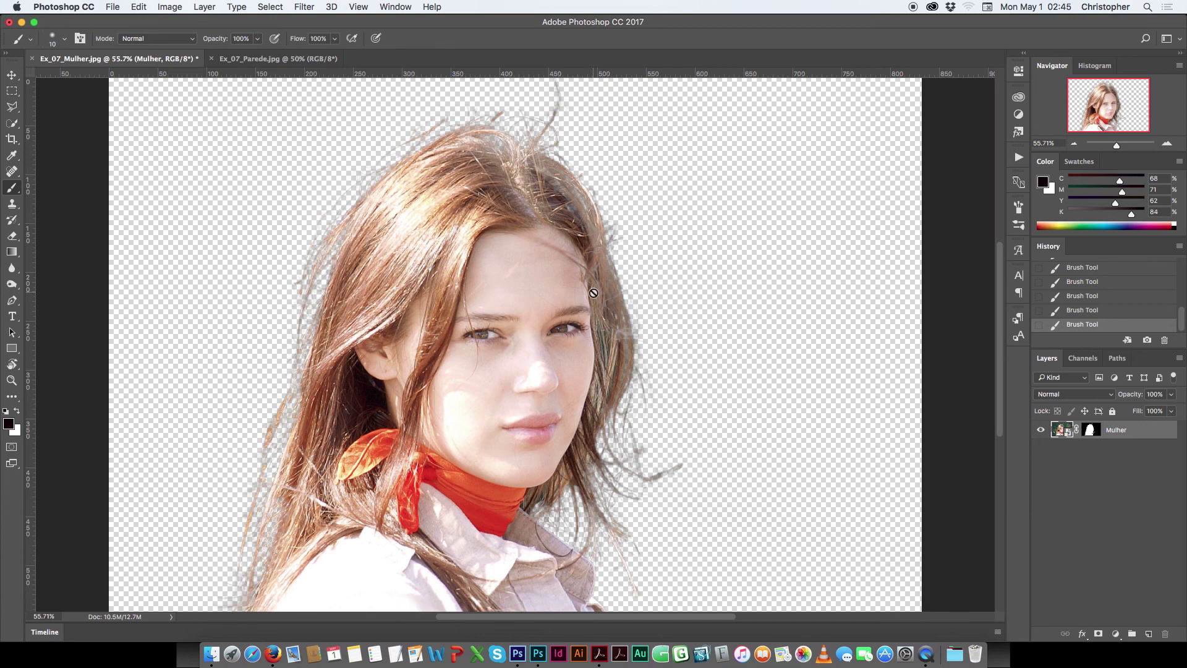
{"action": "key", "text": "super+minus"}
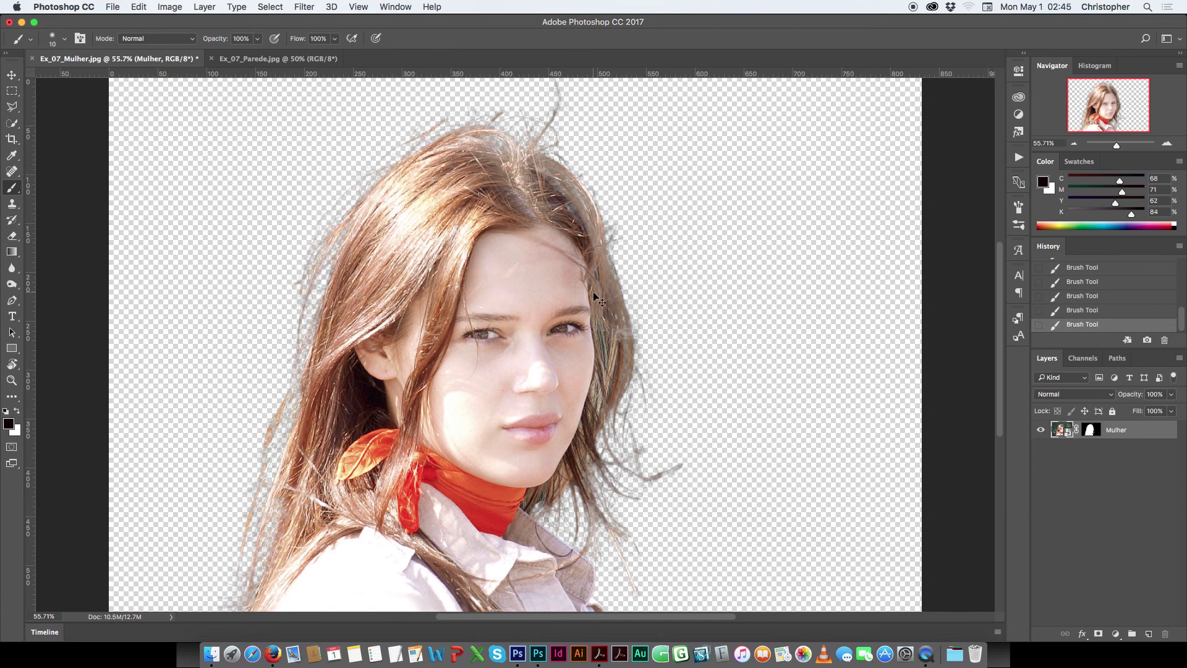